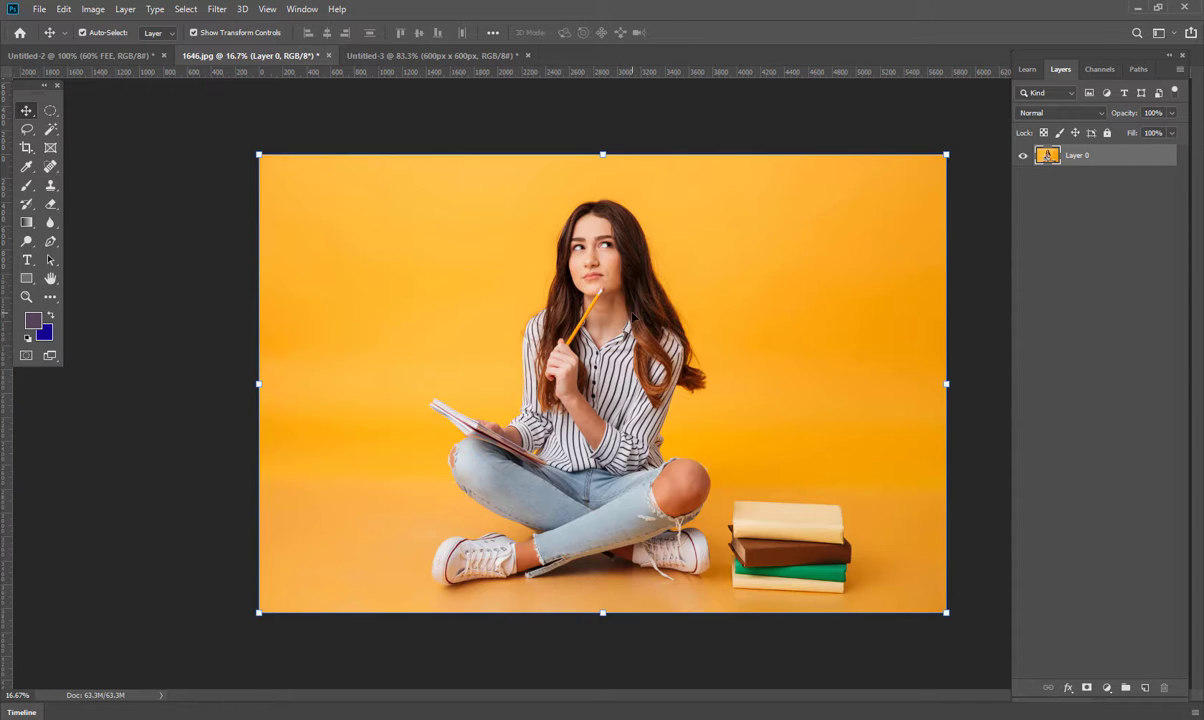
Copy the photo from 1646.jpg into the Untitled-3 artboard and scale it proportionally to about 11%
{"action": "left_click_drag", "start_coordinate": [633, 318], "coordinate": [496, 287]}
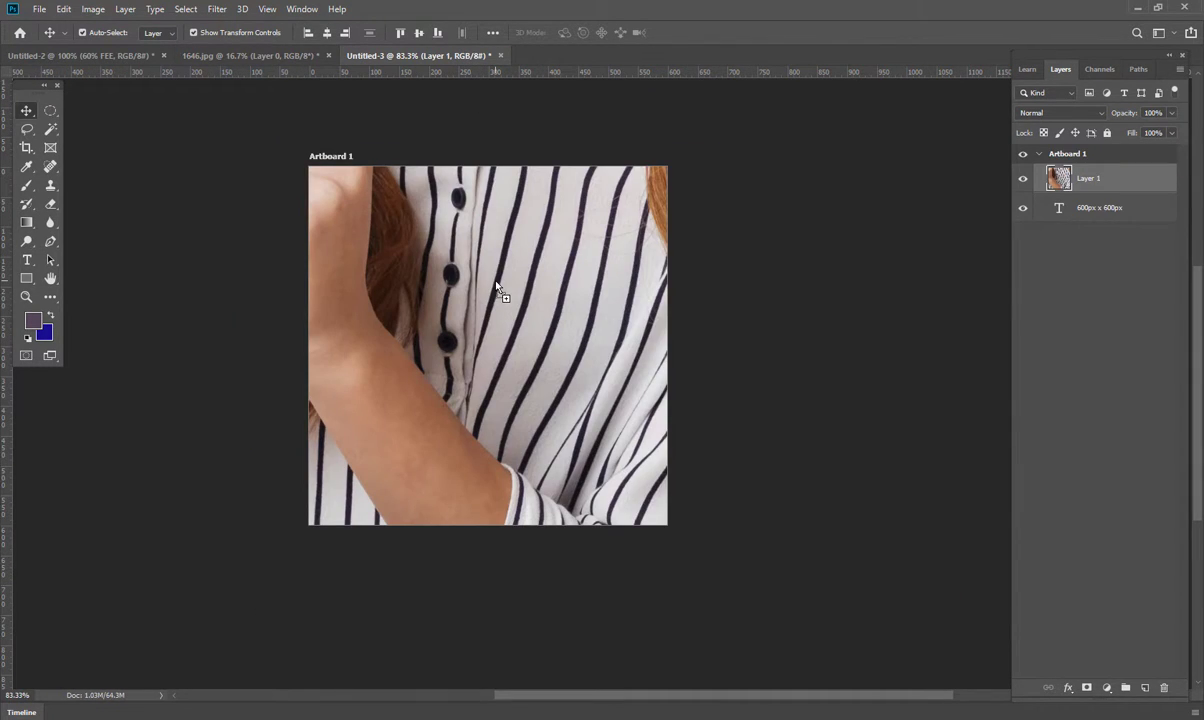
{"action": "key", "text": "ctrl+t"}
{"action": "scroll", "coordinate": [497, 284], "scroll_direction": "down", "scroll_amount": 5}
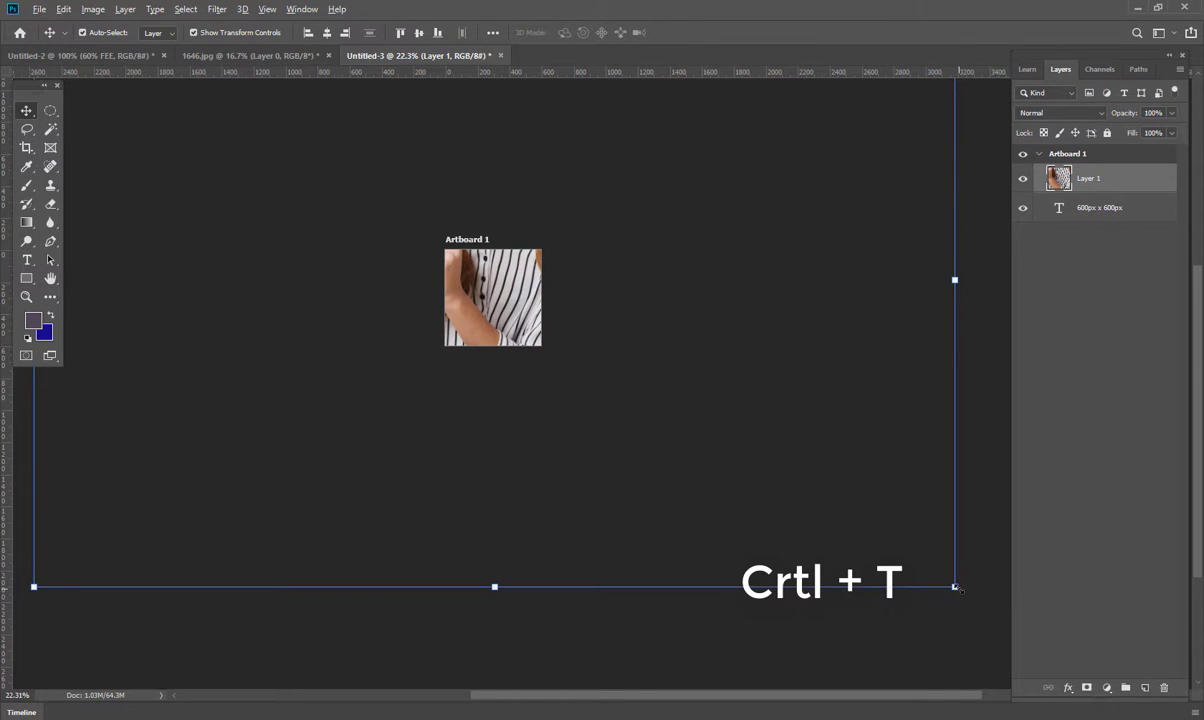
{"action": "left_click_drag", "start_coordinate": [955, 588], "coordinate": [545, 313]}
{"action": "scroll", "coordinate": [494, 284], "scroll_direction": "up", "scroll_amount": 5}
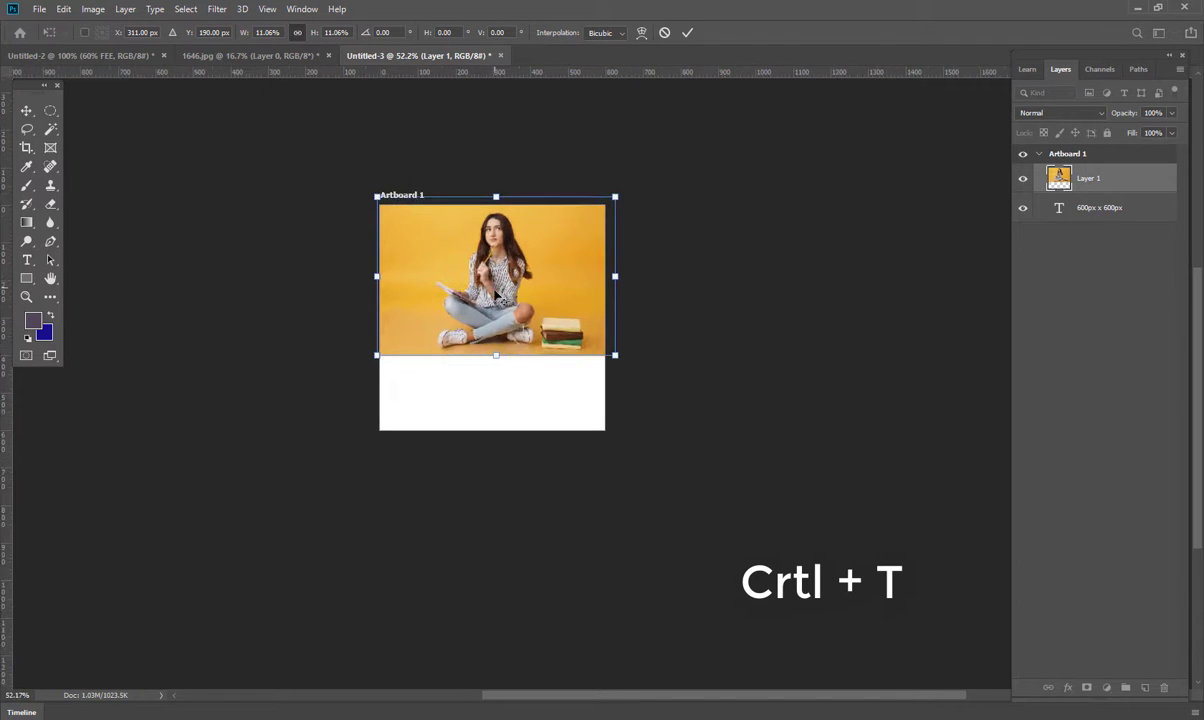
Move the photo down to the artboard's bottom edge, partly beyond its left edge, and apply the transform
{"action": "scroll", "coordinate": [497, 298], "scroll_direction": "up", "scroll_amount": 1}
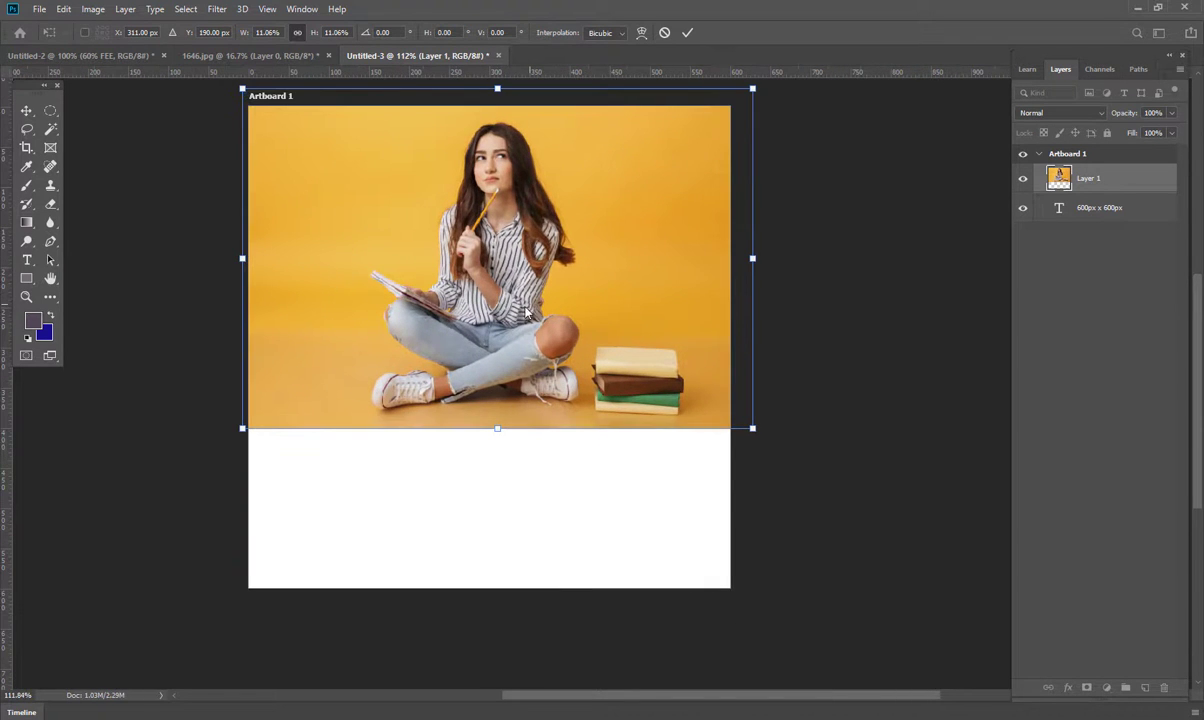
{"action": "left_click_drag", "start_coordinate": [503, 291], "coordinate": [457, 476]}
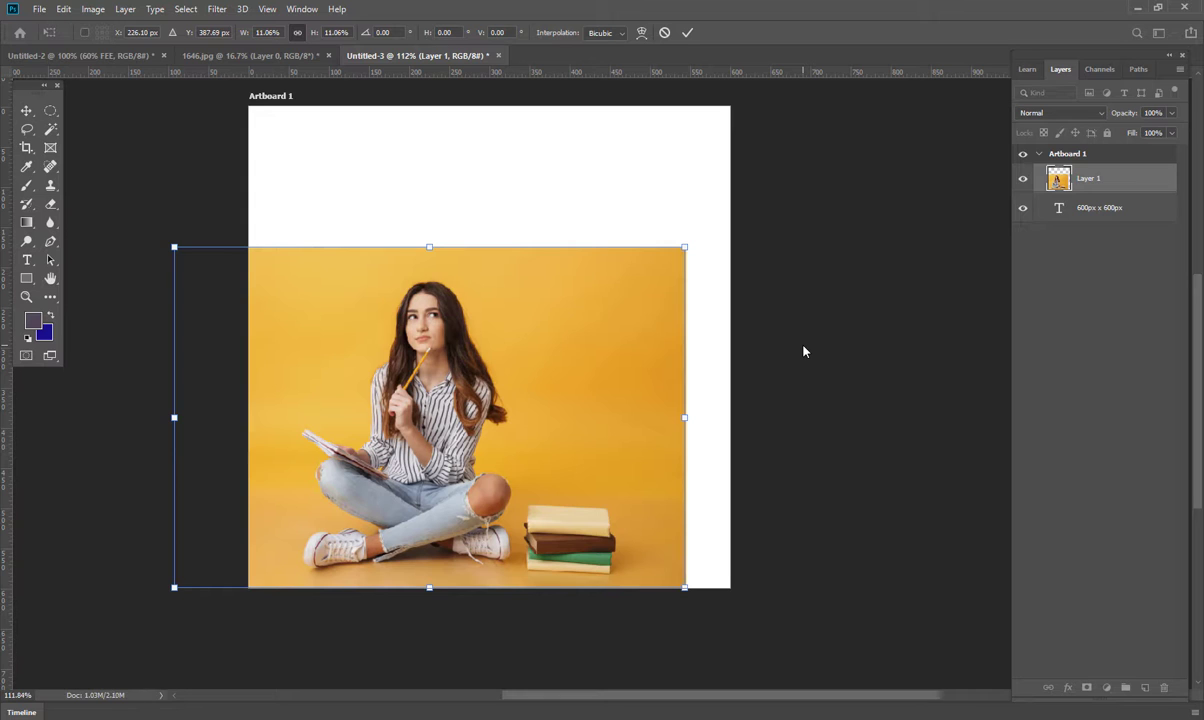
{"action": "key", "text": "Return"}
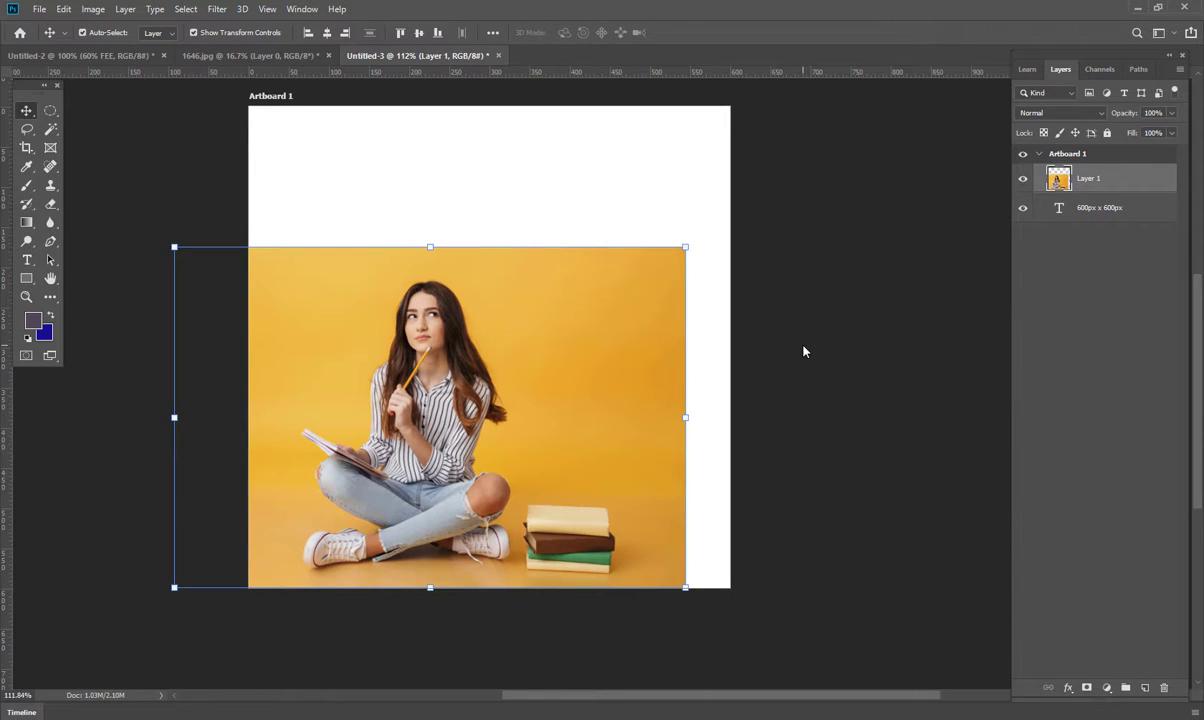
Hide the 600px x 600px text layer and deselect the photo layer
{"action": "scroll", "coordinate": [803, 351], "scroll_direction": "up", "scroll_amount": 2}
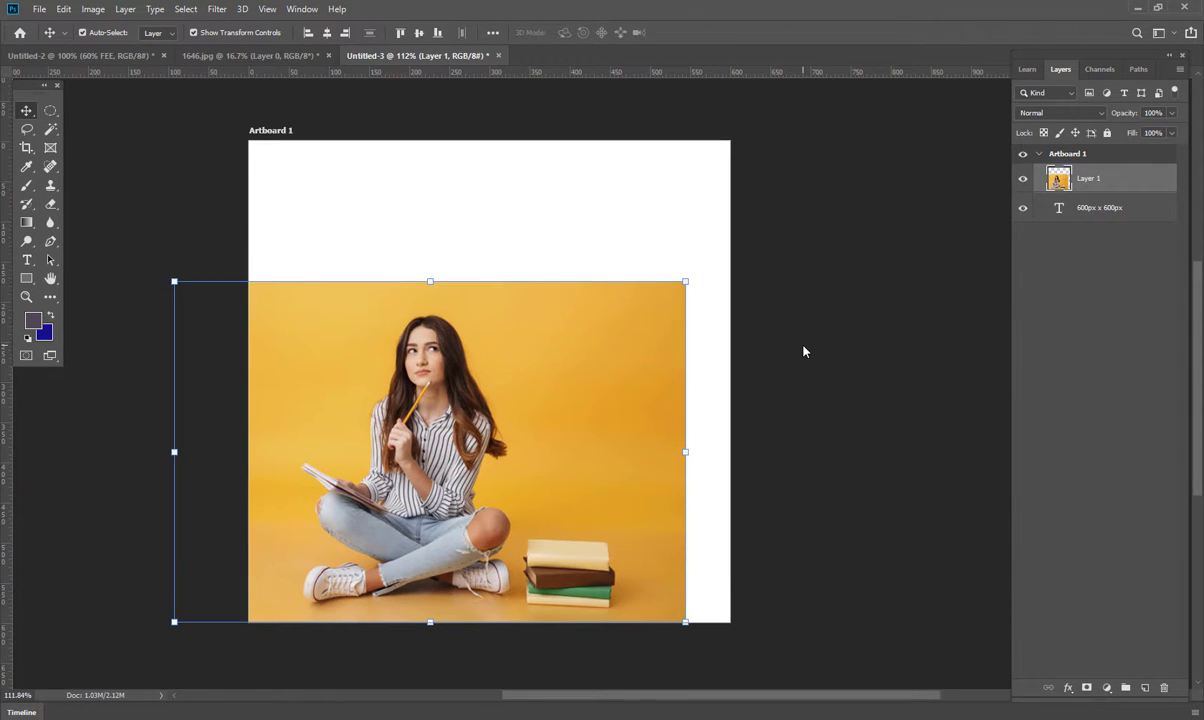
{"action": "left_click", "coordinate": [1022, 207]}
{"action": "left_click", "coordinate": [1081, 264]}
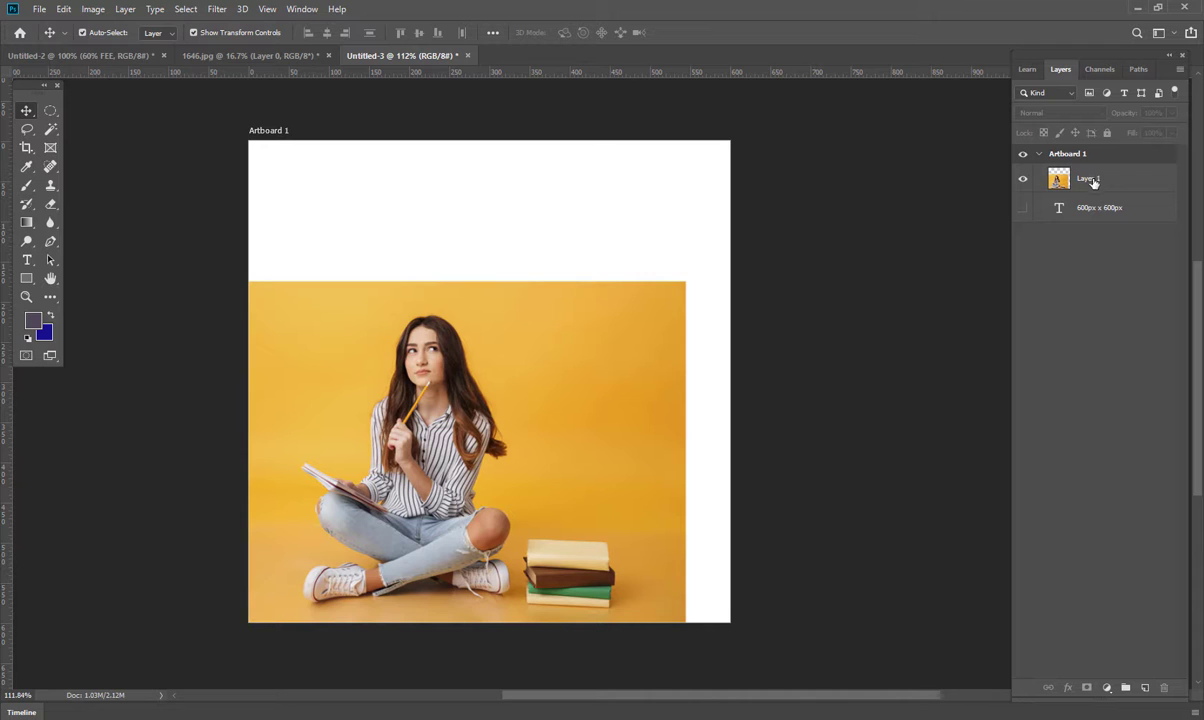
Add a solid color fill layer in 524658 and place it directly beneath the photo layer
{"action": "left_click", "coordinate": [1106, 689]}
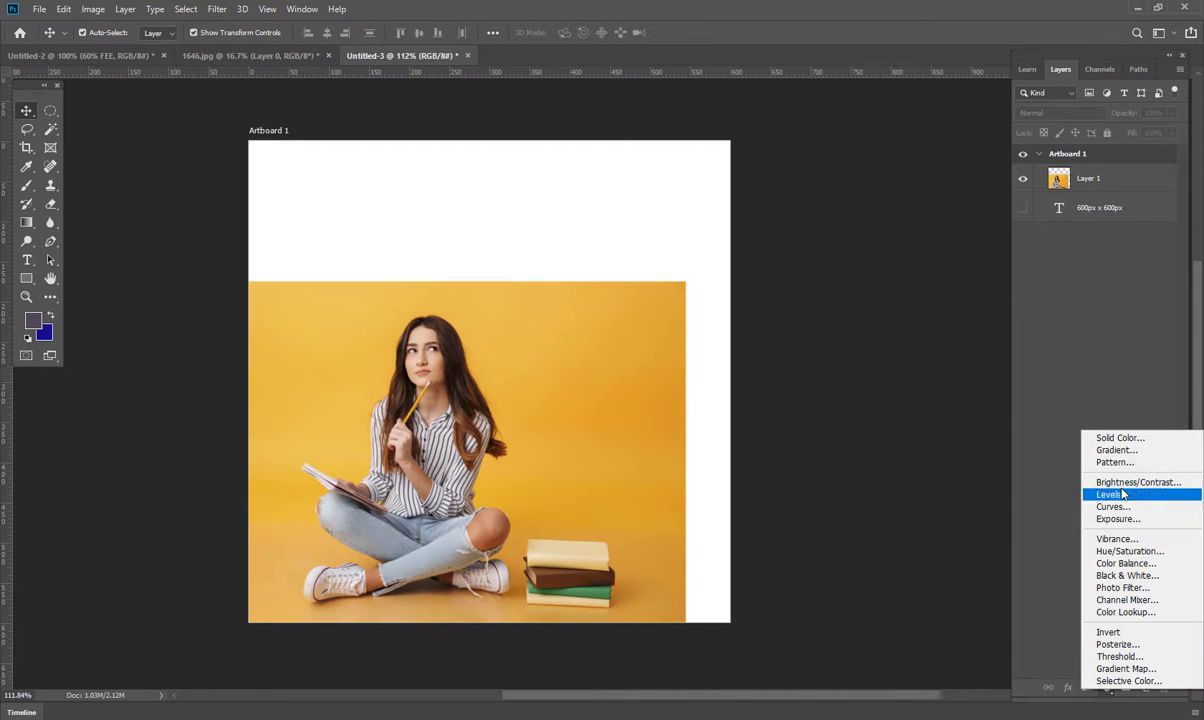
{"action": "left_click", "coordinate": [1120, 440]}
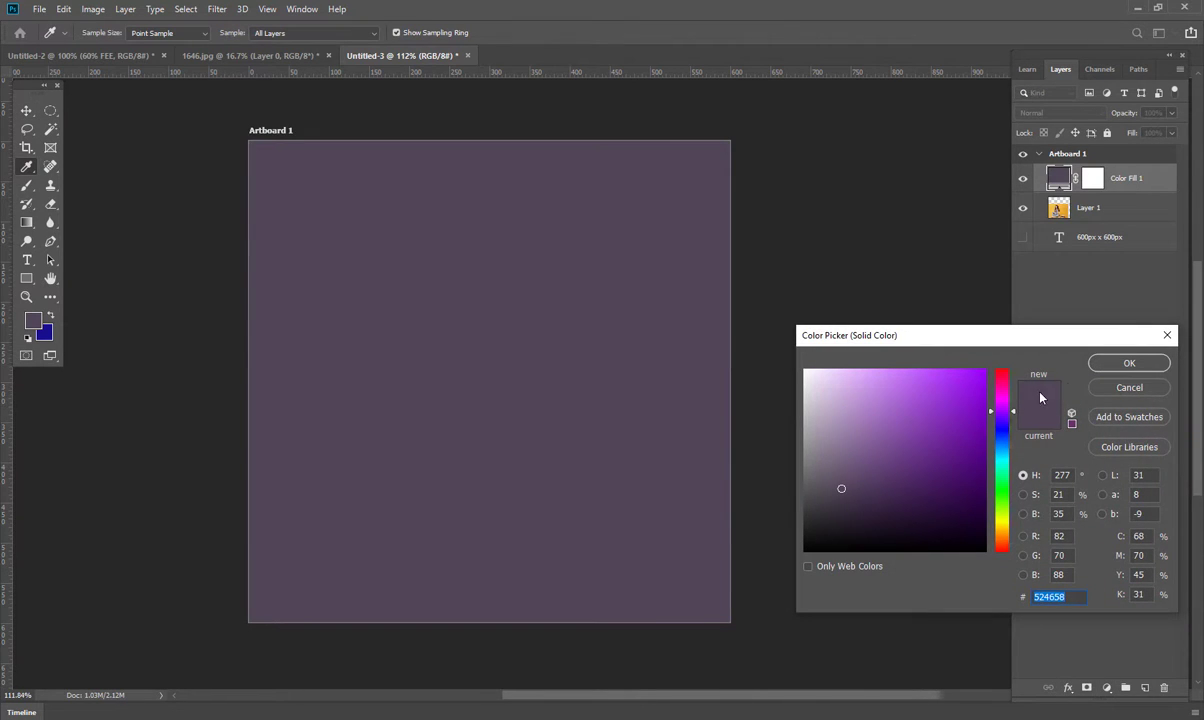
{"action": "left_click", "coordinate": [1124, 366]}
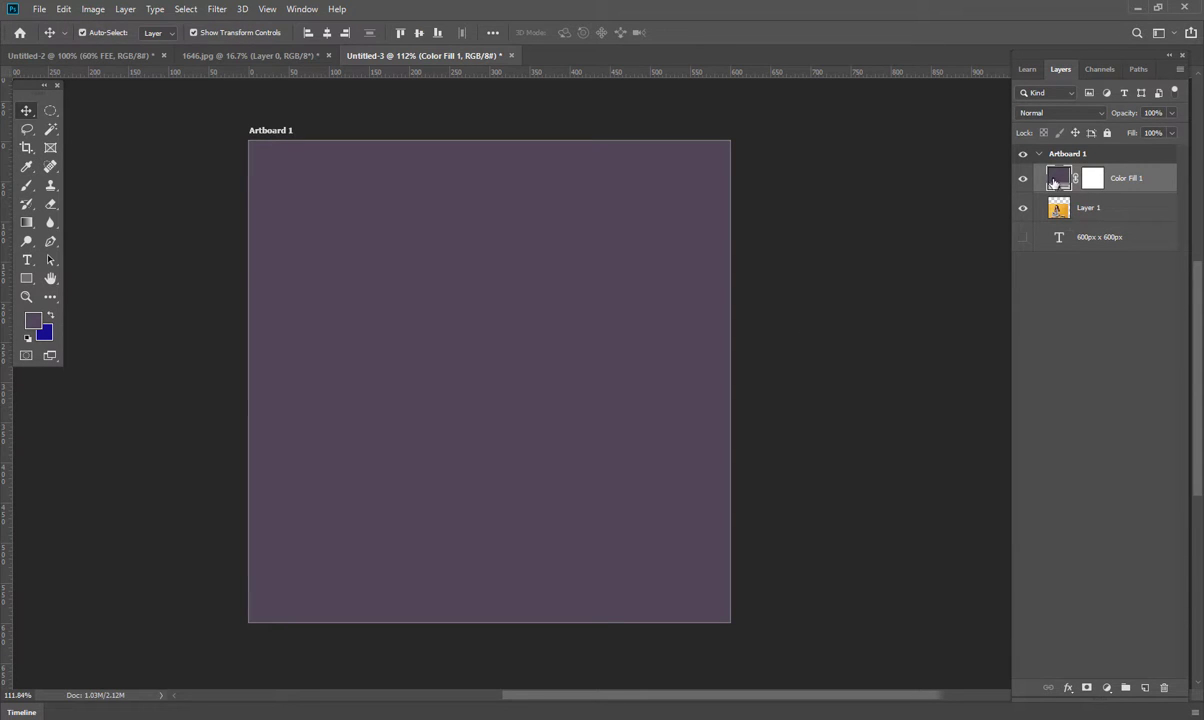
{"action": "left_click_drag", "start_coordinate": [1055, 175], "coordinate": [1110, 208]}
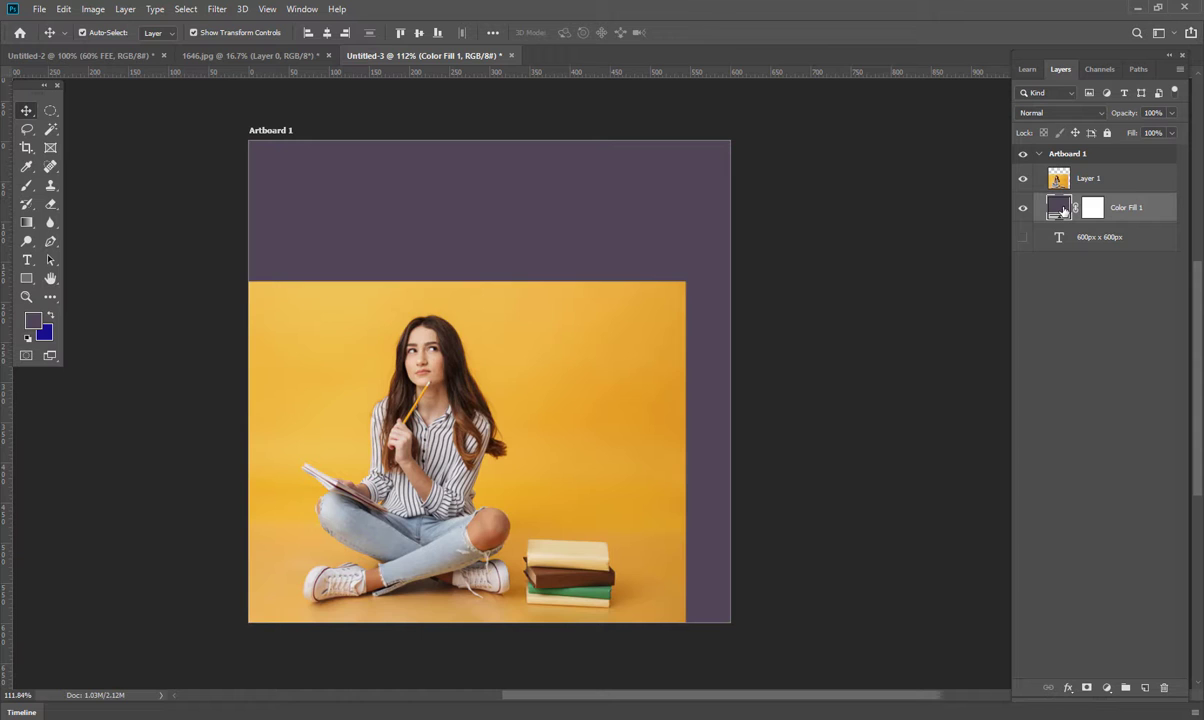
Recolor the solid fill layer to f0c155, sampled from the photo's upper-left edge
{"action": "double_click", "coordinate": [1060, 208]}
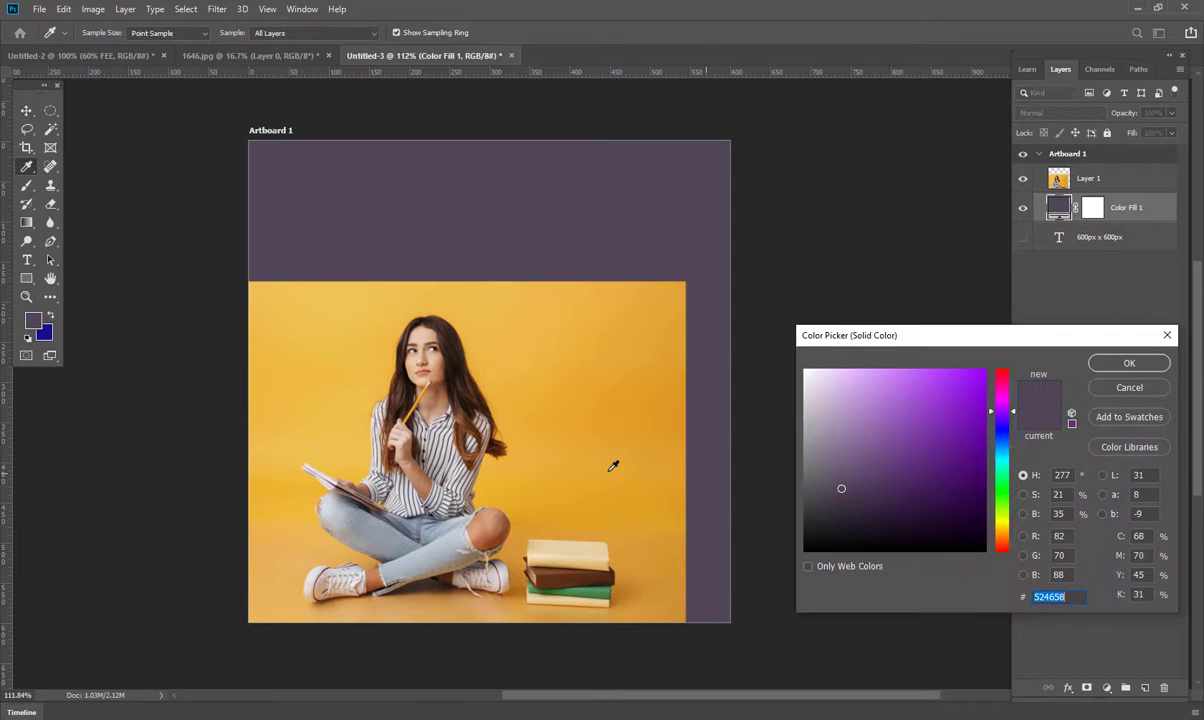
{"action": "left_click", "coordinate": [294, 281]}
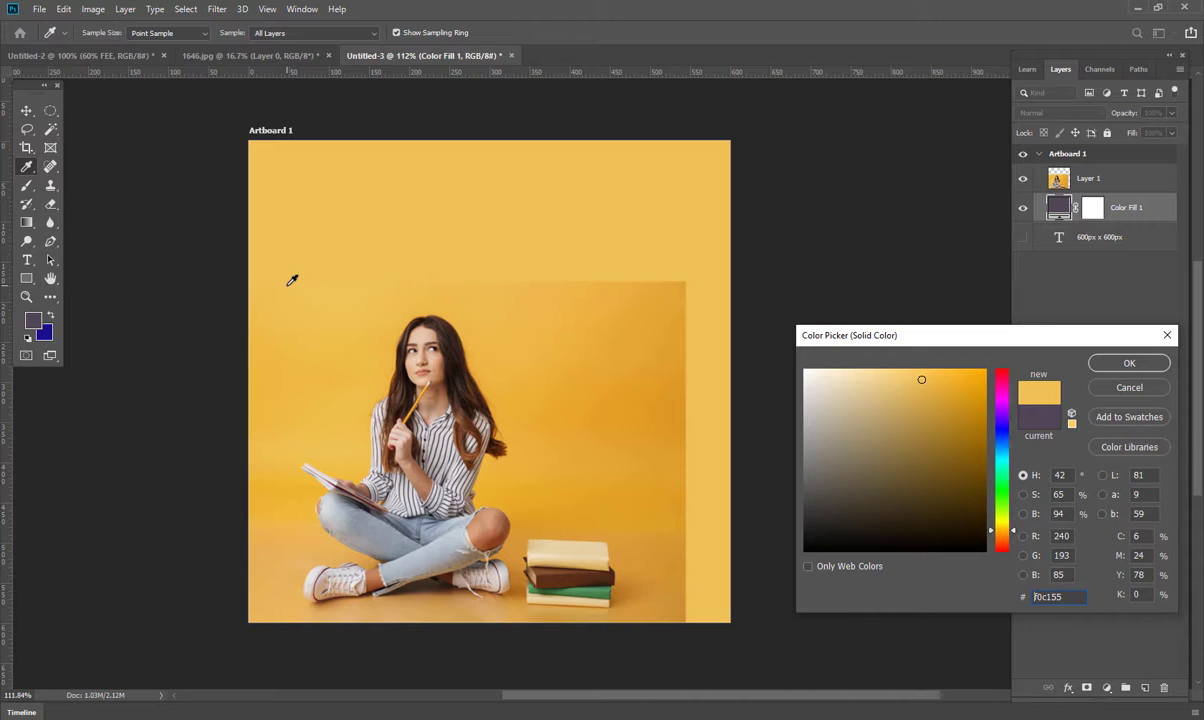
{"action": "left_click", "coordinate": [1129, 363]}
Add a gradient fill layer above the solid fill and color its start stop ce9134, sampled from the photo's lower-right edge
{"action": "left_click", "coordinate": [1106, 687]}
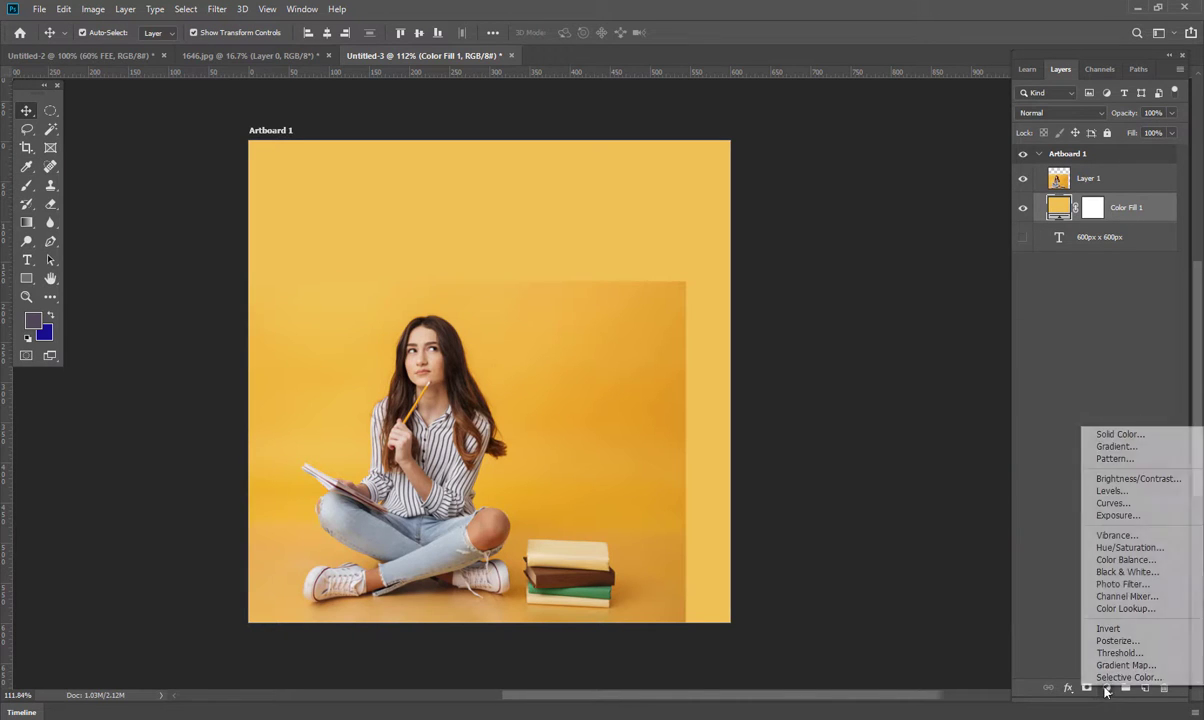
{"action": "left_click", "coordinate": [1137, 446]}
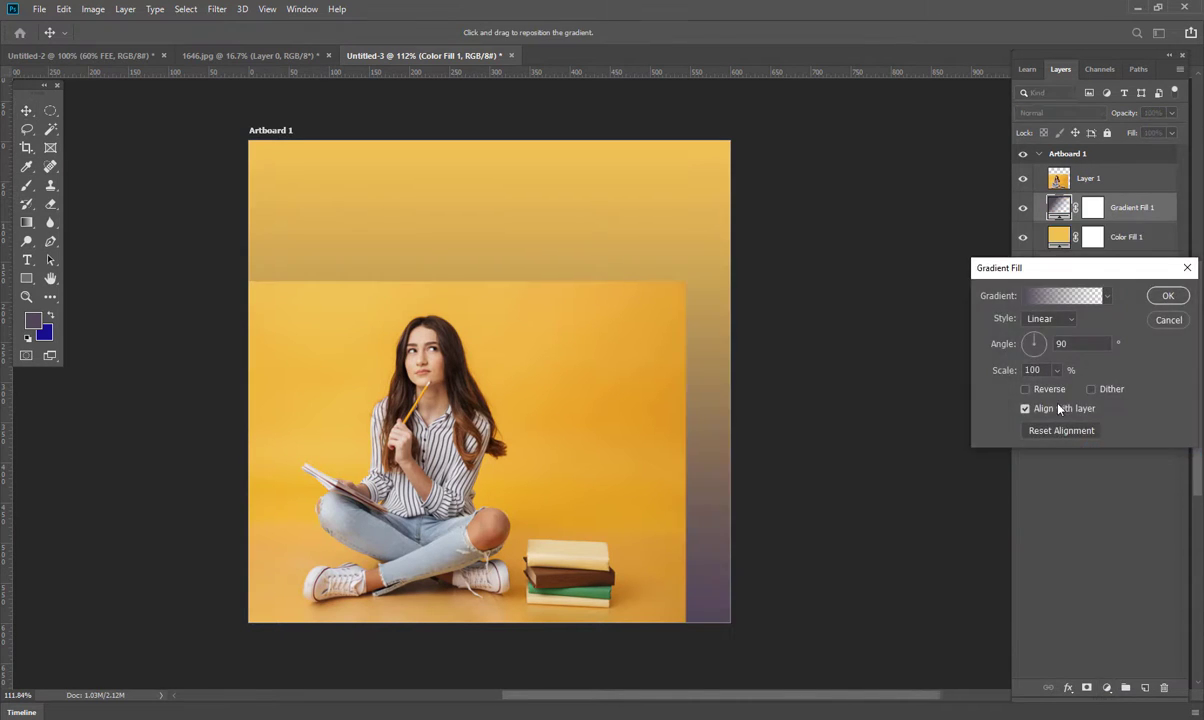
{"action": "left_click", "coordinate": [1060, 296]}
{"action": "left_click", "coordinate": [535, 376]}
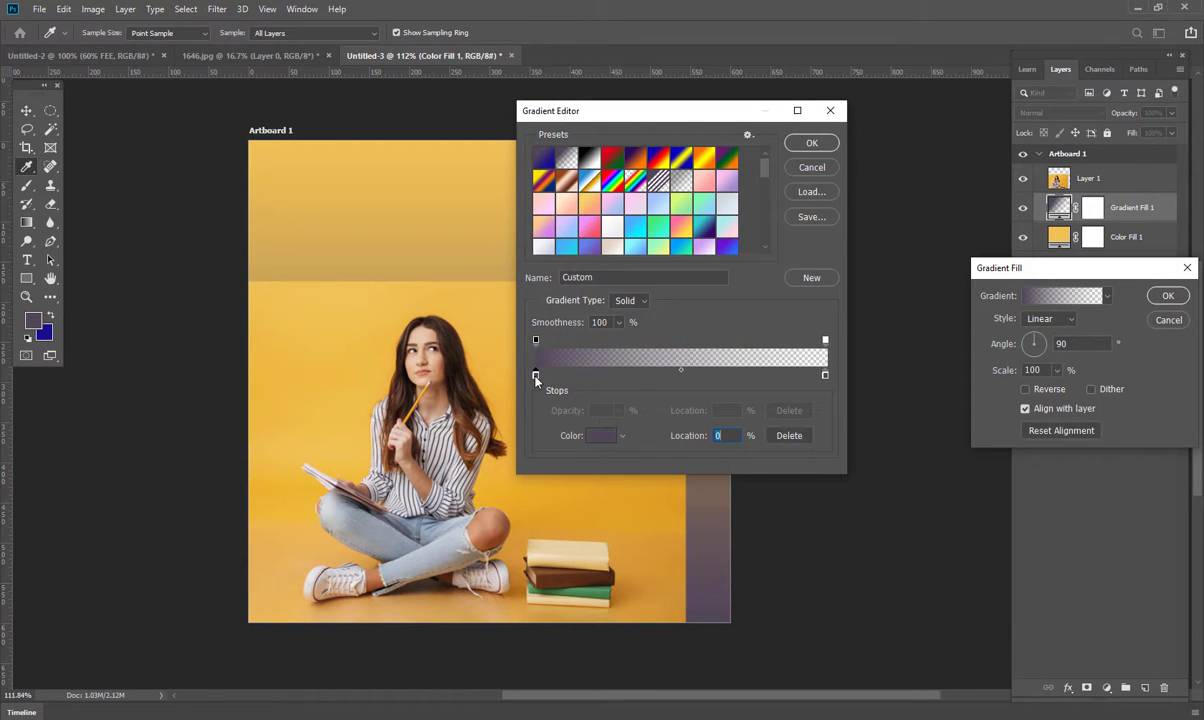
{"action": "left_click", "coordinate": [289, 282]}
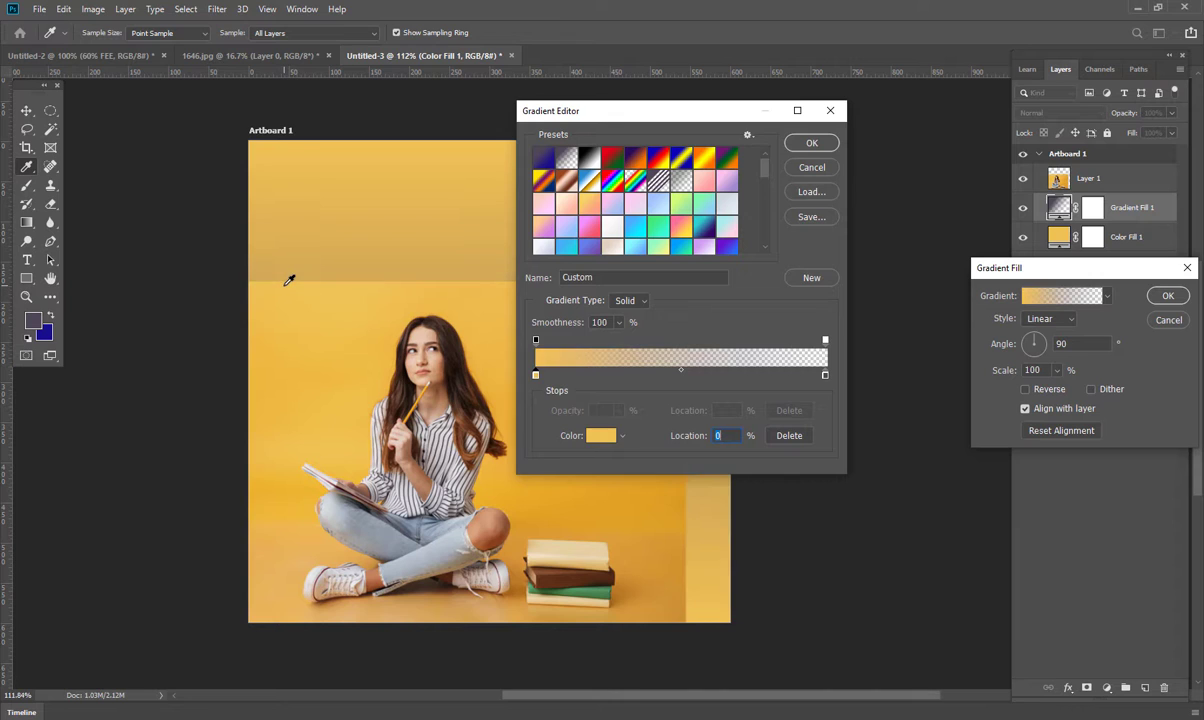
{"action": "left_click", "coordinate": [686, 590]}
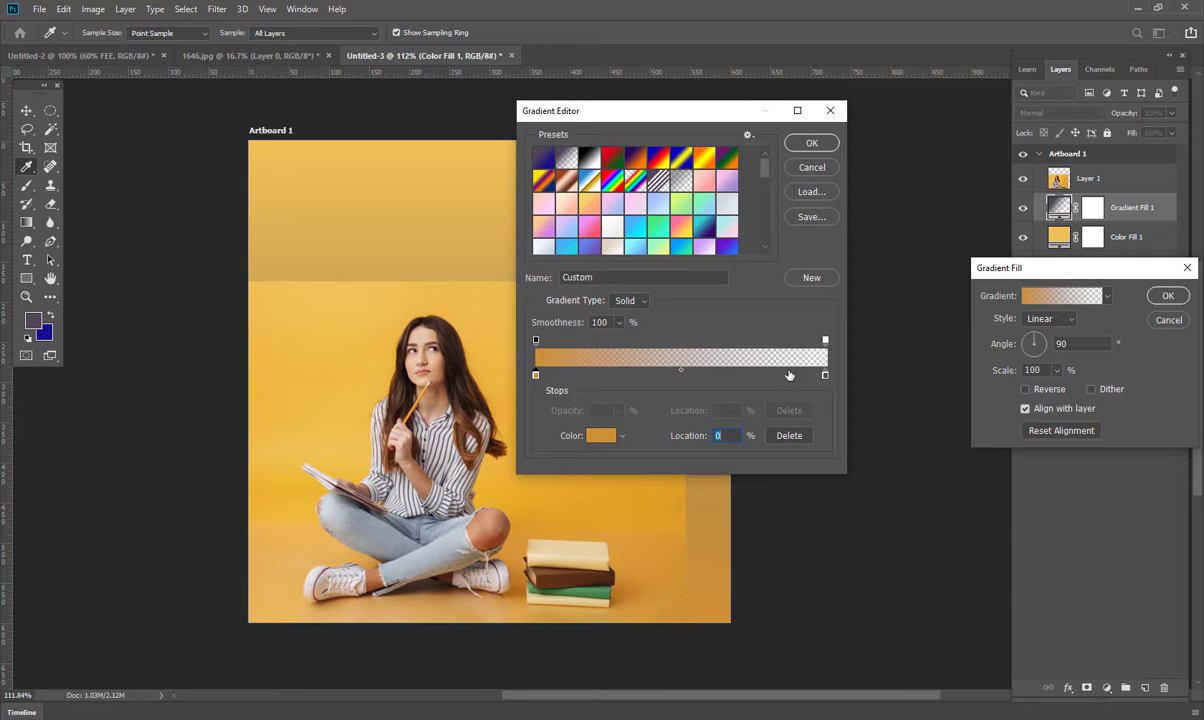
Refine the gradient's start stop color to d39430 by sampling along the photo's right edge
{"action": "left_click", "coordinate": [599, 438]}
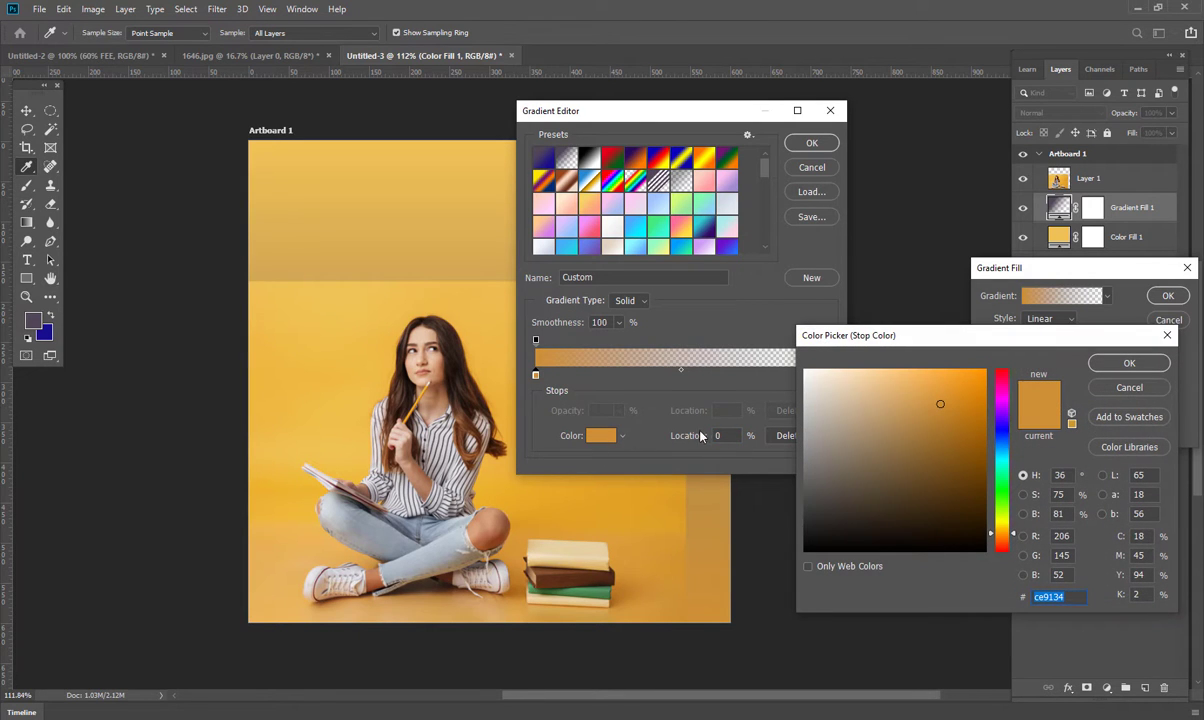
{"action": "left_click", "coordinate": [290, 283]}
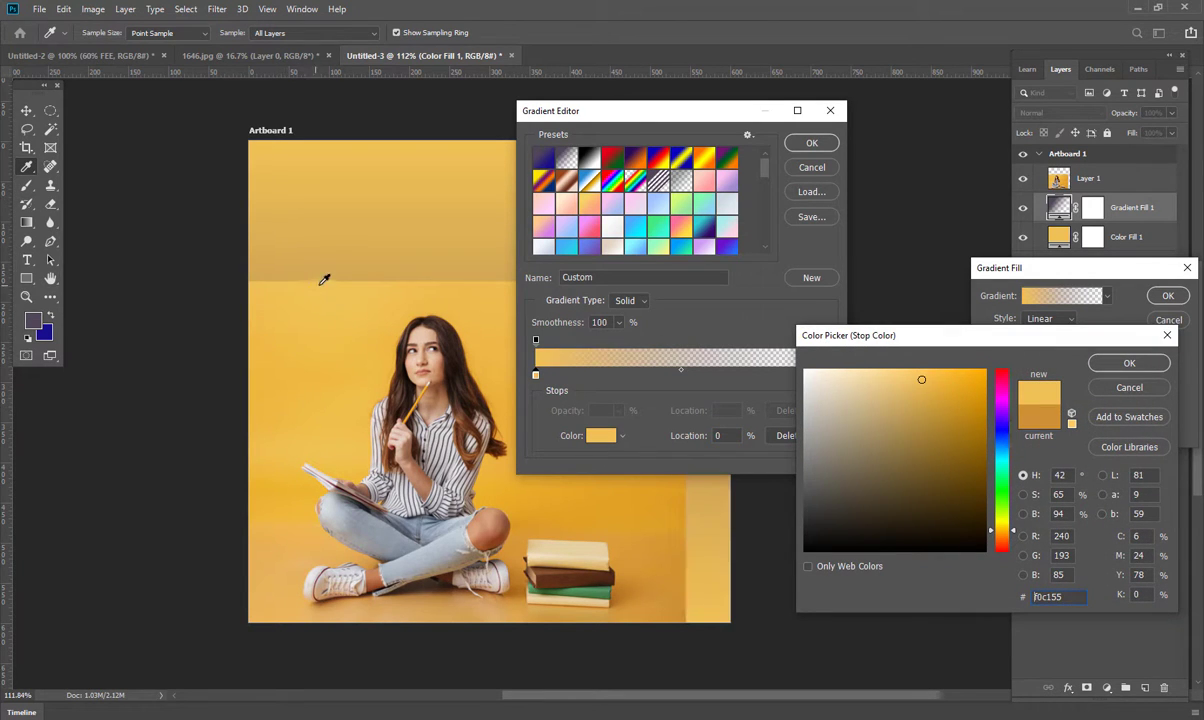
{"action": "left_click", "coordinate": [323, 280]}
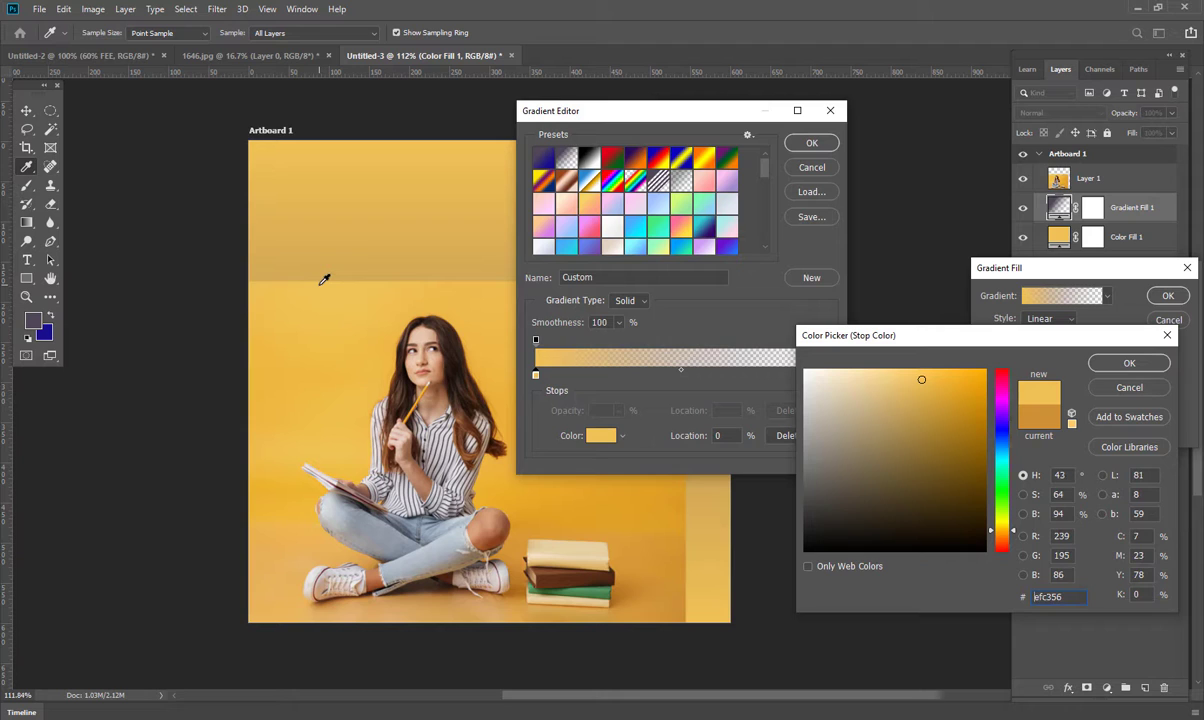
{"action": "left_click", "coordinate": [686, 593]}
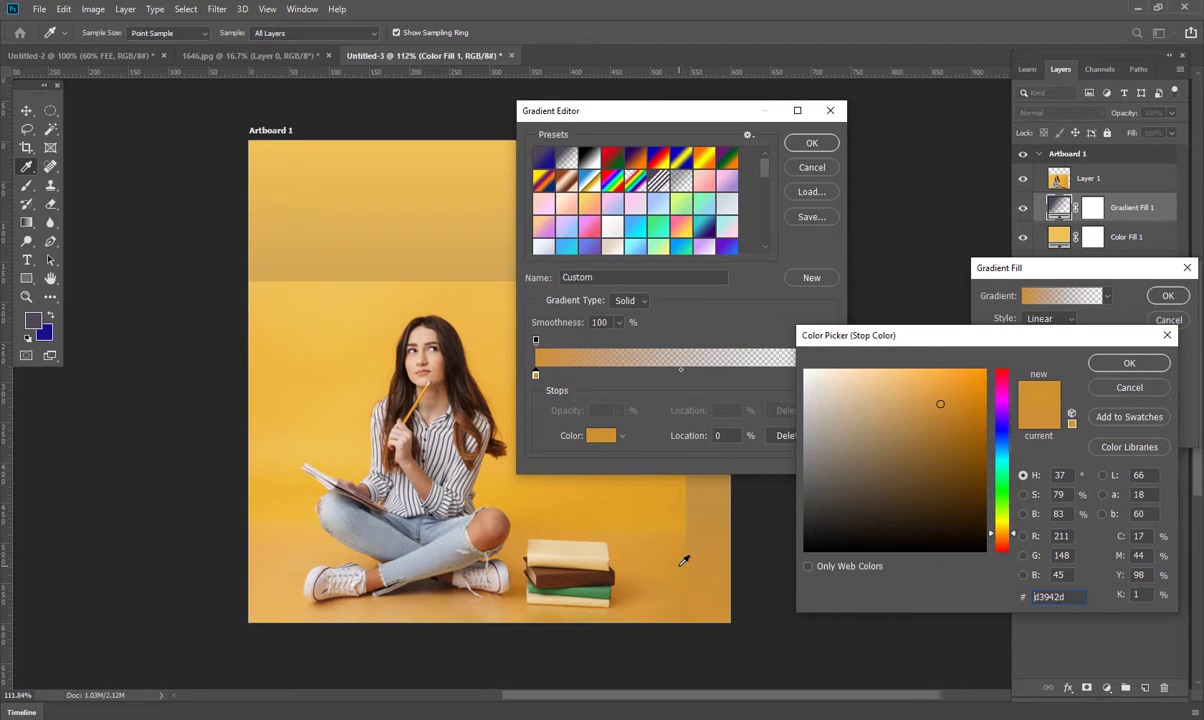
{"action": "left_click", "coordinate": [682, 497]}
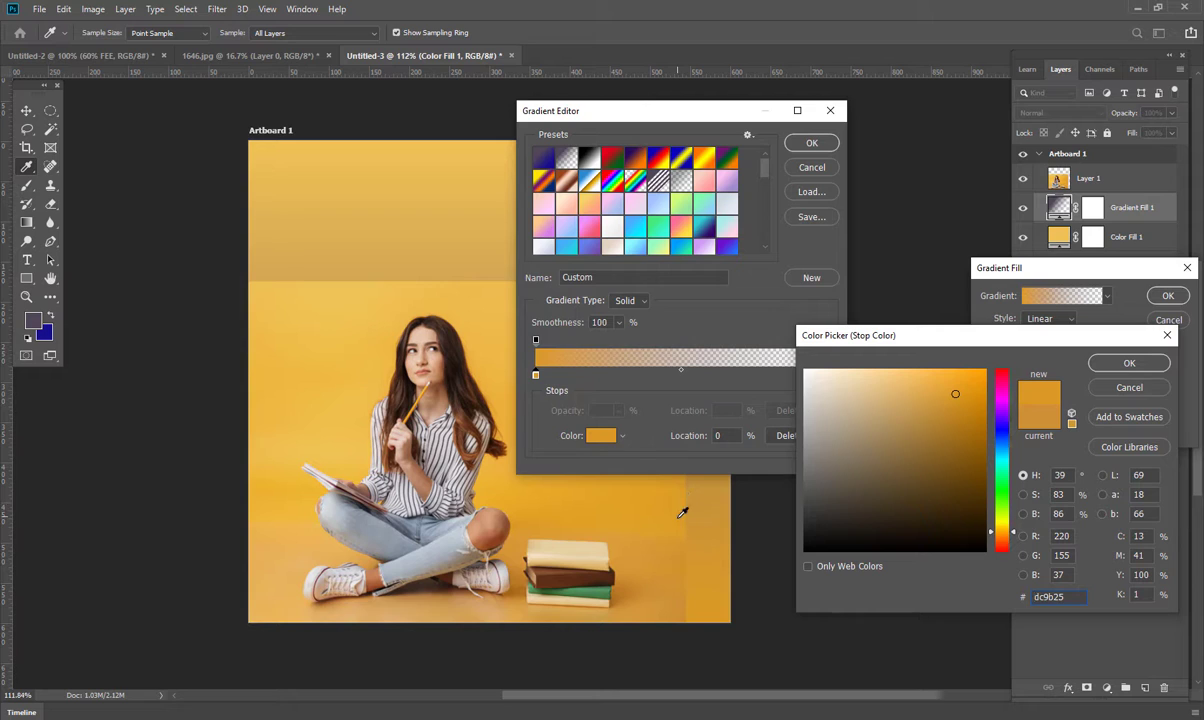
{"action": "left_click", "coordinate": [682, 511]}
{"action": "left_click", "coordinate": [685, 547]}
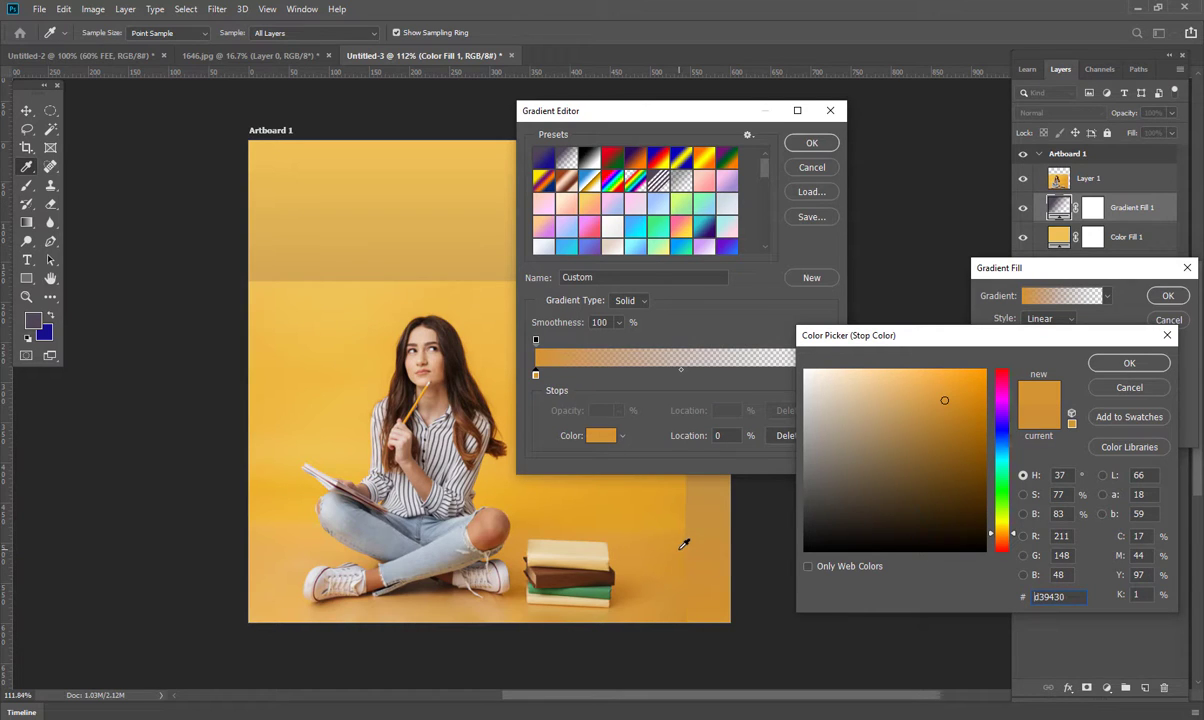
{"action": "left_click", "coordinate": [1129, 363]}
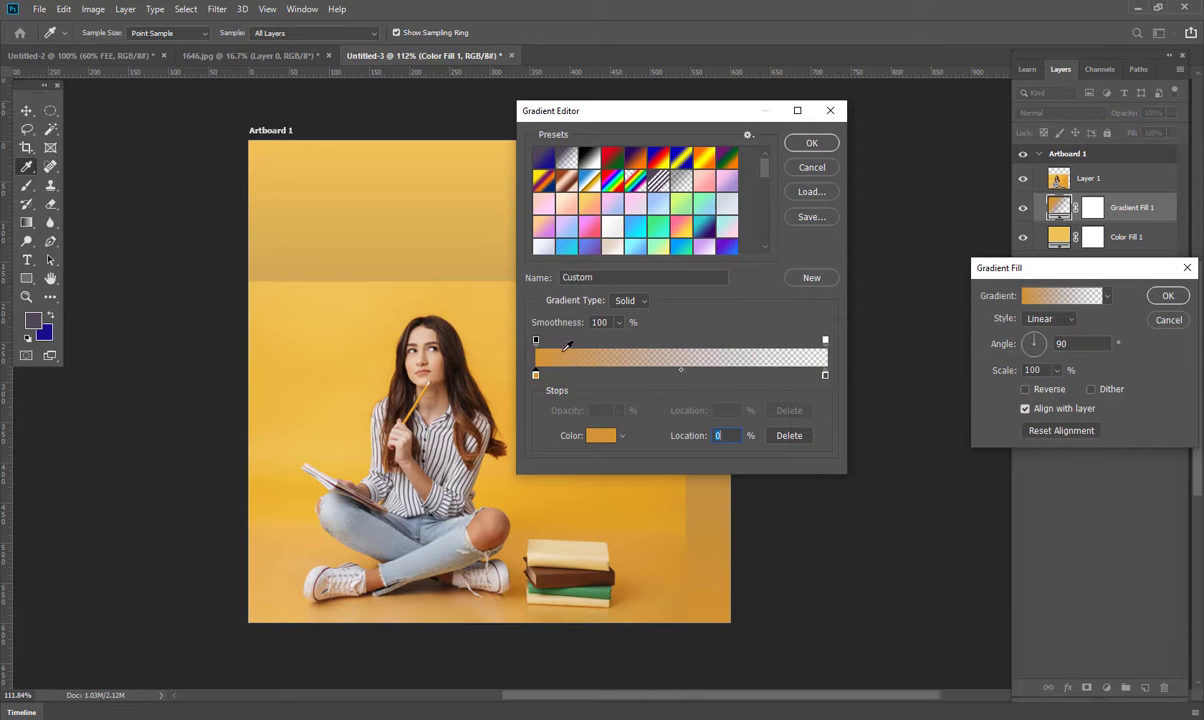
Set the gradient's end stop to a light yellow sampled from the photo's upper edge
{"action": "double_click", "coordinate": [823, 377]}
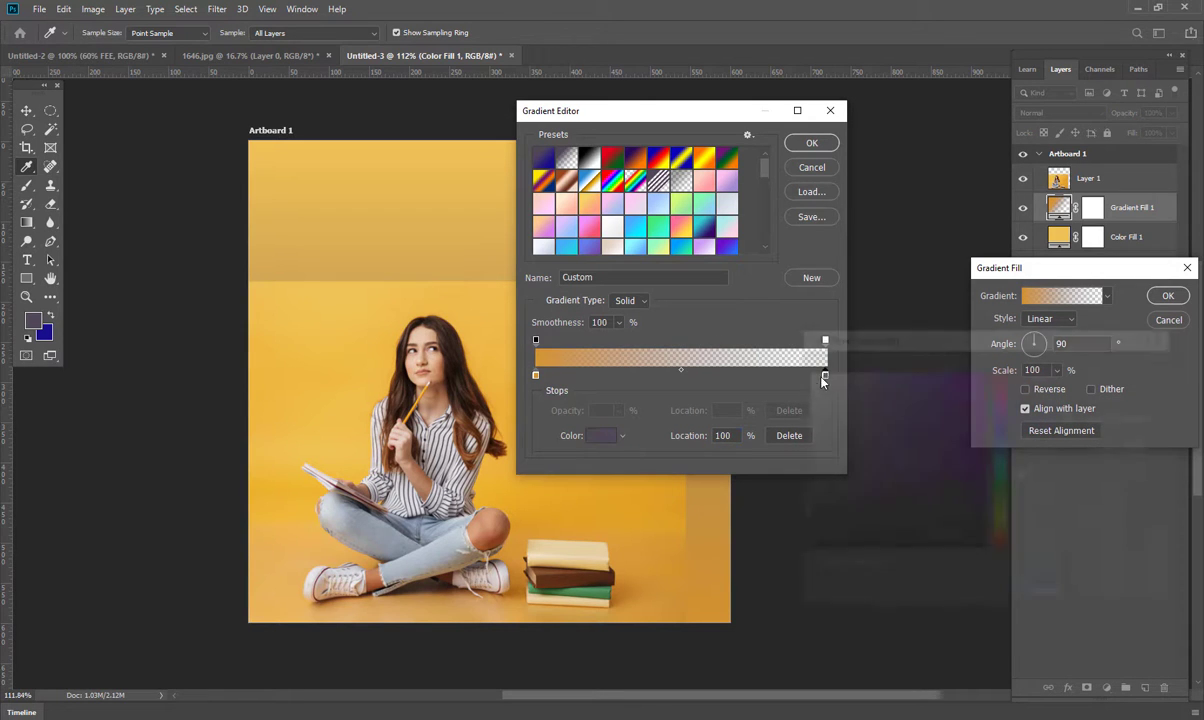
{"action": "left_click", "coordinate": [399, 283]}
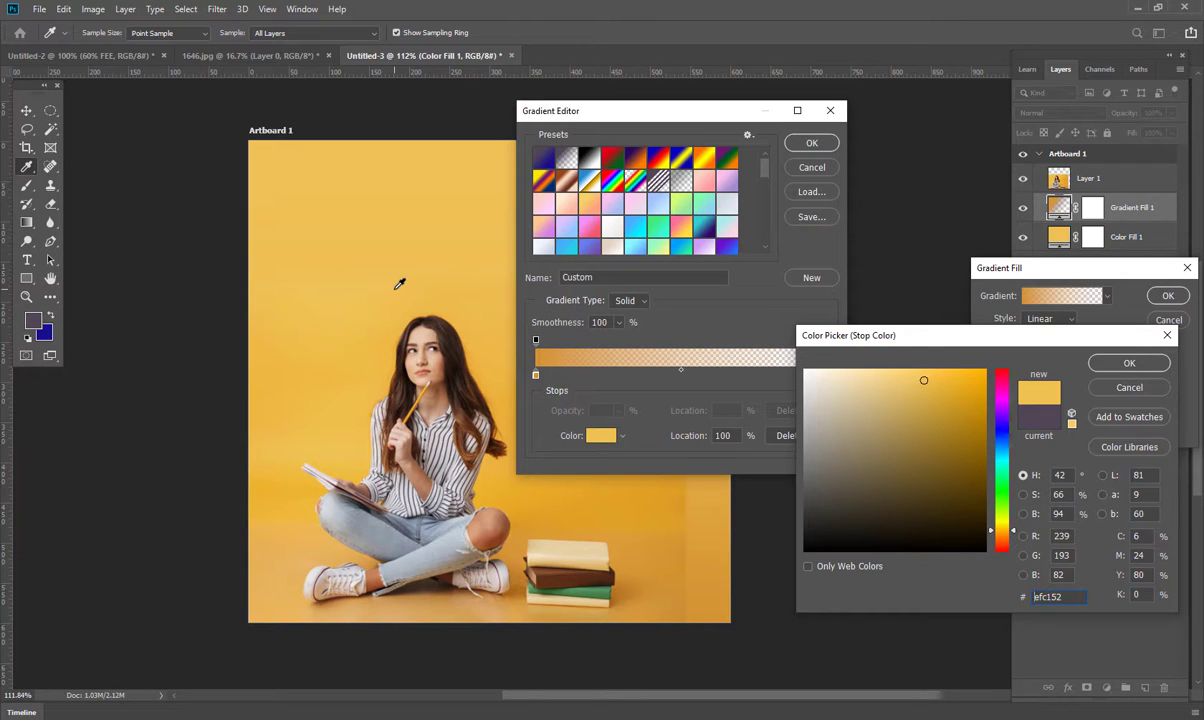
{"action": "left_click", "coordinate": [430, 280]}
{"action": "left_click", "coordinate": [1127, 363]}
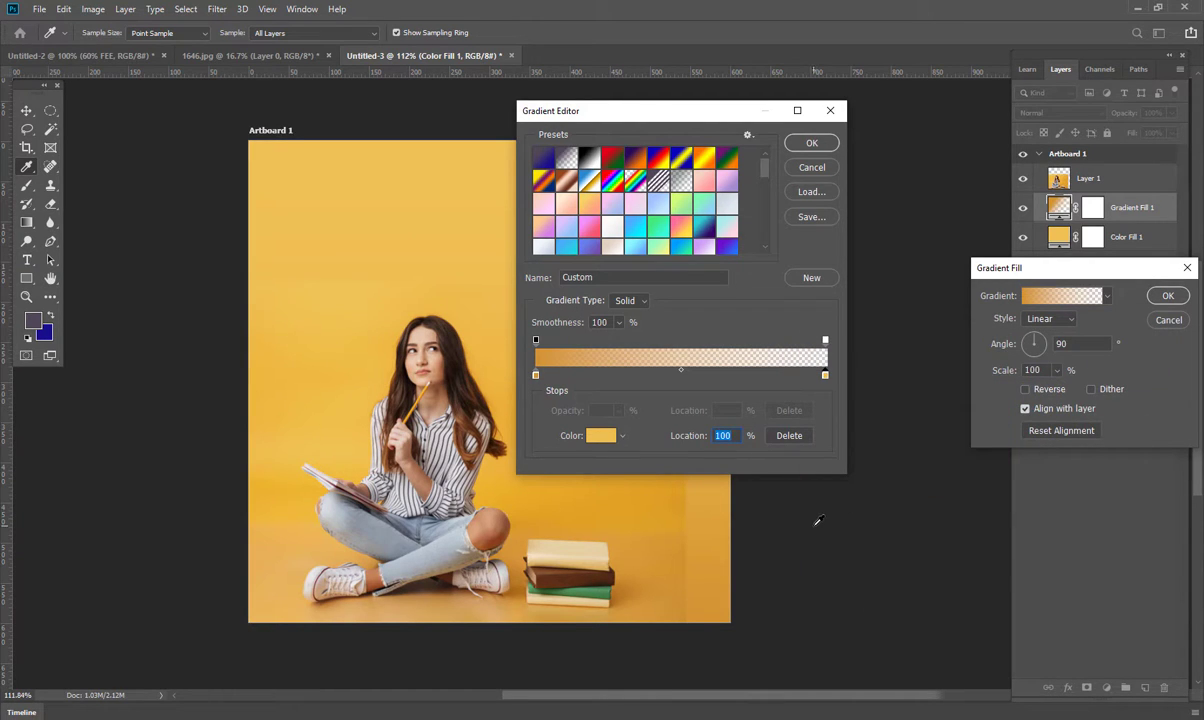
Recolor the gradient's start stop to d3932f by sampling around the photo's lower-right edge, and accept the edited gradient
{"action": "double_click", "coordinate": [535, 374]}
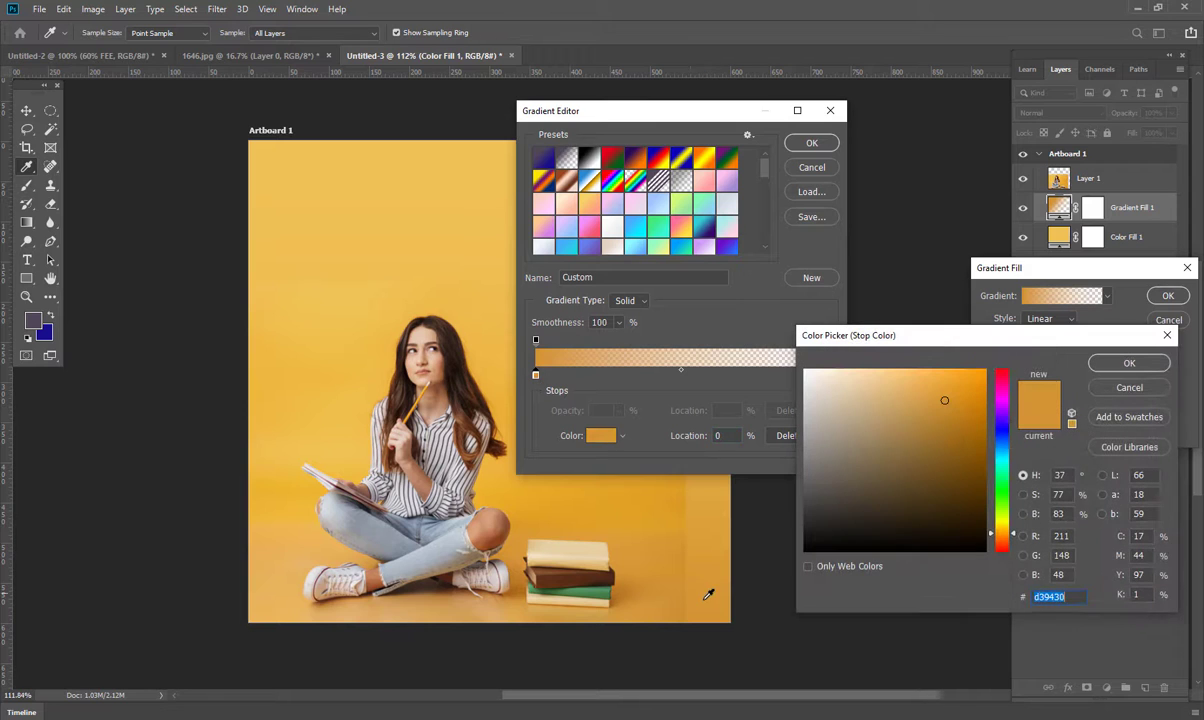
{"action": "left_click", "coordinate": [316, 279]}
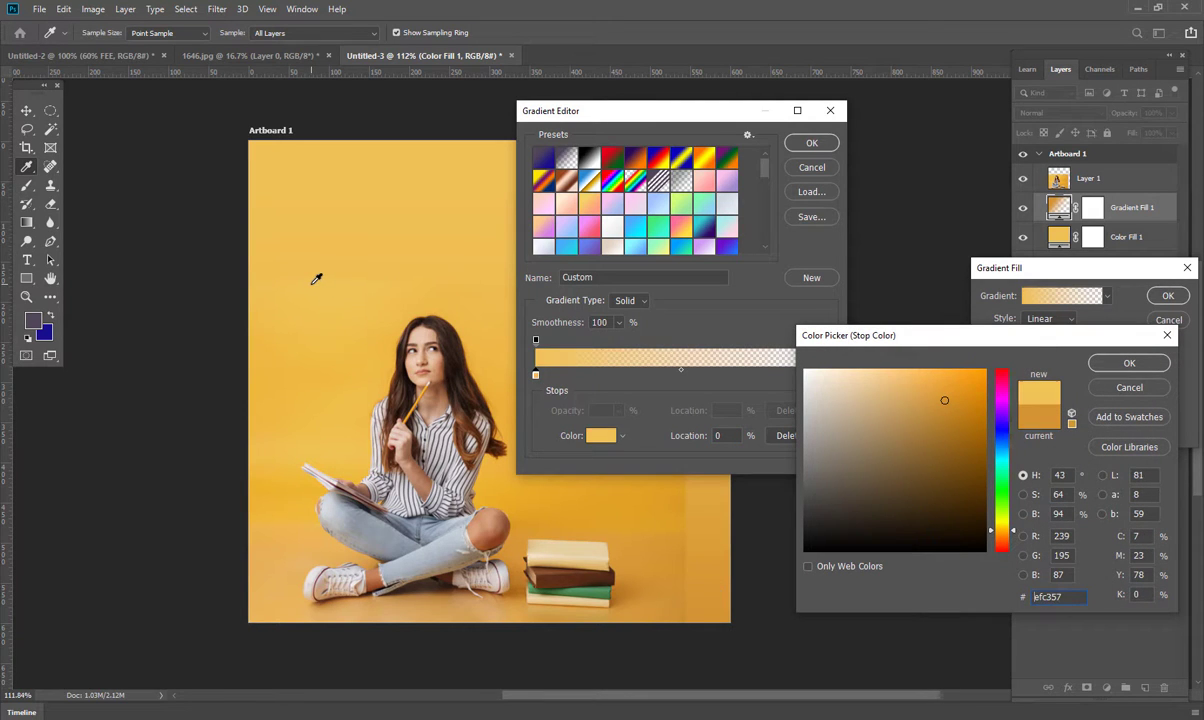
{"action": "left_click", "coordinate": [477, 279]}
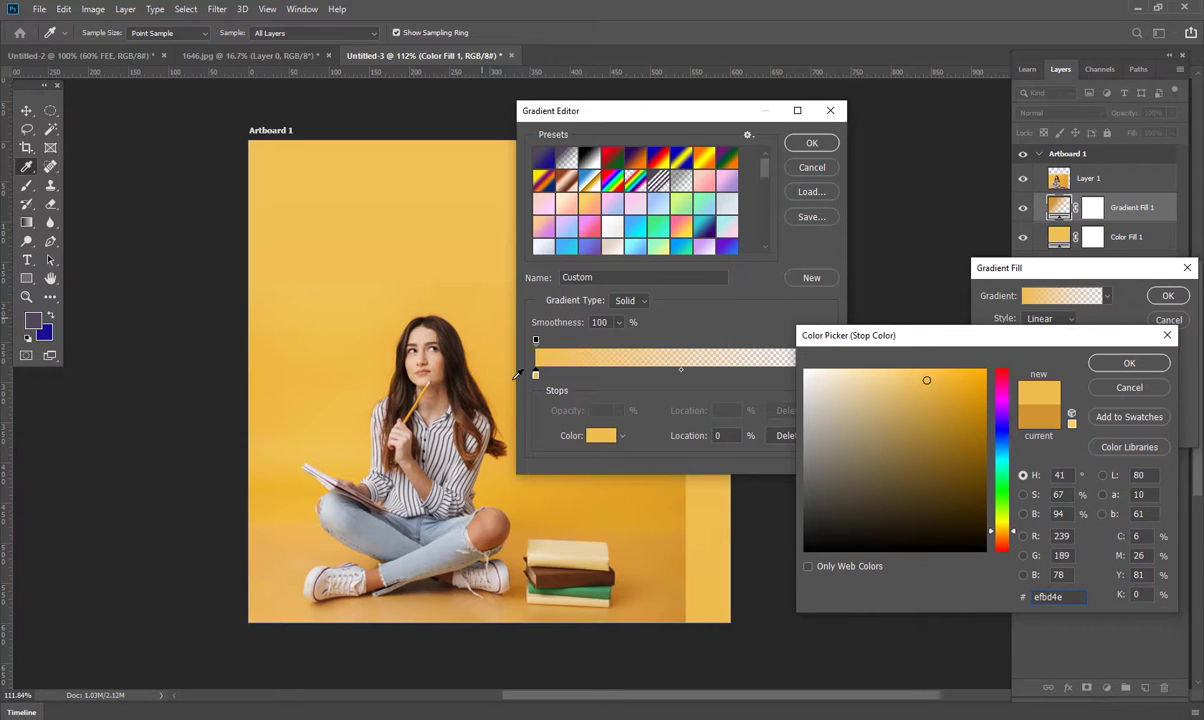
{"action": "left_click", "coordinate": [679, 545]}
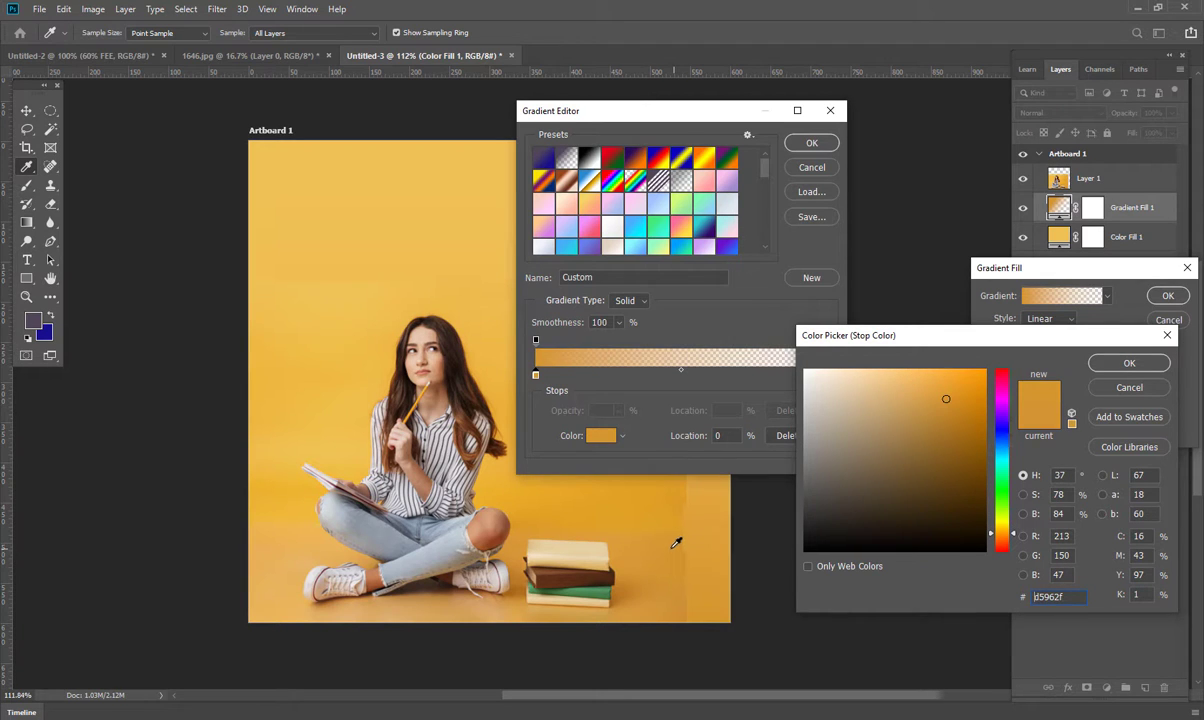
{"action": "left_click", "coordinate": [649, 533]}
{"action": "left_click", "coordinate": [611, 492]}
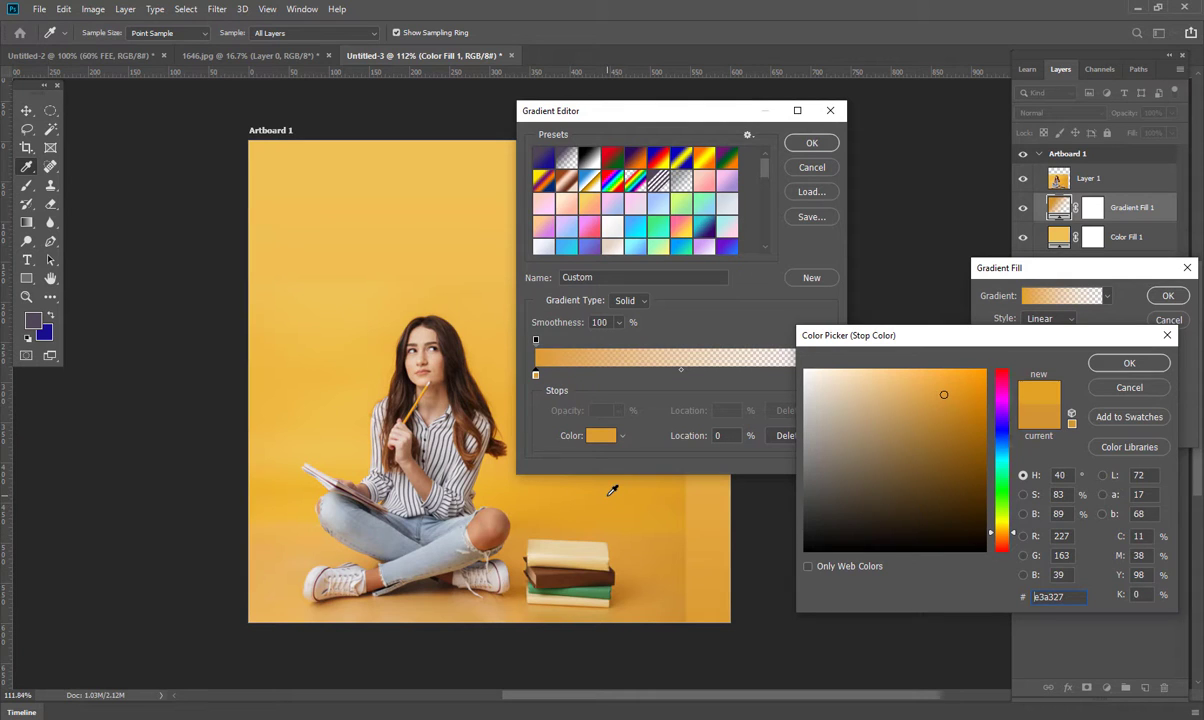
{"action": "left_click", "coordinate": [678, 499]}
{"action": "left_click", "coordinate": [685, 545]}
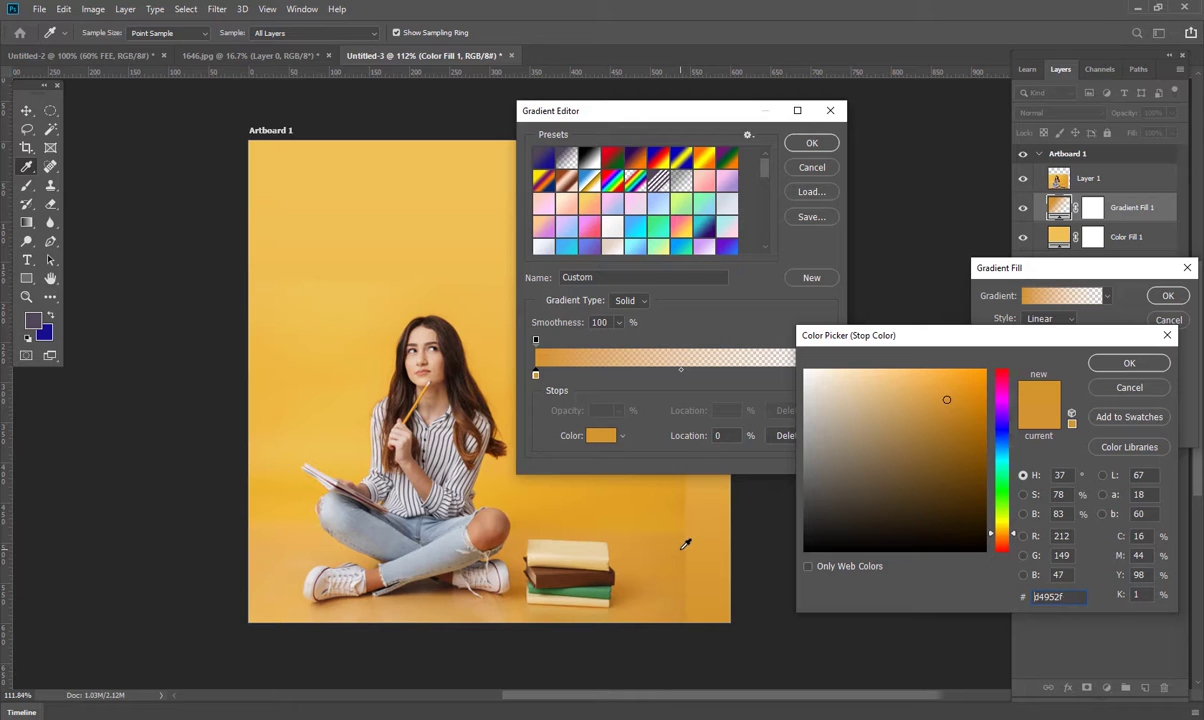
{"action": "left_click", "coordinate": [686, 568]}
{"action": "left_click", "coordinate": [688, 581]}
{"action": "left_click", "coordinate": [690, 483]}
{"action": "left_click", "coordinate": [681, 550]}
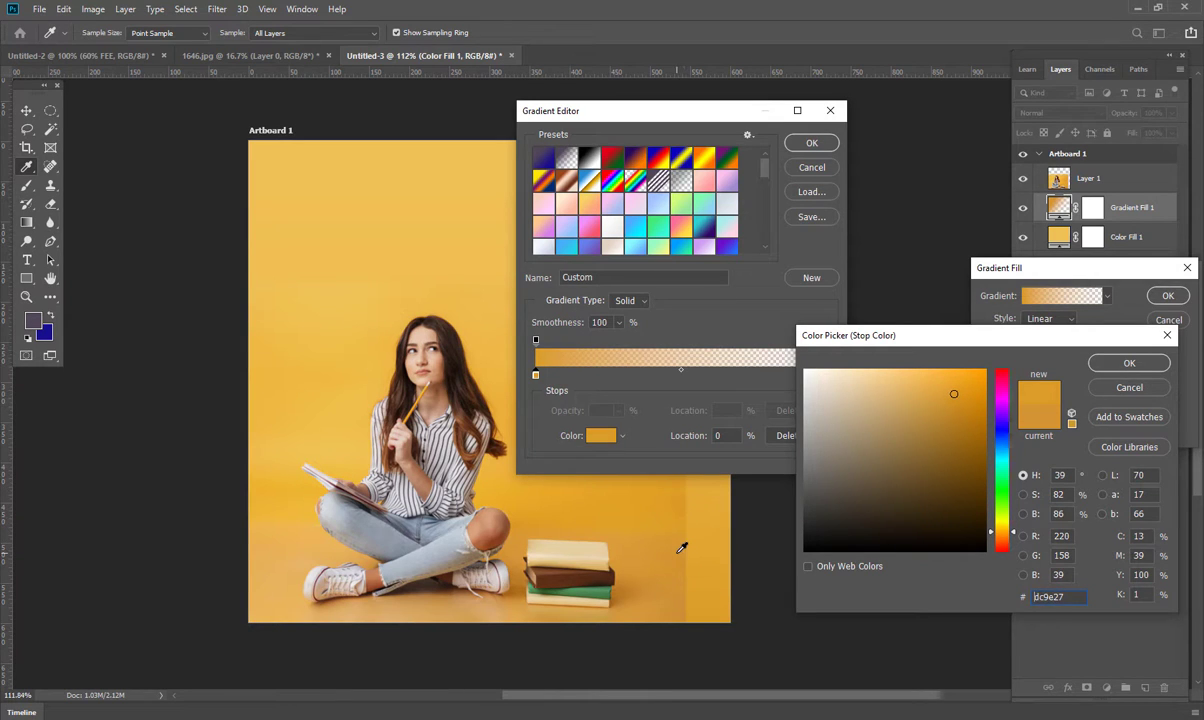
{"action": "left_click", "coordinate": [688, 546]}
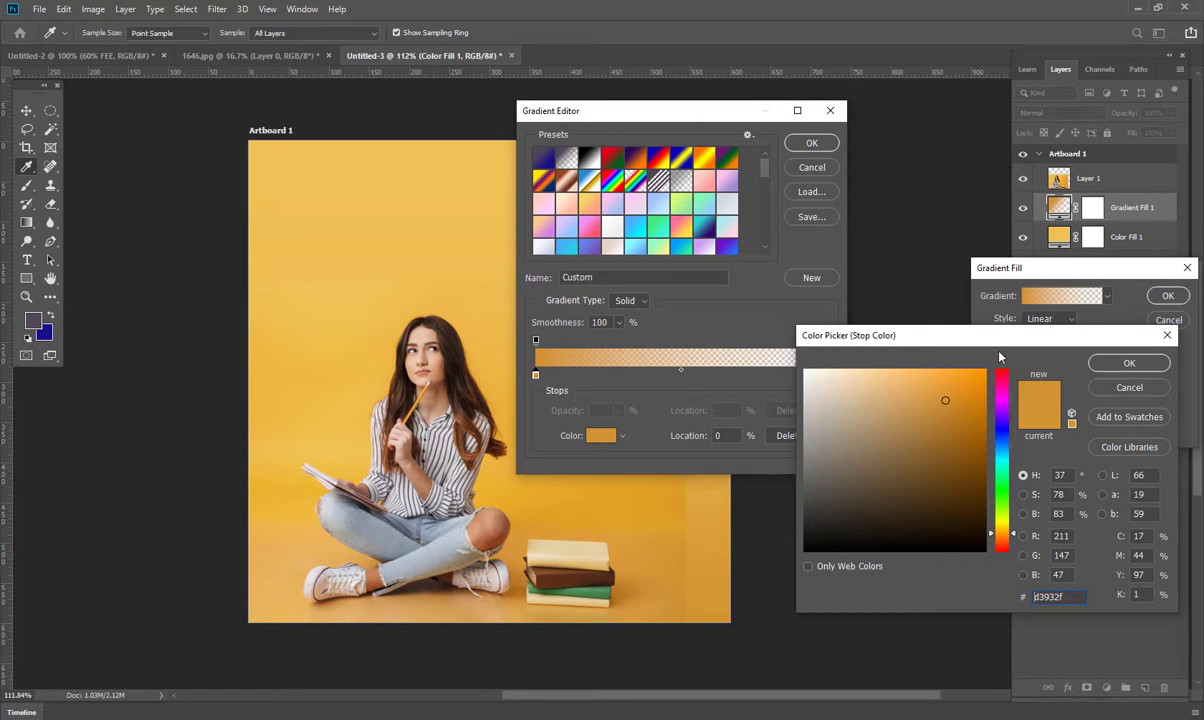
{"action": "left_click", "coordinate": [1116, 365]}
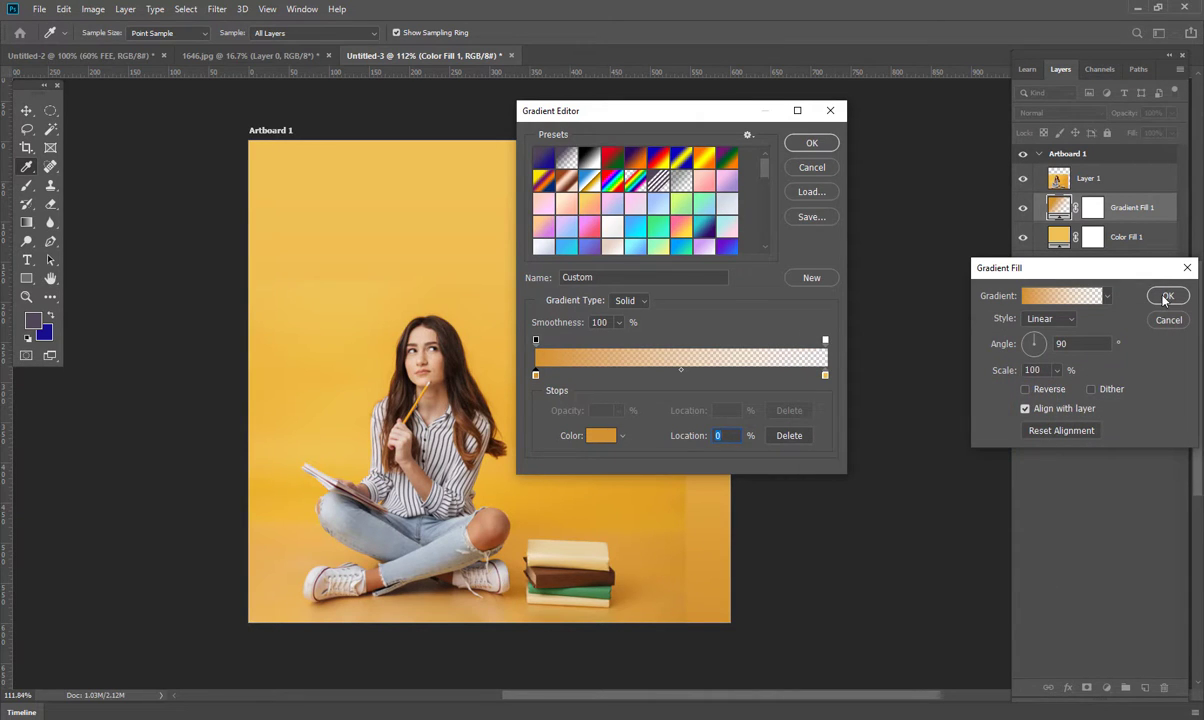
{"action": "left_click", "coordinate": [806, 143]}
Rotate the gradient fill's angle to 153.07° and apply the fill
{"action": "left_click", "coordinate": [1027, 346]}
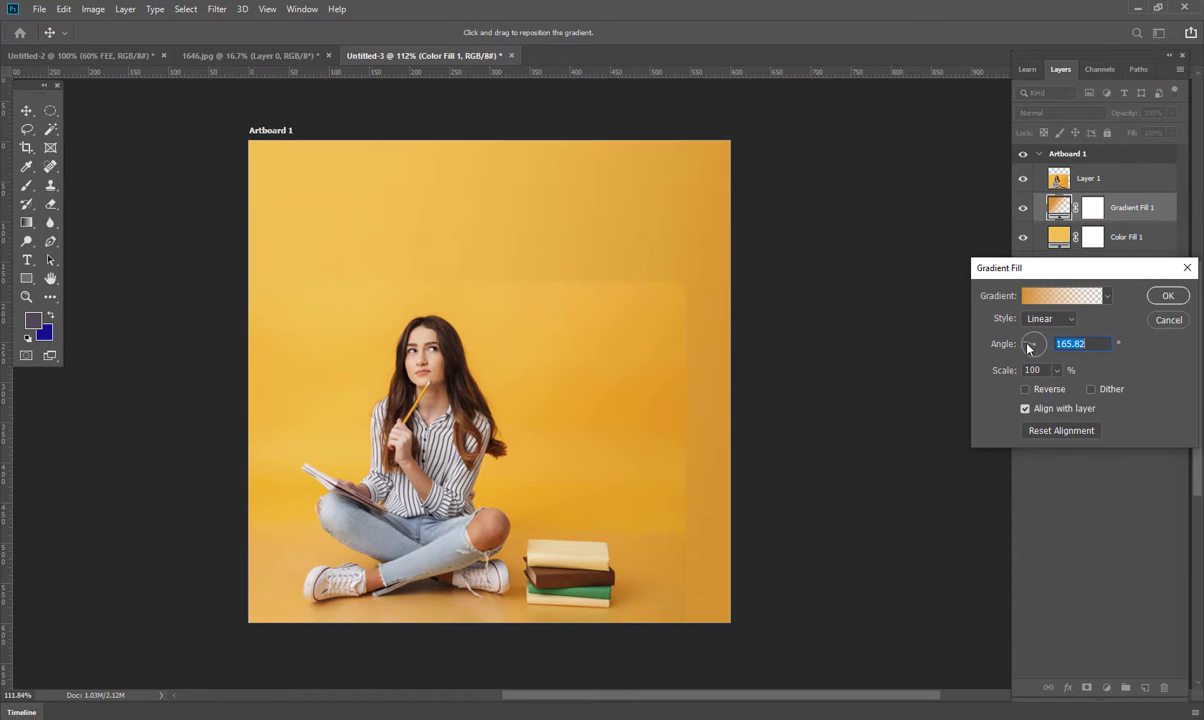
{"action": "left_click", "coordinate": [1040, 351]}
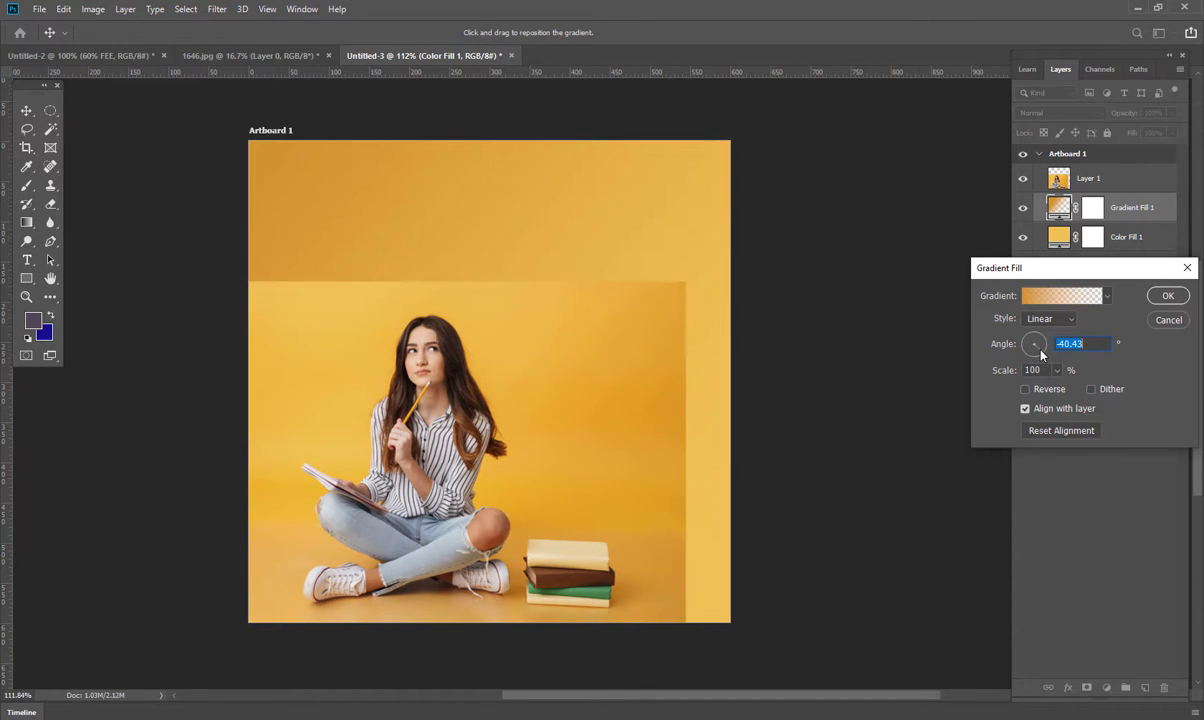
{"action": "left_click", "coordinate": [1039, 337]}
{"action": "left_click", "coordinate": [1031, 344]}
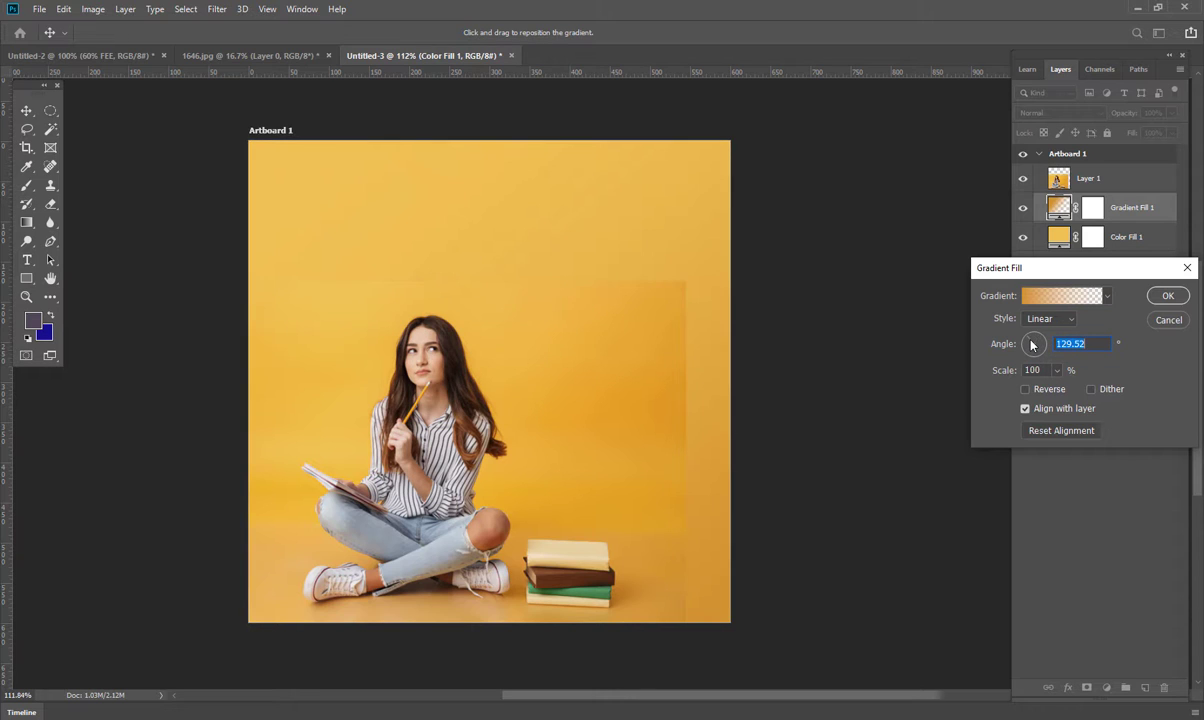
{"action": "left_click", "coordinate": [1028, 345]}
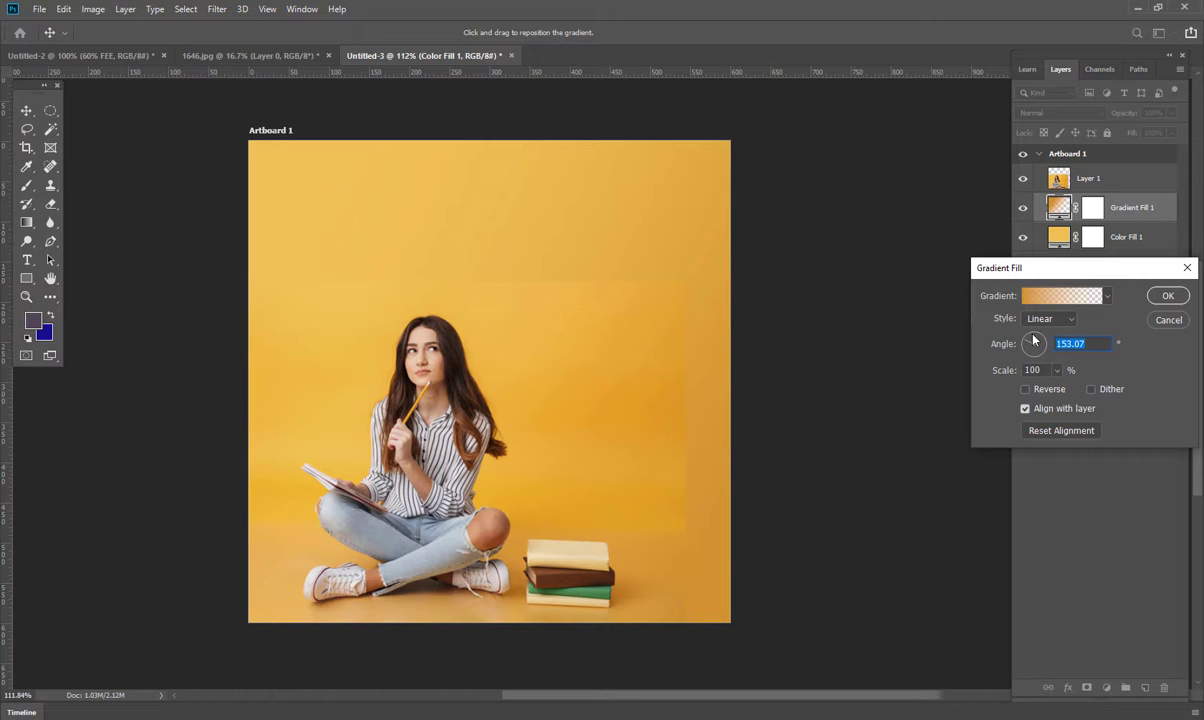
{"action": "key", "text": "Return"}
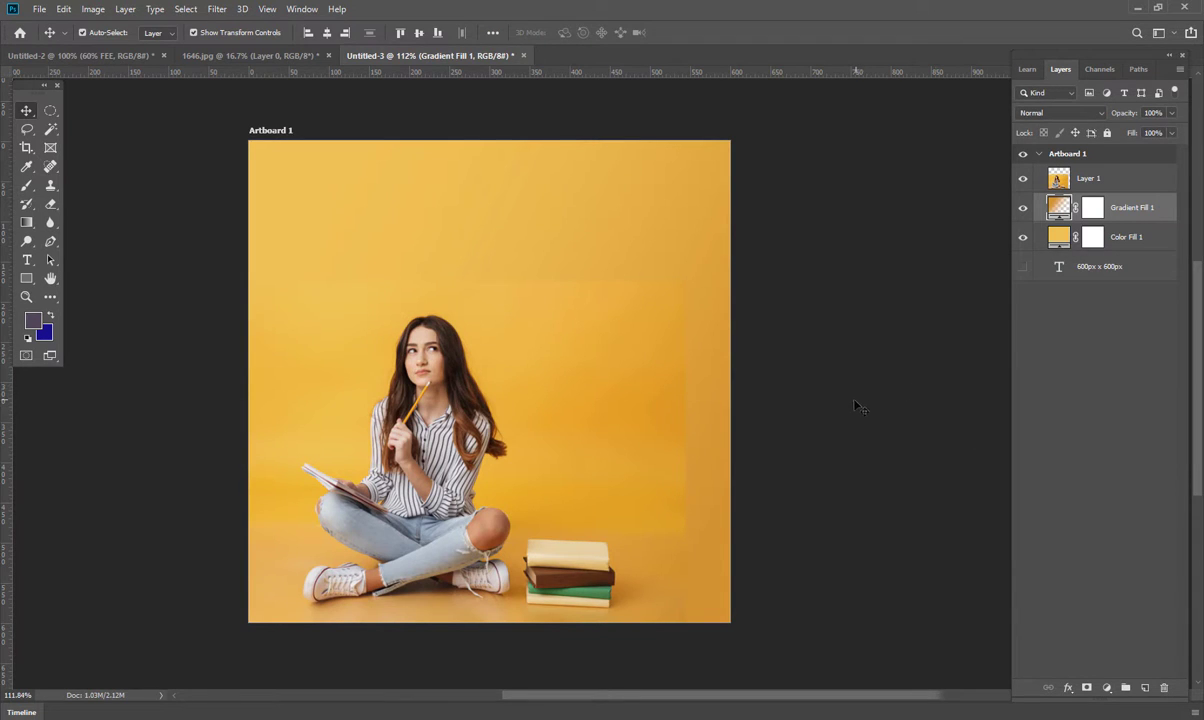
Activate the Brush tool and target the gradient fill layer's mask with the default colors
{"action": "left_click", "coordinate": [1060, 180]}
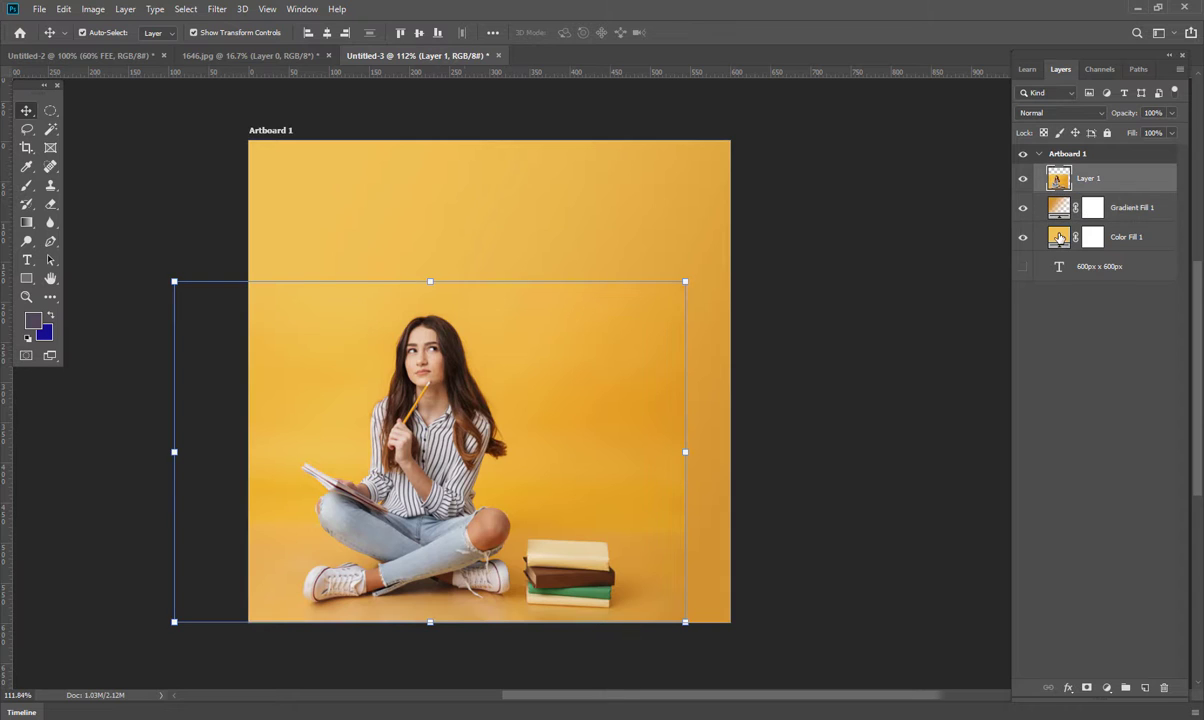
{"action": "left_click", "coordinate": [1060, 207]}
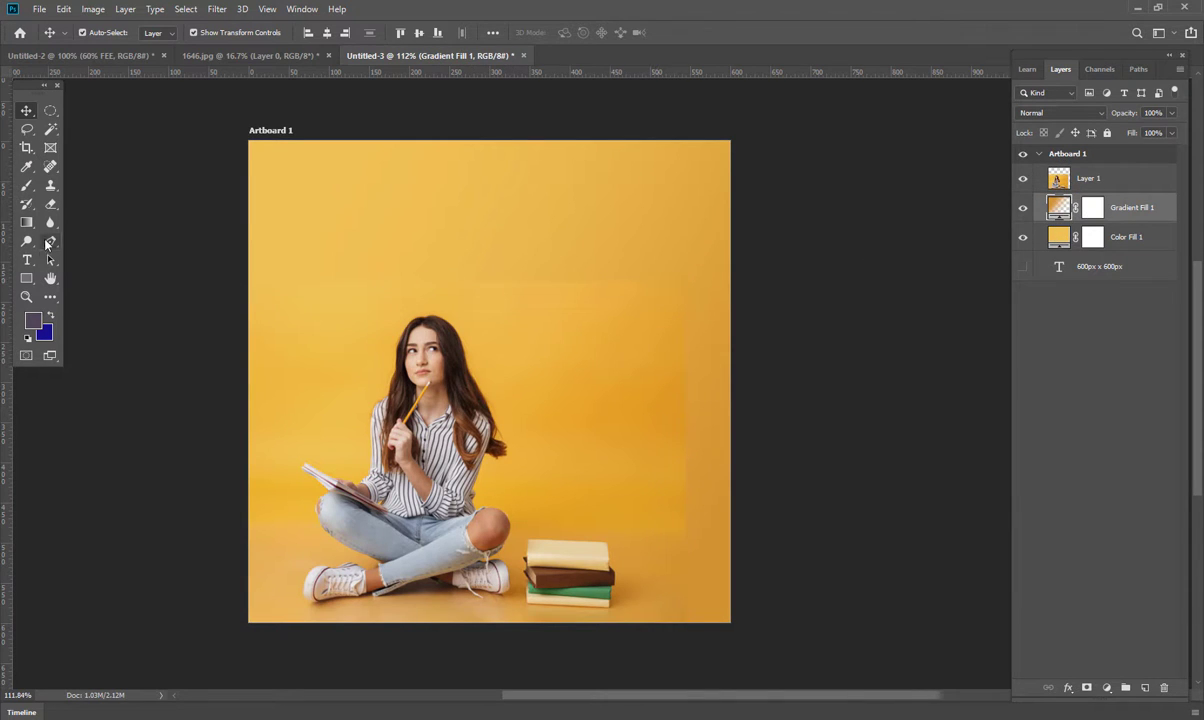
{"action": "left_click", "coordinate": [27, 186]}
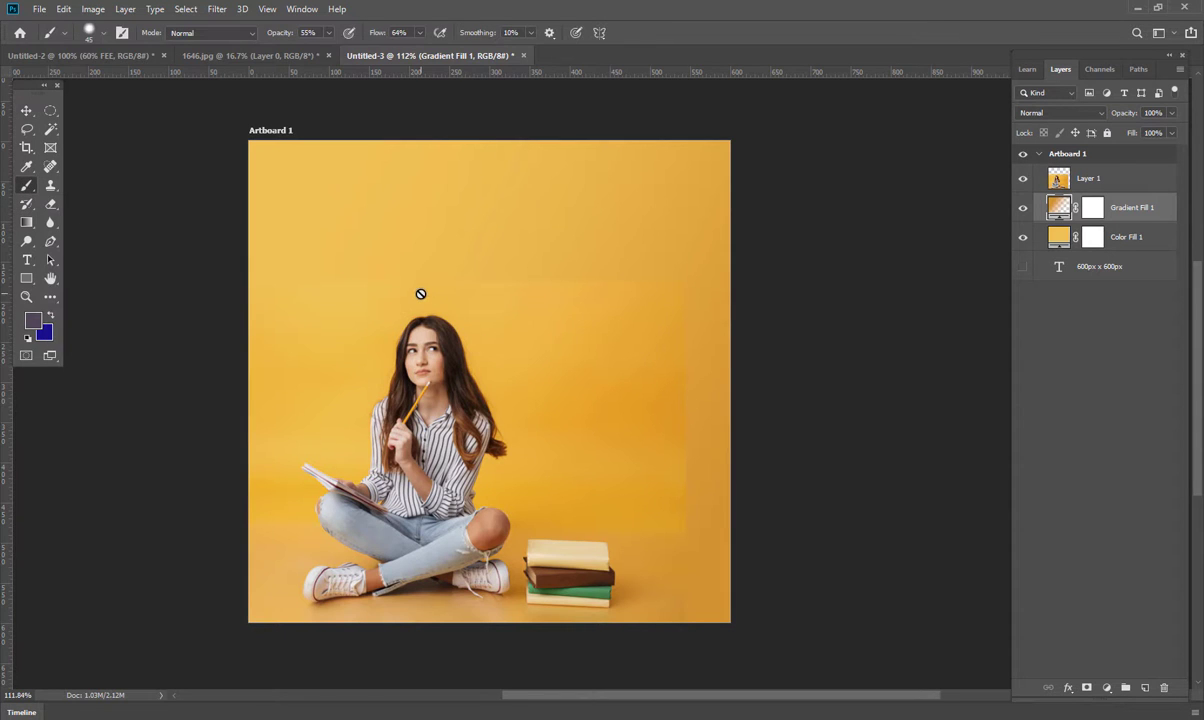
{"action": "left_click", "coordinate": [1092, 207]}
{"action": "key", "text": "d"}
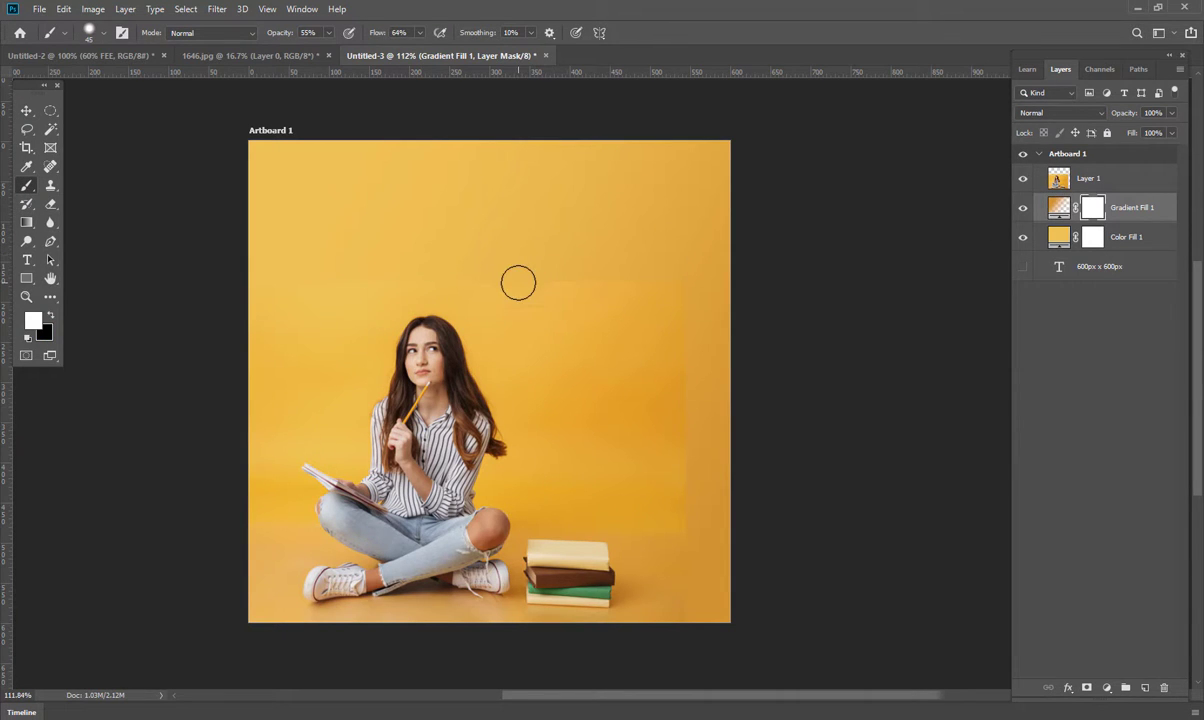
Try a dark brush stroke along the upper edge of the photo layer, and undo it
{"action": "left_click", "coordinate": [1070, 178]}
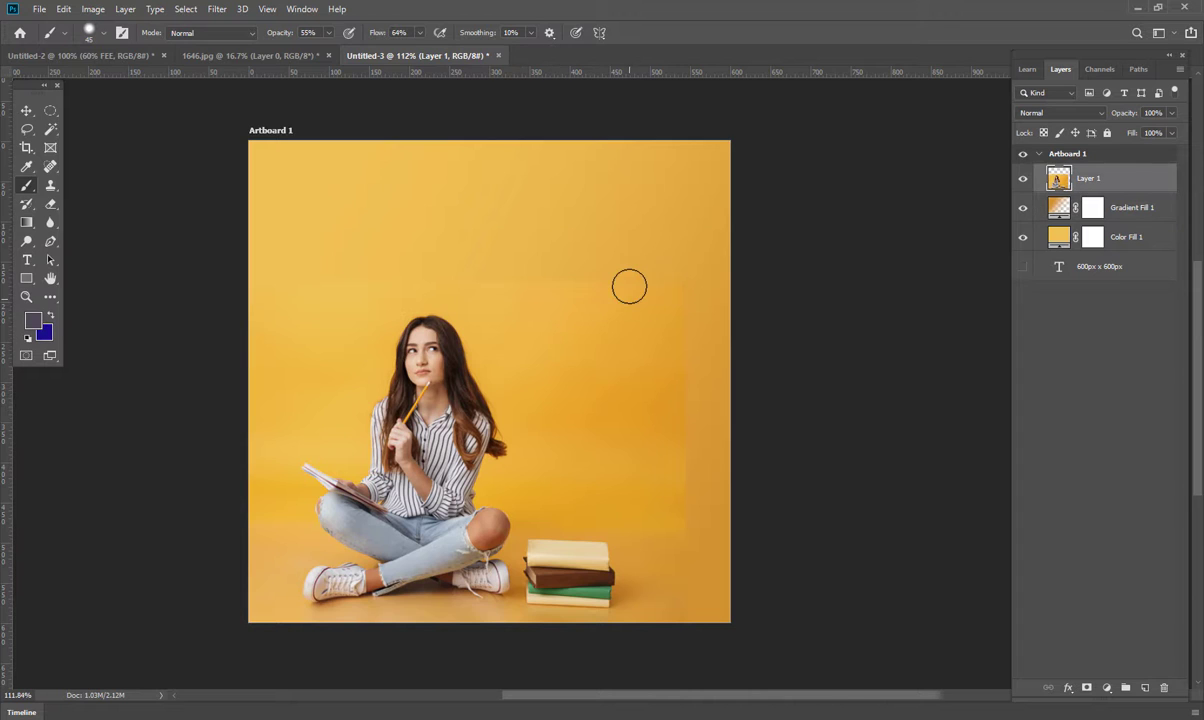
{"action": "left_click_drag", "start_coordinate": [628, 286], "coordinate": [236, 296]}
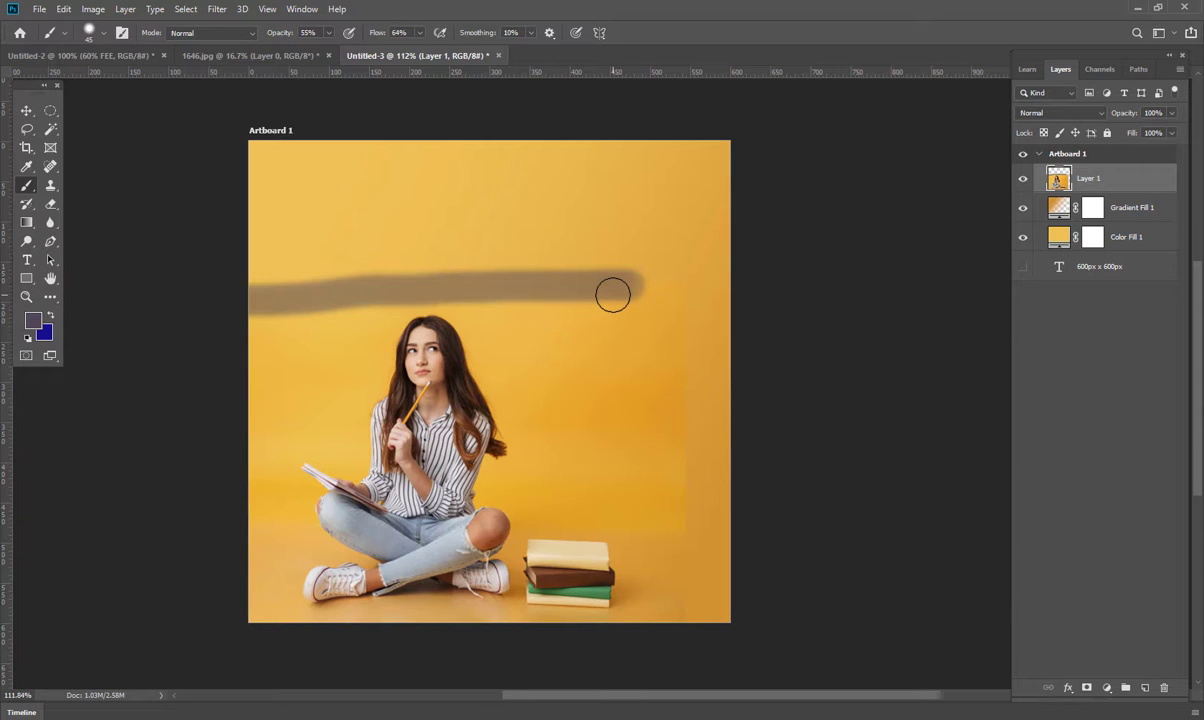
{"action": "key", "text": "ctrl+z"}
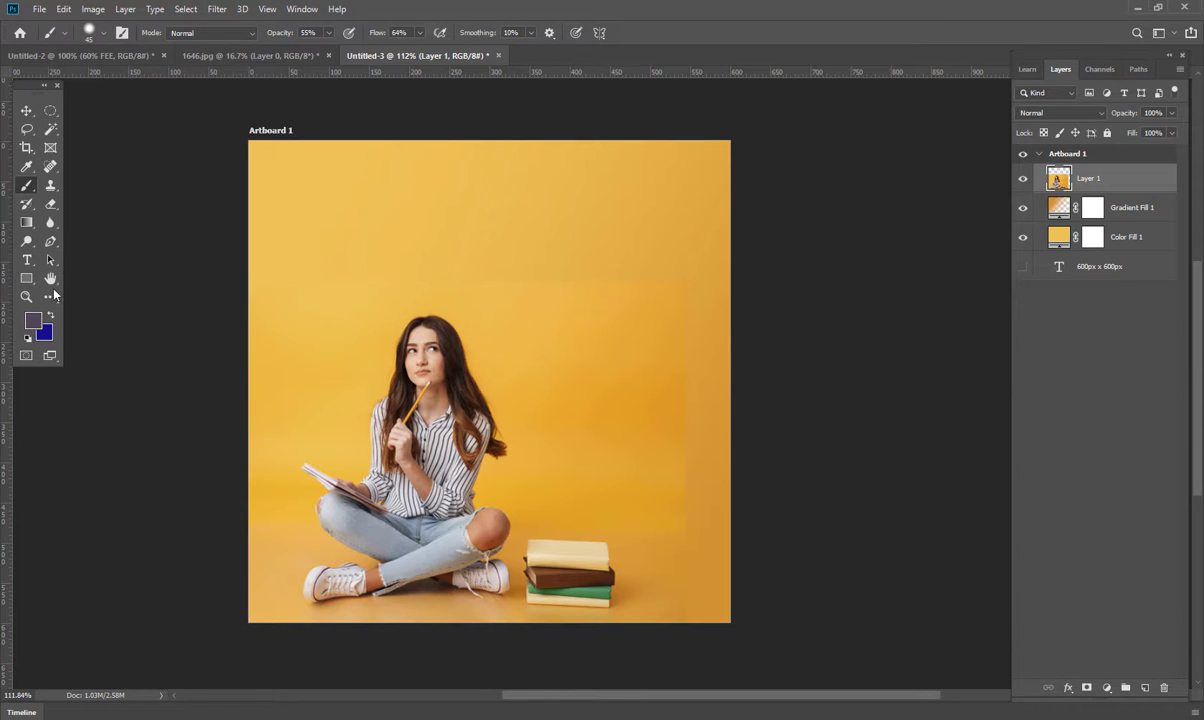
Set the foreground color to white and the background color to black
{"action": "left_click", "coordinate": [33, 319]}
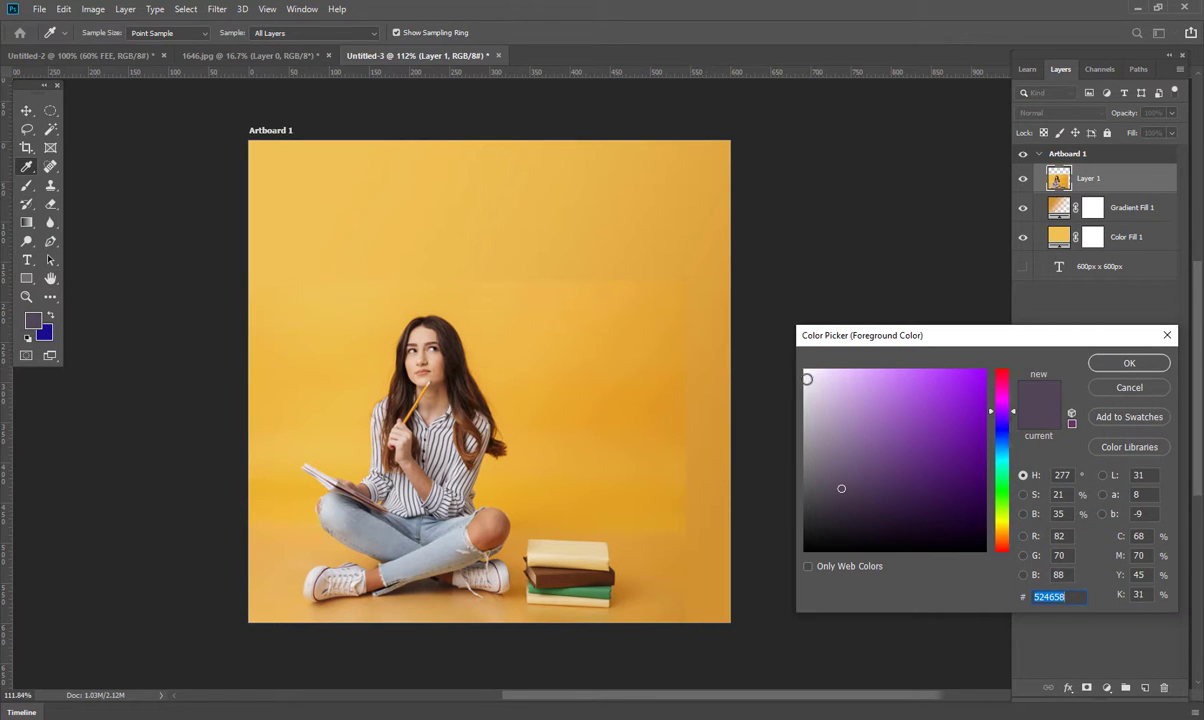
{"action": "type", "text": "ffffff"}
{"action": "key", "text": "Return"}
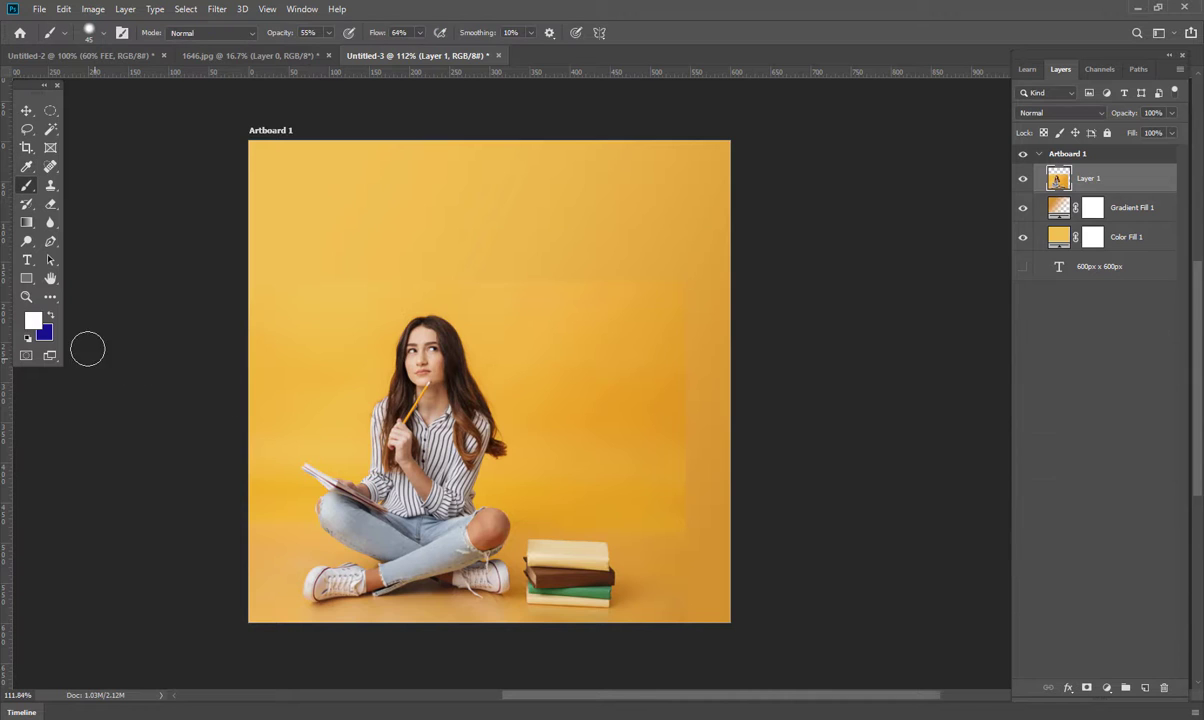
{"action": "left_click", "coordinate": [52, 330]}
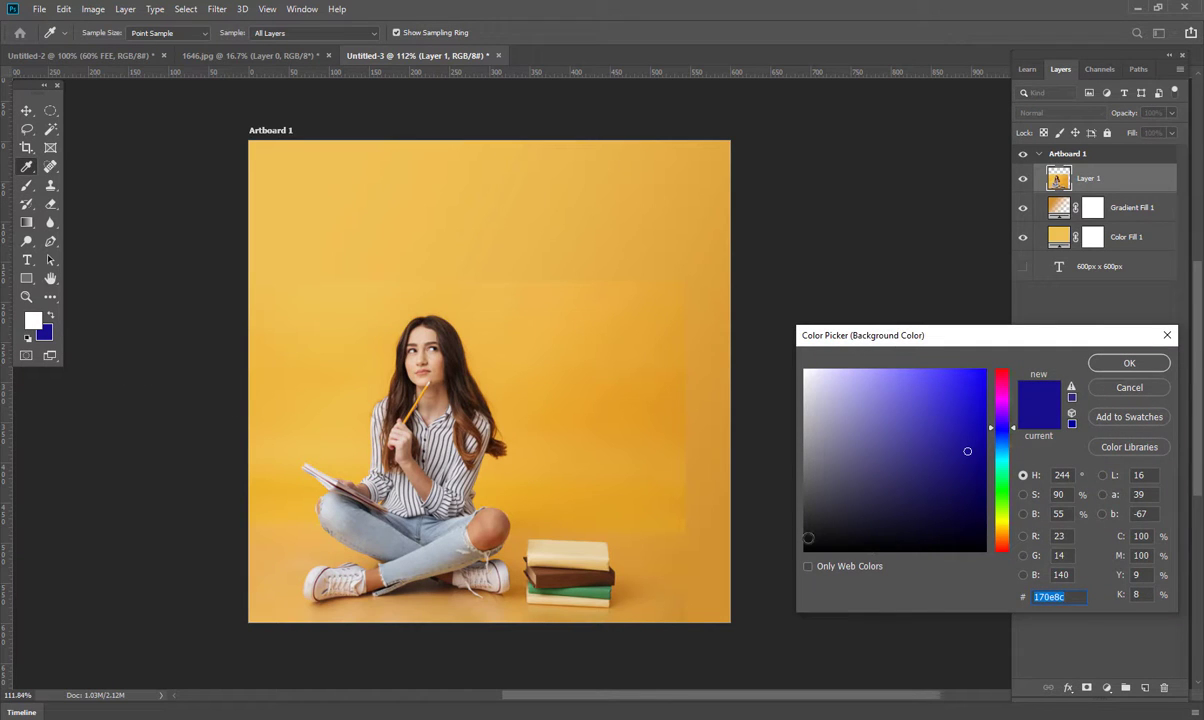
{"action": "left_click", "coordinate": [808, 540]}
{"action": "left_click", "coordinate": [1129, 363]}
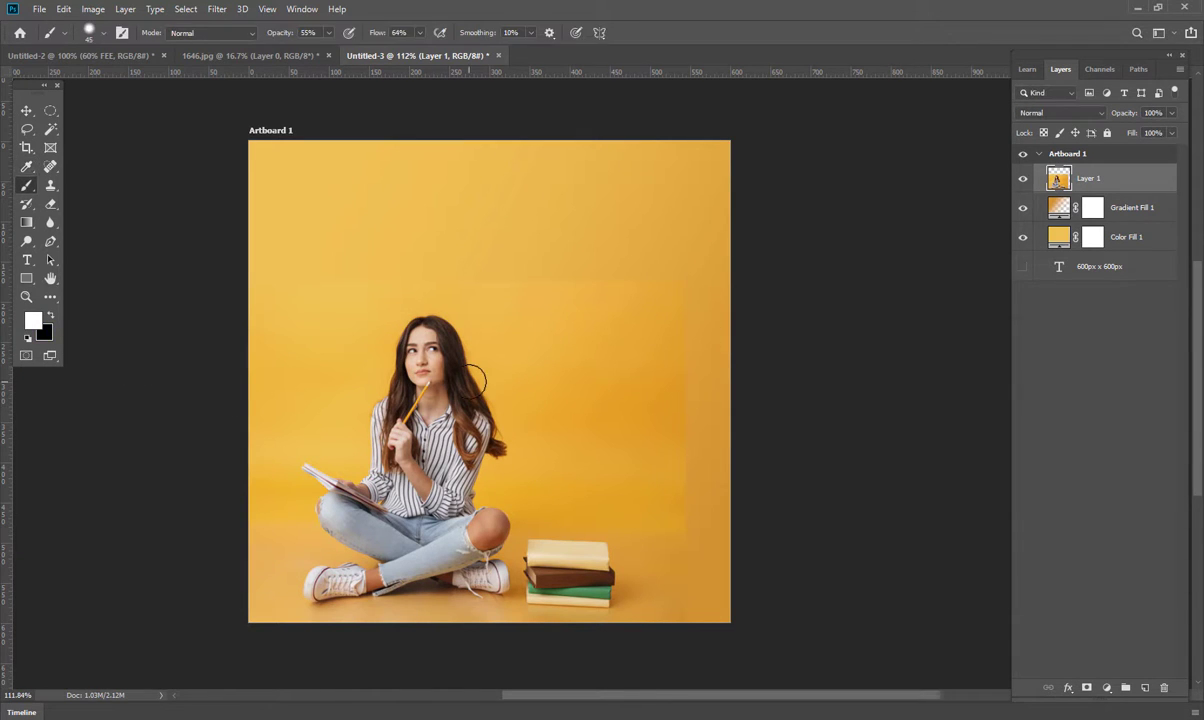
Try a white and a black brush stroke along the photo layer's upper edge, undoing each
{"action": "left_click_drag", "start_coordinate": [443, 278], "coordinate": [289, 287]}
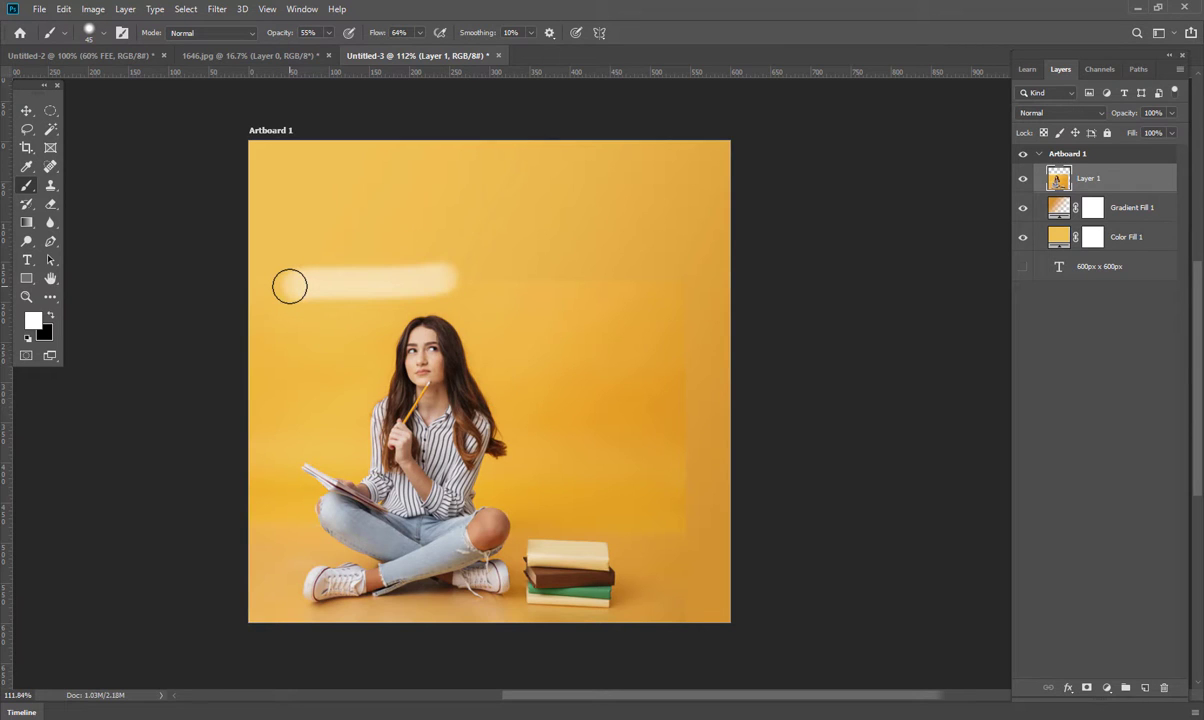
{"action": "key", "text": "ctrl+z"}
{"action": "left_click", "coordinate": [50, 315]}
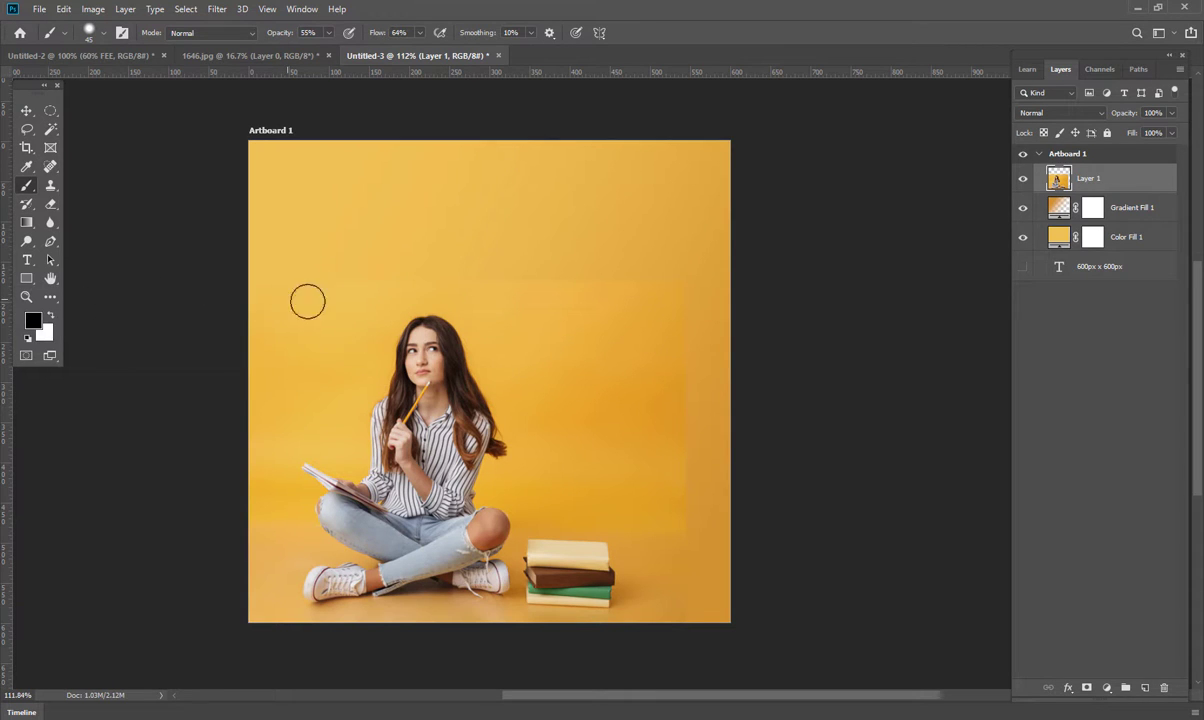
{"action": "left_click_drag", "start_coordinate": [390, 284], "coordinate": [226, 282]}
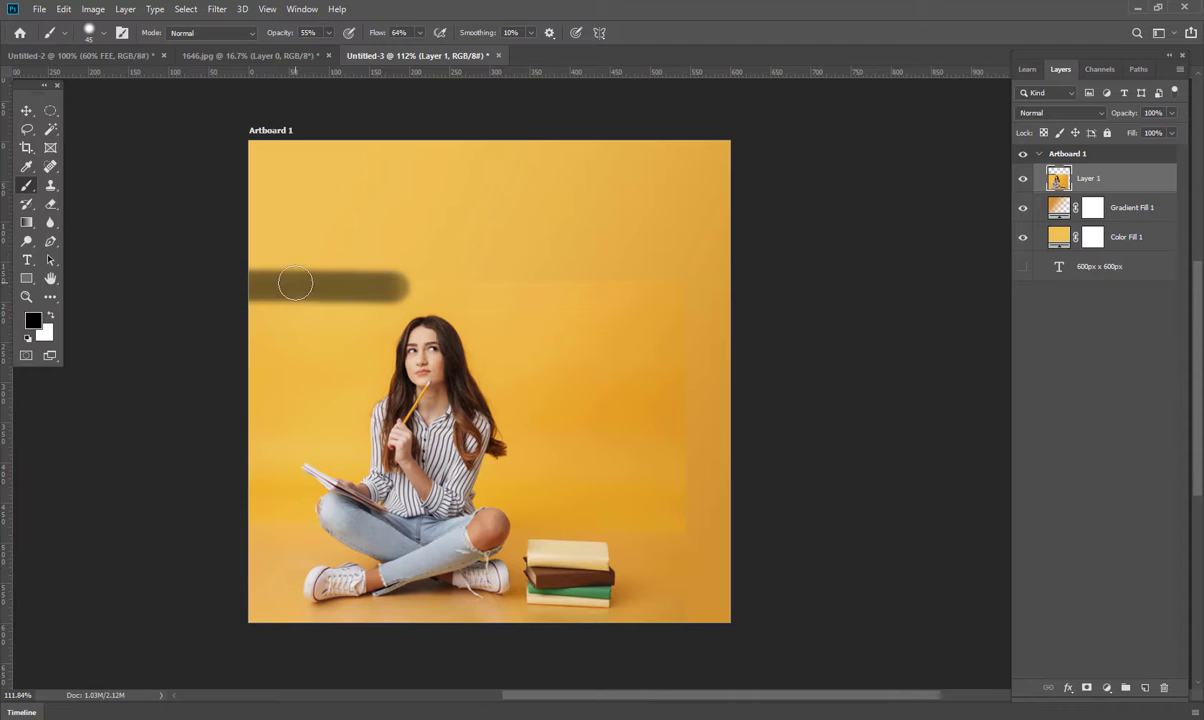
{"action": "key", "text": "ctrl+z"}
Try a white brush stroke on the gradient fill layer's mask along the photo's upper edge, and undo it
{"action": "left_click", "coordinate": [1035, 200]}
{"action": "key", "text": "x"}
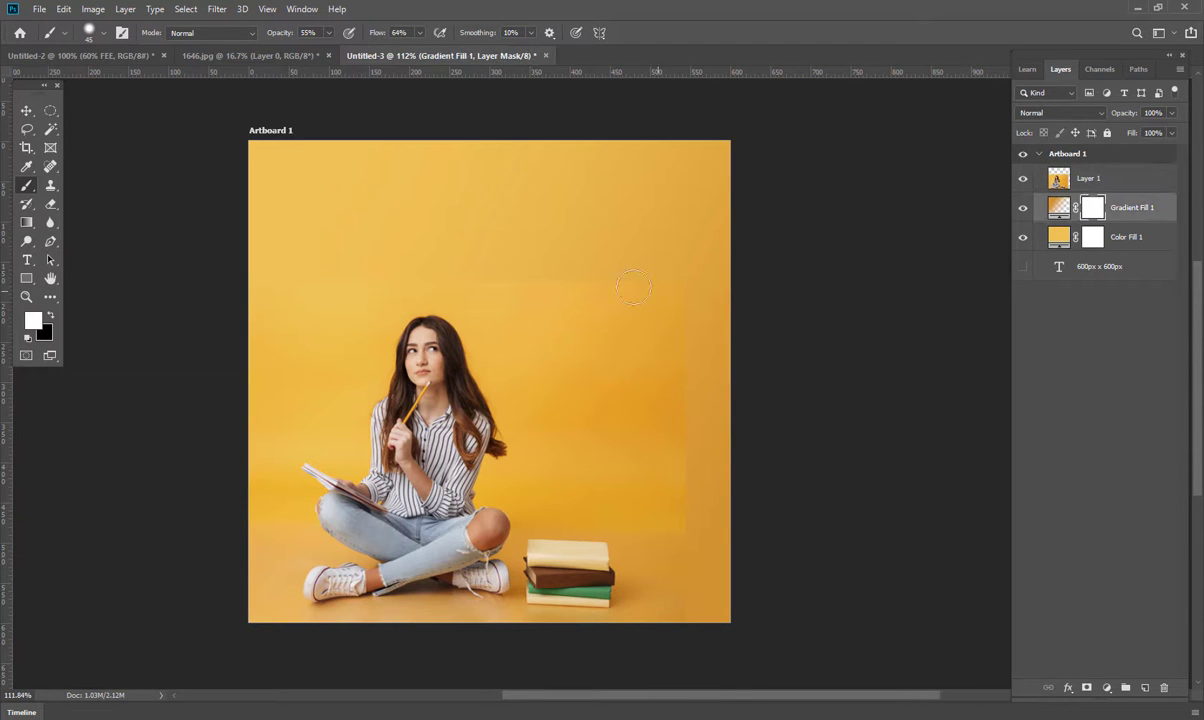
{"action": "left_click_drag", "start_coordinate": [559, 282], "coordinate": [421, 287]}
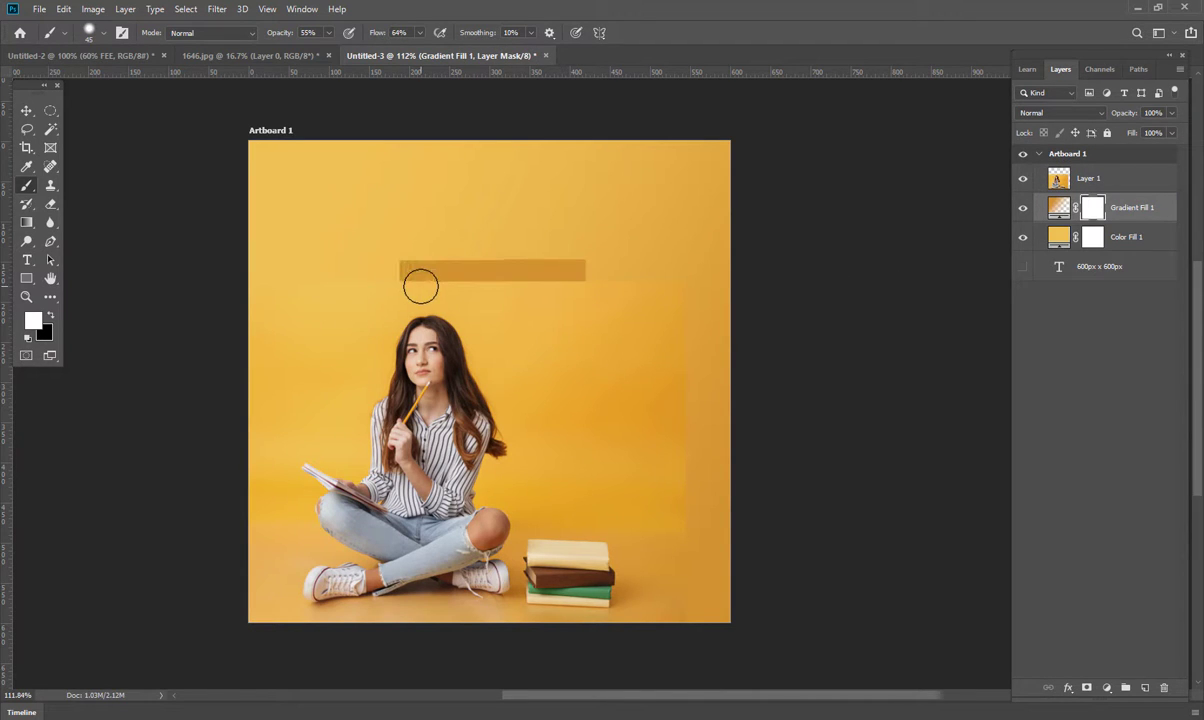
{"action": "key", "text": "ctrl+z"}
Make black the foreground color, select the photo layer, and raise the brush's flow and opacity to 100%
{"action": "left_click", "coordinate": [51, 318]}
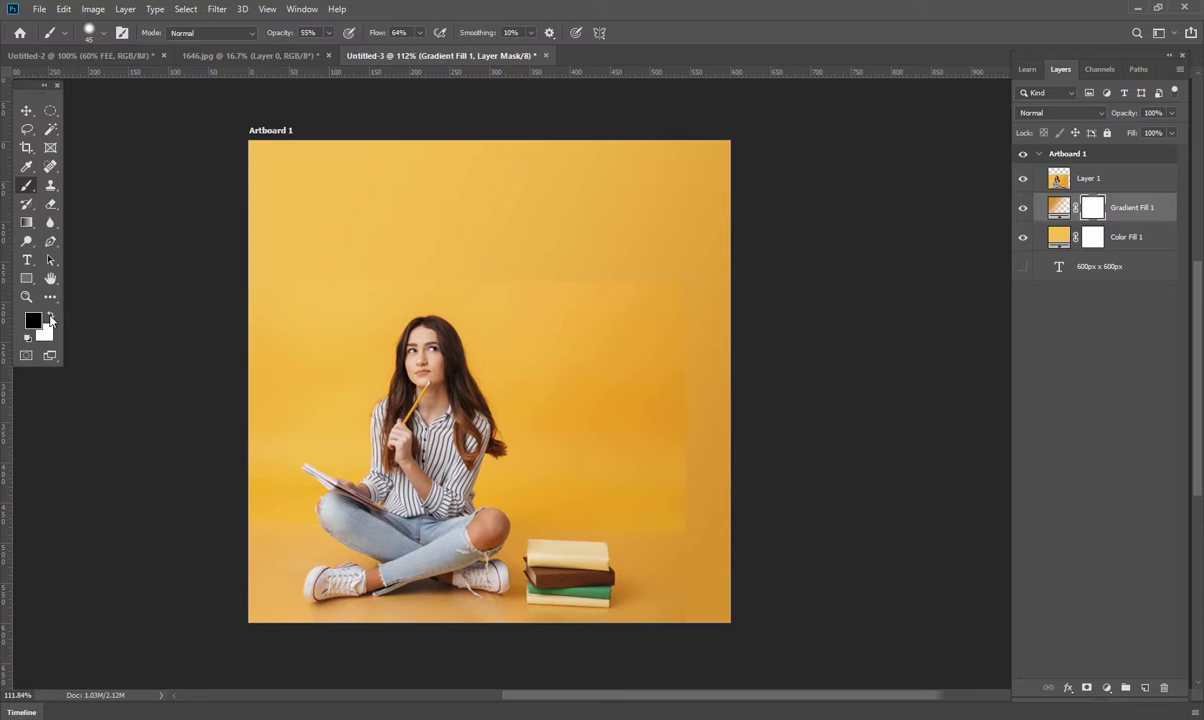
{"action": "left_click", "coordinate": [1119, 184]}
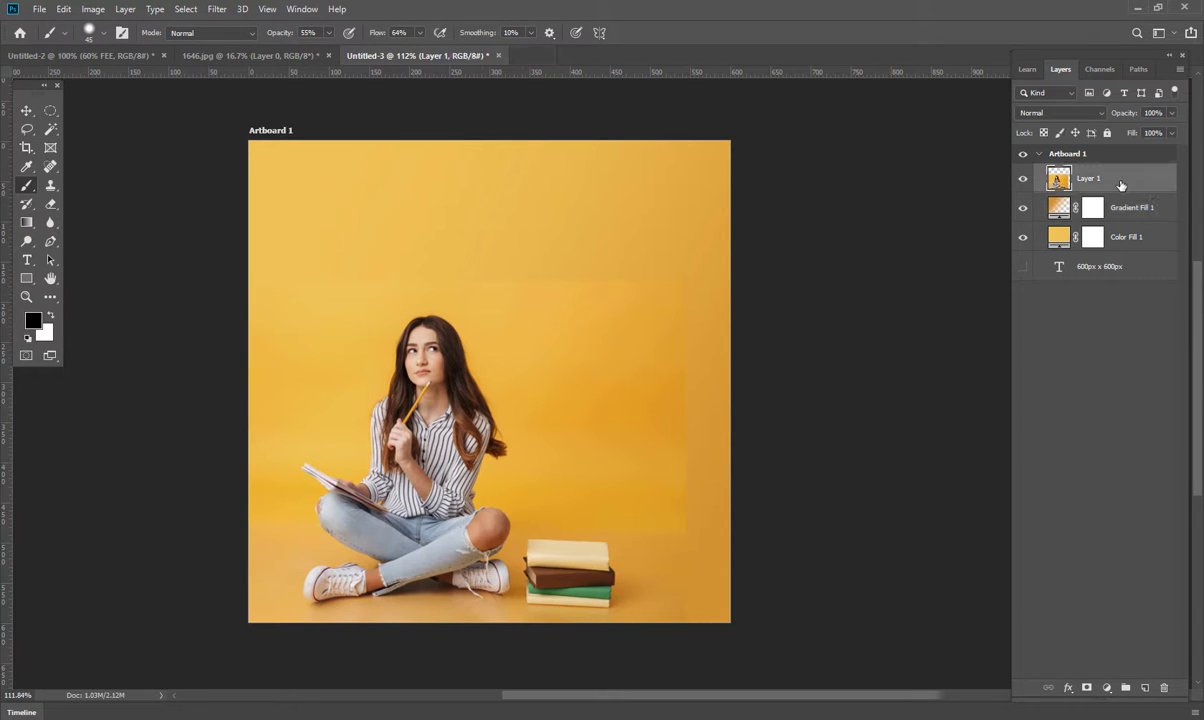
{"action": "left_click", "coordinate": [420, 35]}
{"action": "left_click_drag", "start_coordinate": [420, 49], "coordinate": [450, 52]}
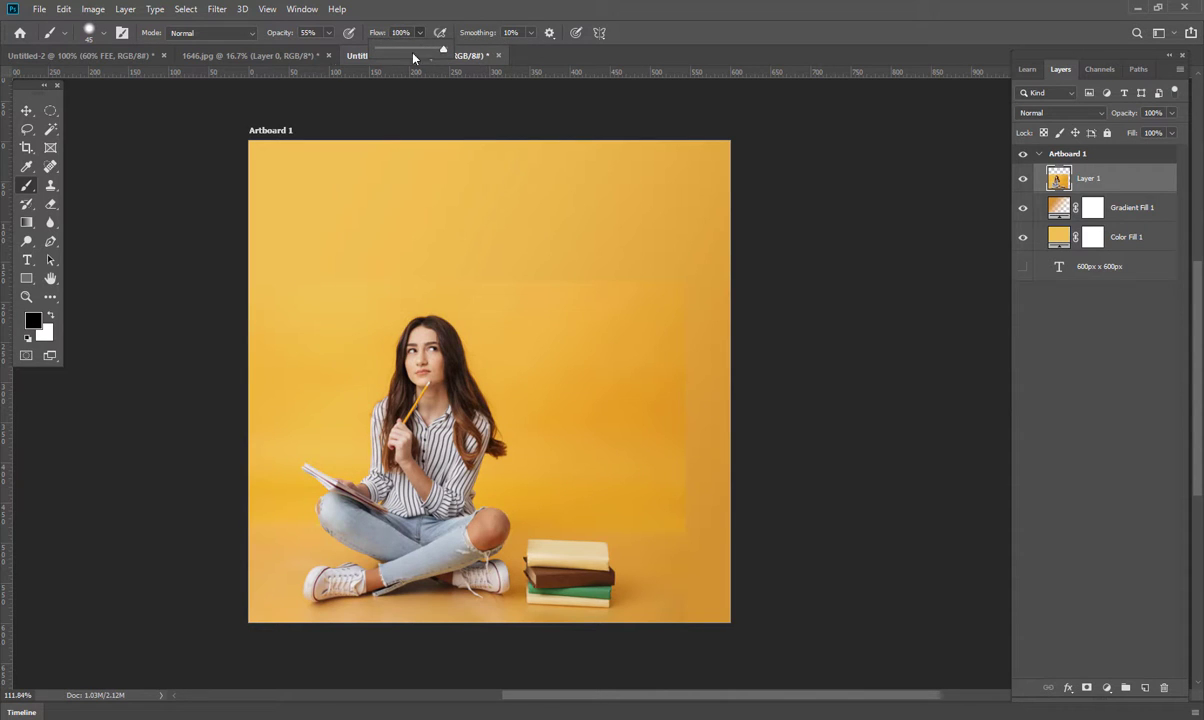
{"action": "left_click", "coordinate": [328, 33]}
{"action": "left_click", "coordinate": [592, 15]}
Try a fully opaque black brush stroke across the photo layer's upper edge, and undo it
{"action": "left_click_drag", "start_coordinate": [507, 286], "coordinate": [645, 287]}
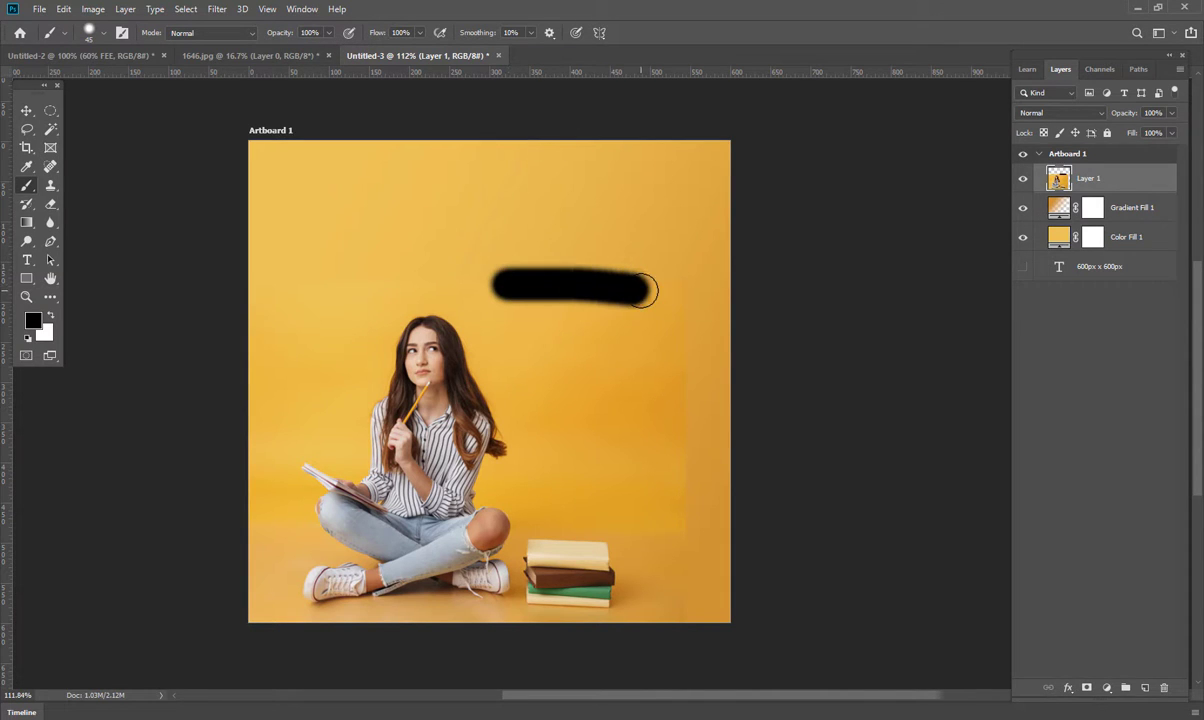
{"action": "key", "text": "ctrl+z"}
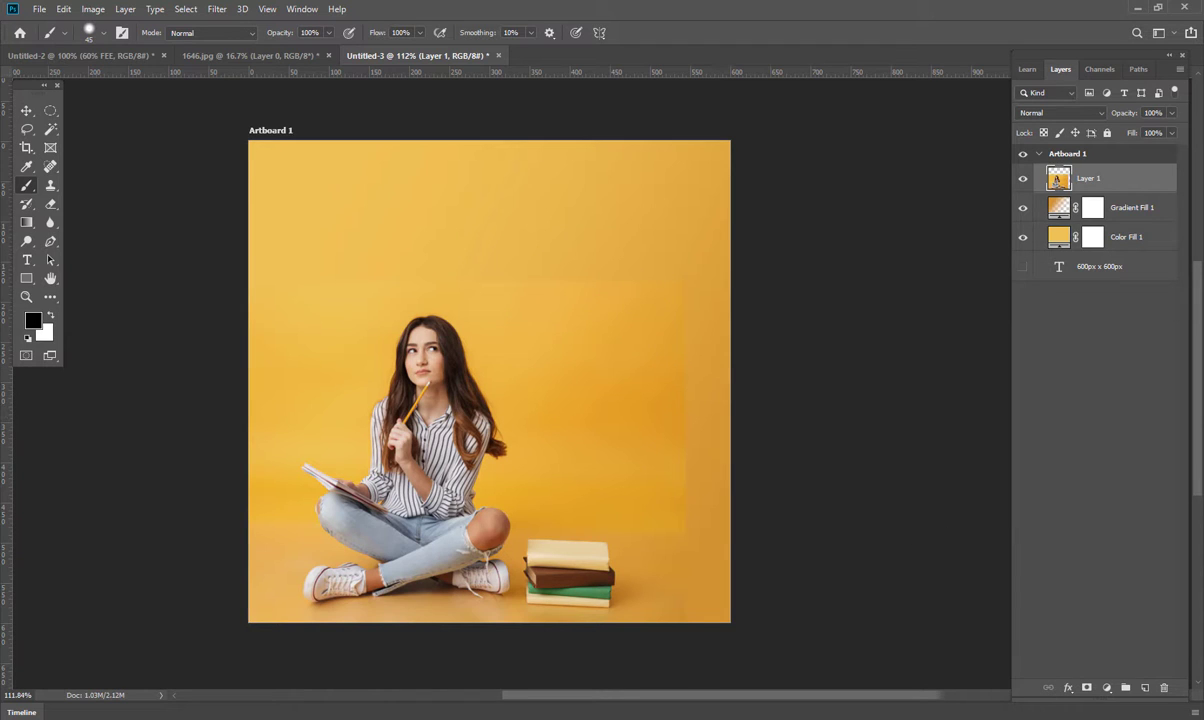
Add a layer mask to the photo layer and paint black on it along the photo's upper and right edges
{"action": "left_click", "coordinate": [1087, 689]}
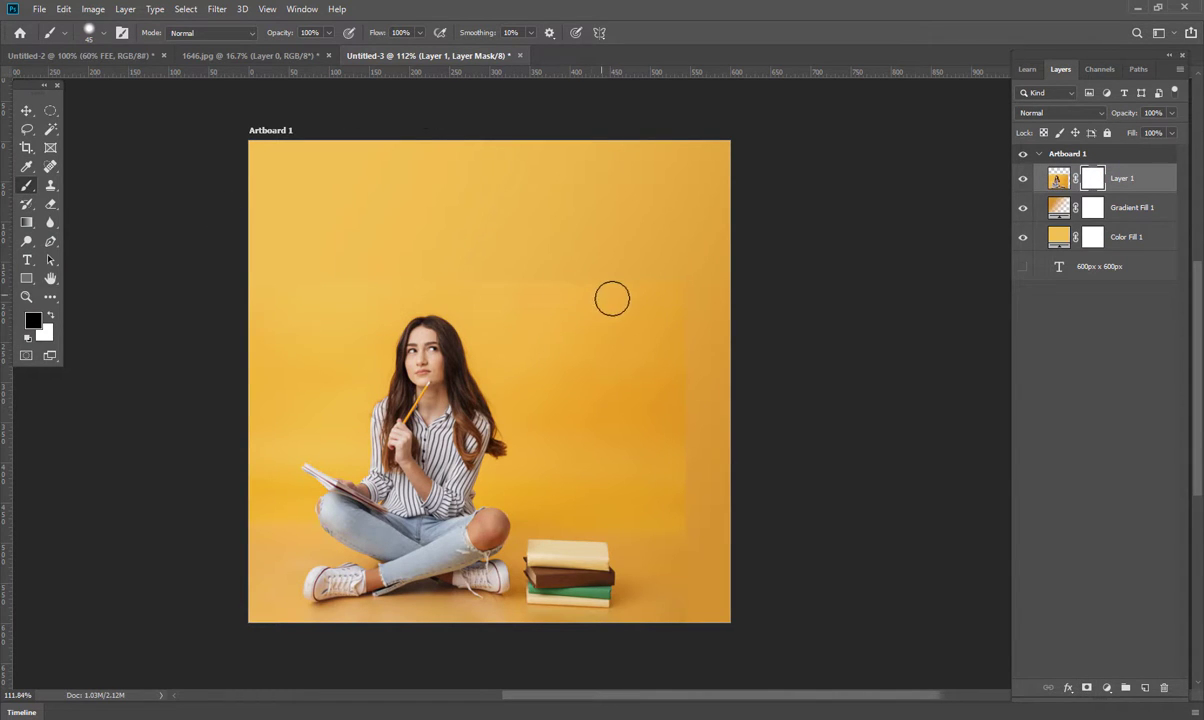
{"action": "mouse_move", "coordinate": [639, 284]}
{"action": "left_mouse_down"}
{"action": "mouse_move", "coordinate": [379, 288]}
{"action": "mouse_move", "coordinate": [292, 274]}
{"action": "left_mouse_up"}
{"action": "mouse_move", "coordinate": [526, 295]}
{"action": "left_mouse_down"}
{"action": "mouse_move", "coordinate": [723, 320]}
{"action": "mouse_move", "coordinate": [680, 325]}
{"action": "left_mouse_up"}
{"action": "left_click_drag", "start_coordinate": [689, 555], "coordinate": [690, 632]}
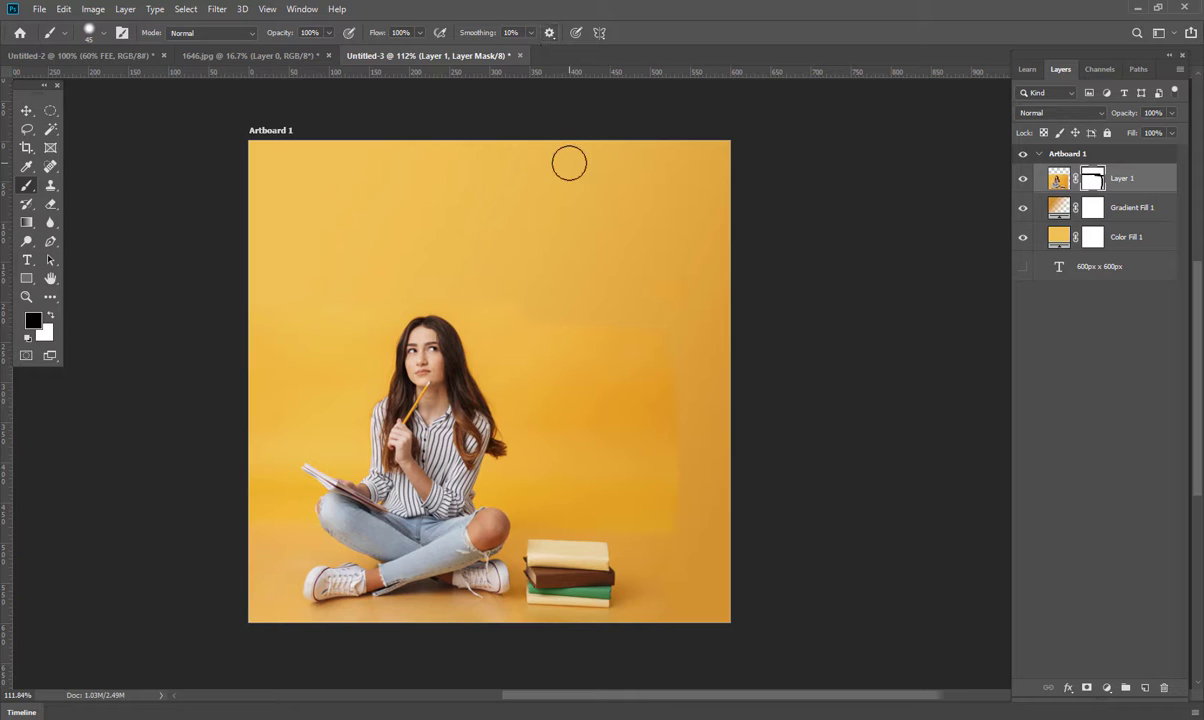
Enlarge the brush to 80 and up to 125, and mask out the photo's background to the right of the woman
{"action": "key", "text": "bracketright"}
{"action": "key", "text": "bracketright"}
{"action": "key", "text": "bracketright"}
{"action": "key", "text": "bracketright"}
{"action": "mouse_move", "coordinate": [643, 321]}
{"action": "left_mouse_down"}
{"action": "mouse_move", "coordinate": [662, 508]}
{"action": "mouse_move", "coordinate": [687, 605]}
{"action": "left_mouse_up"}
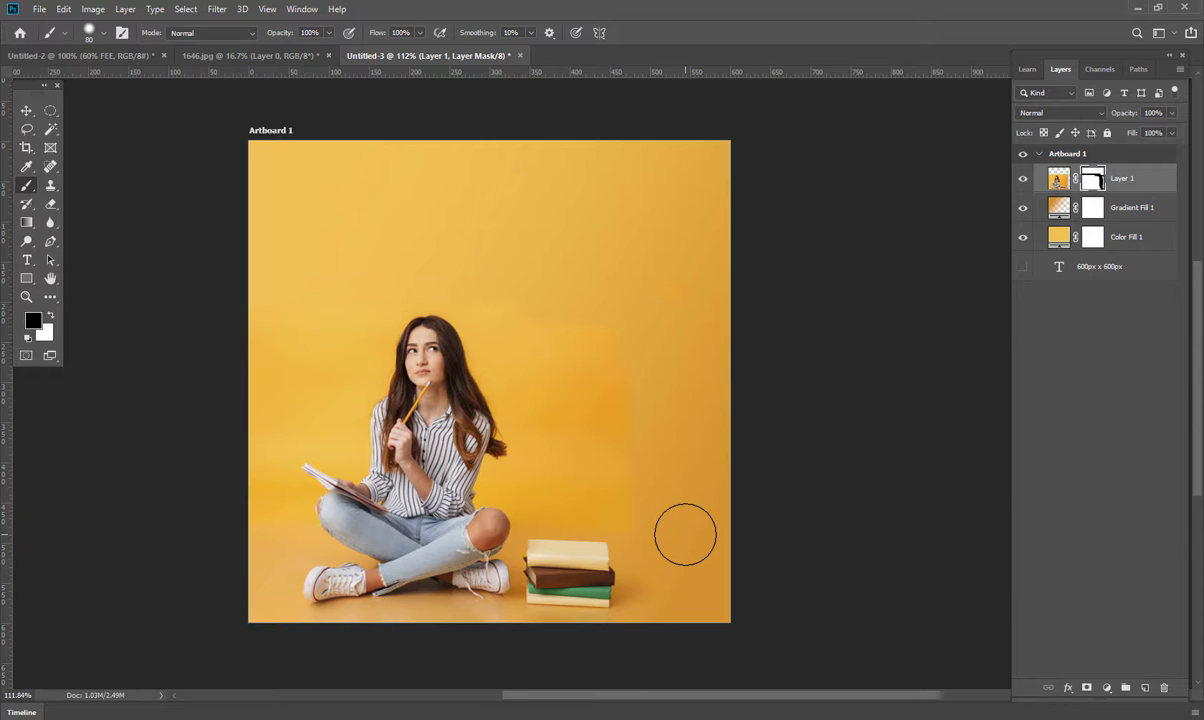
{"action": "key", "text": "bracketright"}
{"action": "key", "text": "bracketright"}
{"action": "mouse_move", "coordinate": [688, 537]}
{"action": "left_mouse_down"}
{"action": "mouse_move", "coordinate": [637, 431]}
{"action": "mouse_move", "coordinate": [523, 281]}
{"action": "mouse_move", "coordinate": [496, 266]}
{"action": "left_mouse_up"}
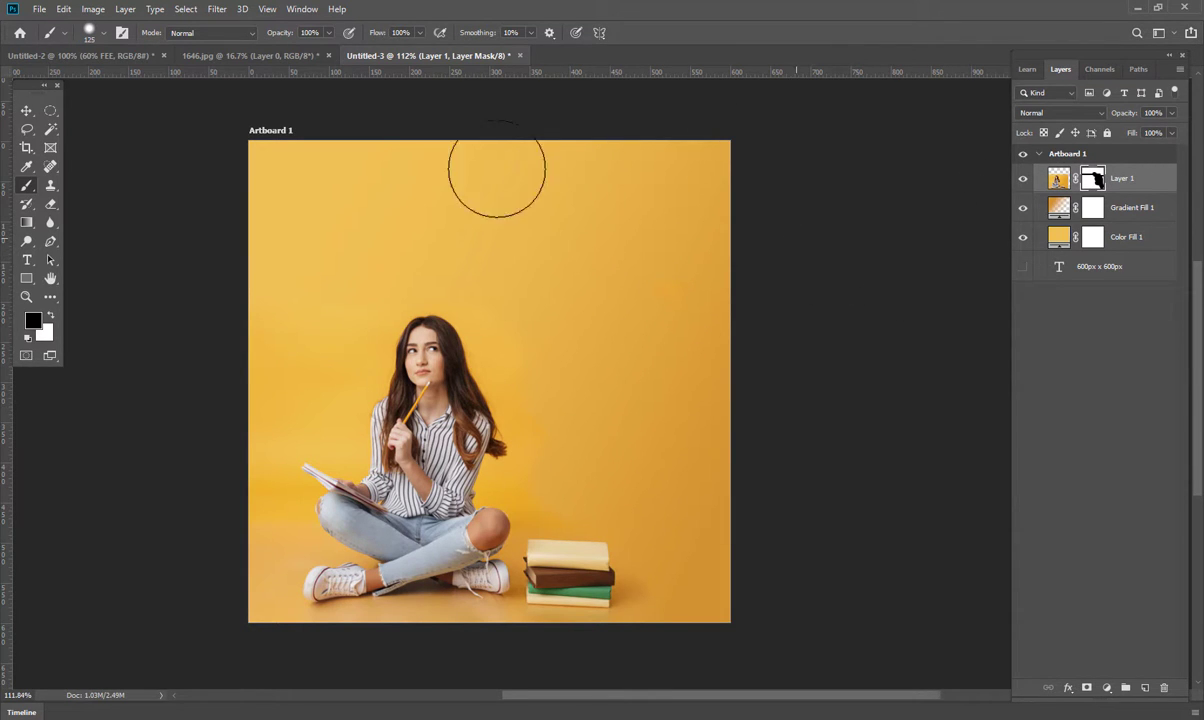
Bring the "Graduation from a foreign university" and "London!" text layers from the other open design into the artboard, above the woman
{"action": "left_click", "coordinate": [24, 110]}
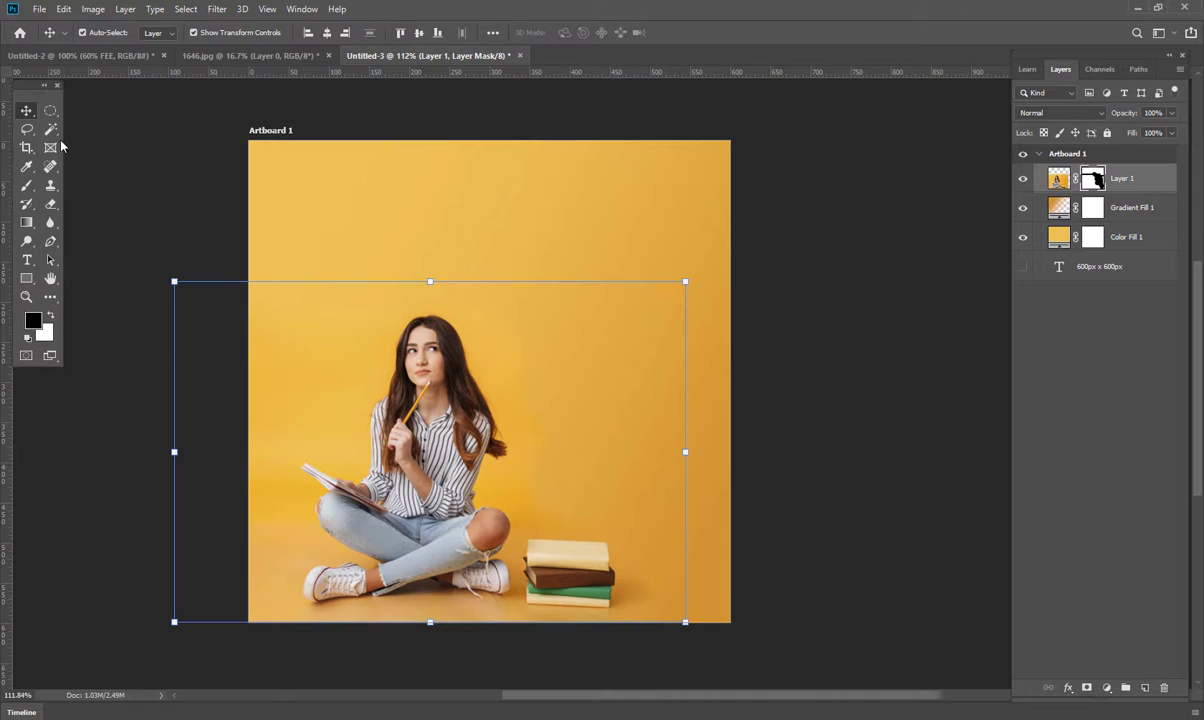
{"action": "left_click", "coordinate": [800, 165]}
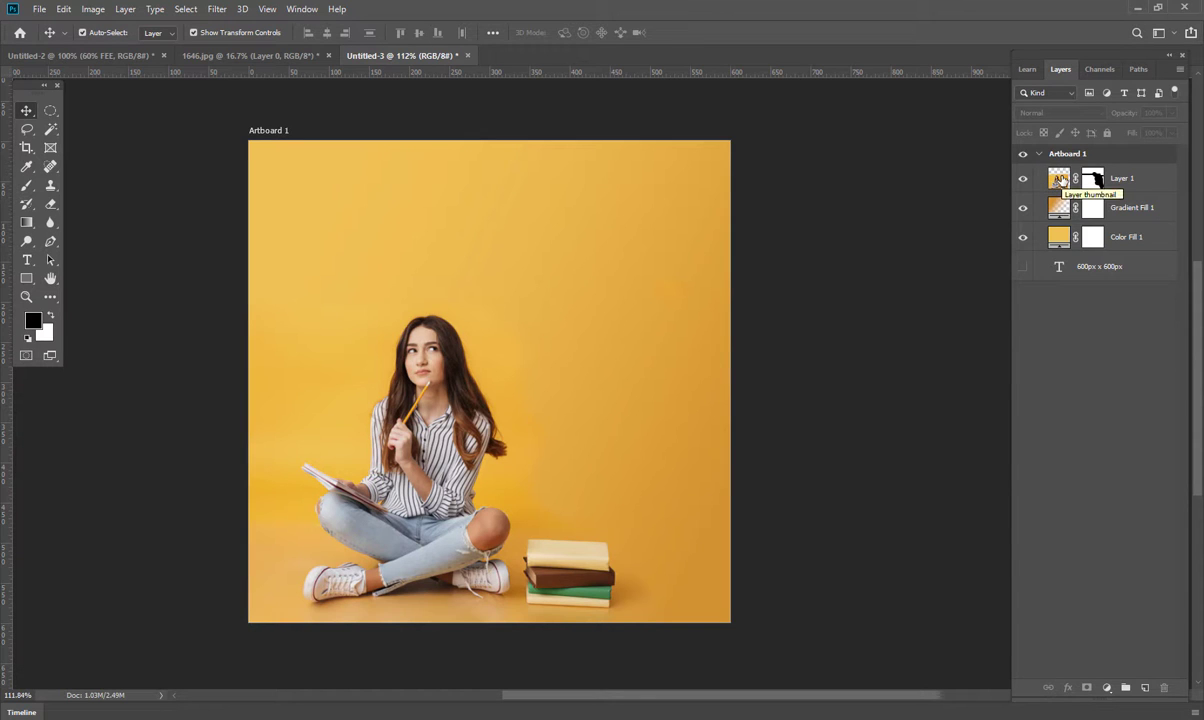
{"action": "left_click", "coordinate": [1060, 179]}
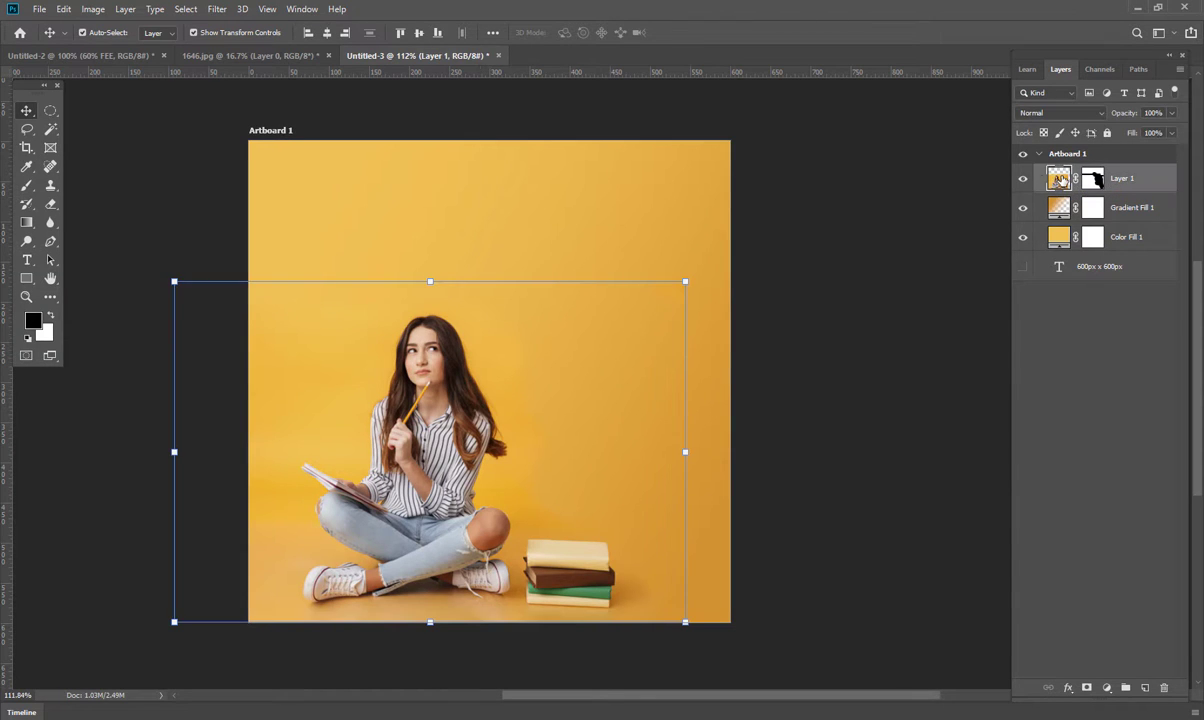
{"action": "left_click", "coordinate": [883, 182]}
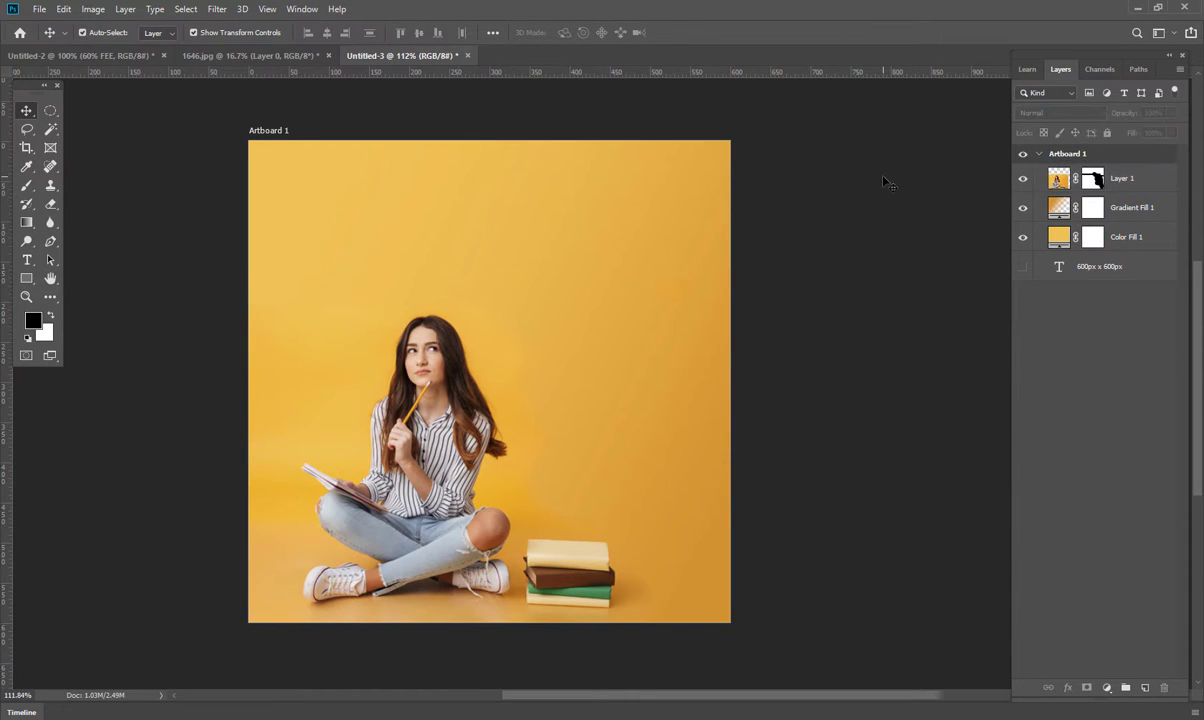
{"action": "left_click", "coordinate": [235, 56]}
{"action": "left_click", "coordinate": [400, 56]}
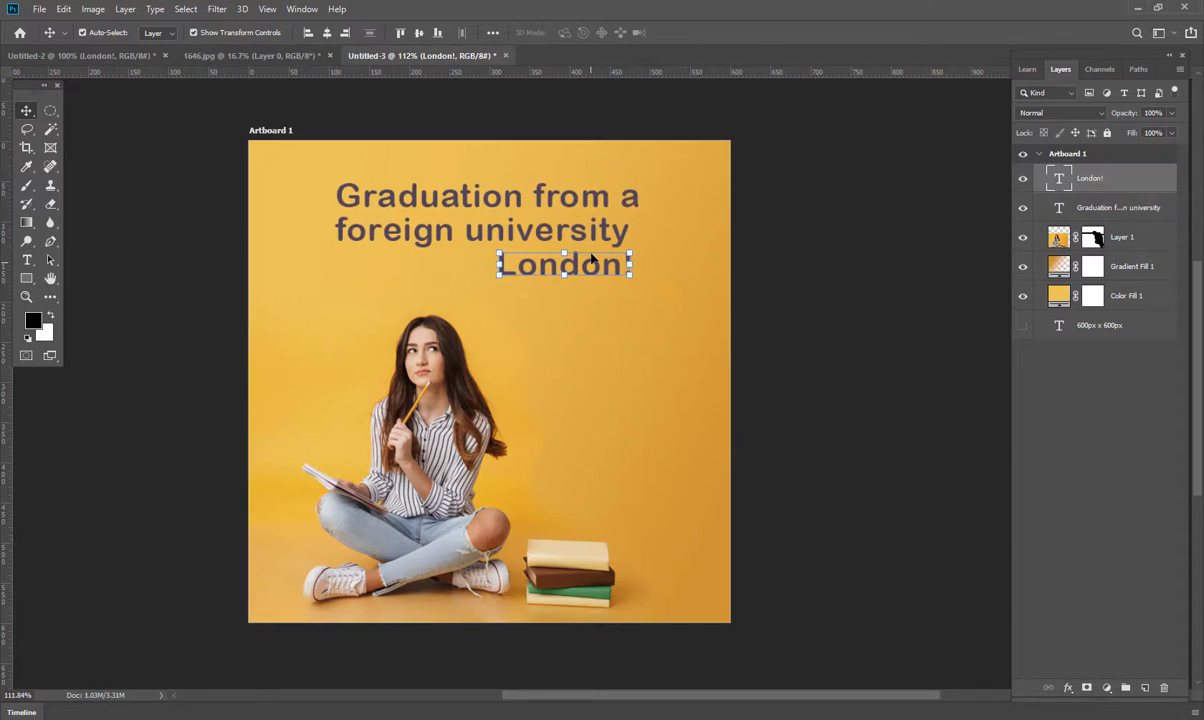
Align the right edges of the two headline text layers and scale them together to 119.51%, centered at about X 300, Y 125 px
{"action": "left_click", "coordinate": [1105, 208], "text": "shift"}
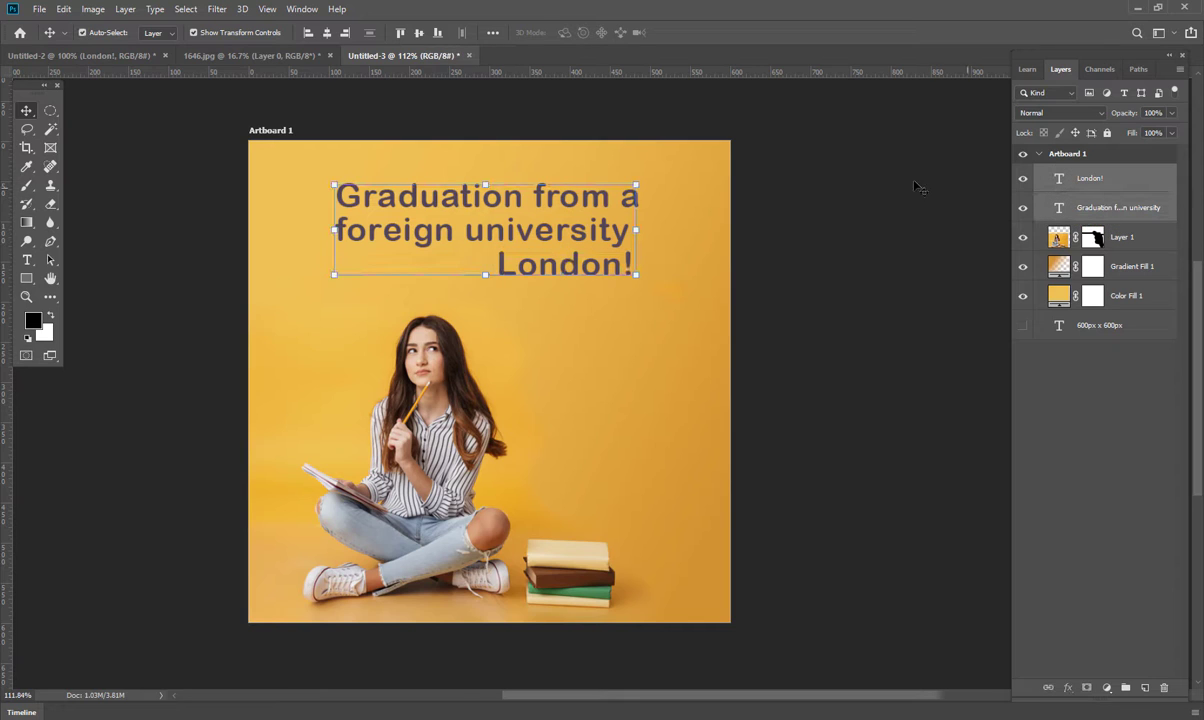
{"action": "left_click", "coordinate": [347, 34]}
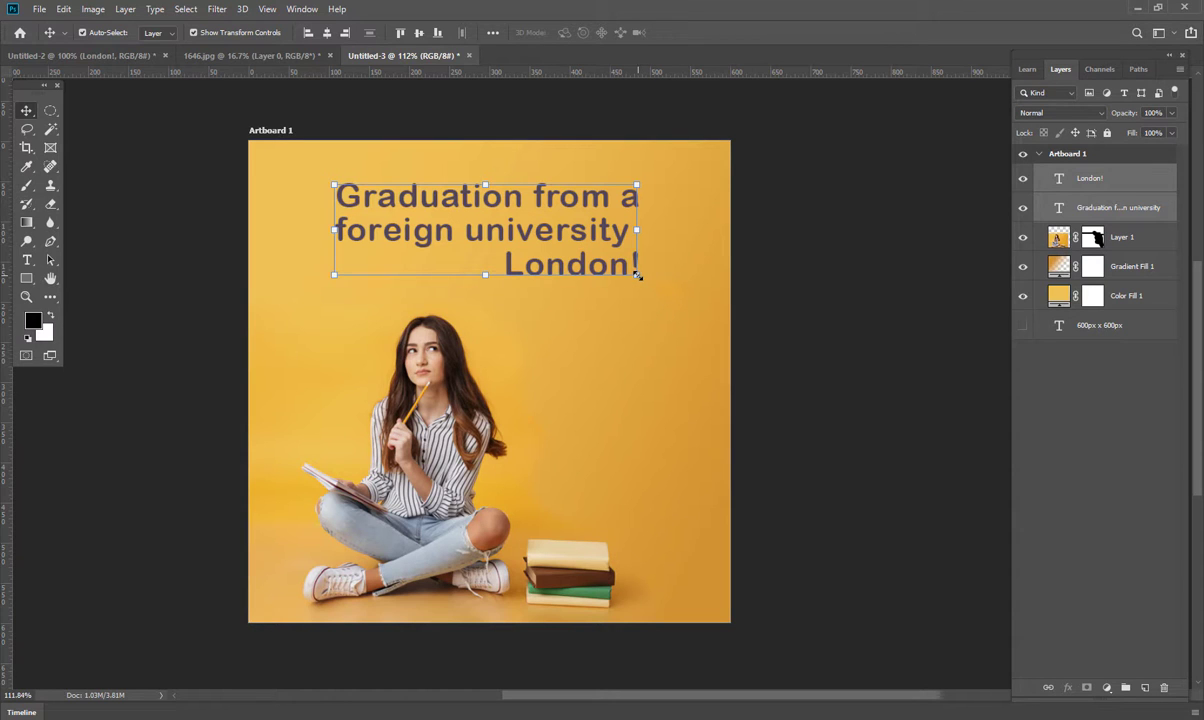
{"action": "left_click_drag", "start_coordinate": [637, 275], "coordinate": [665, 290]}
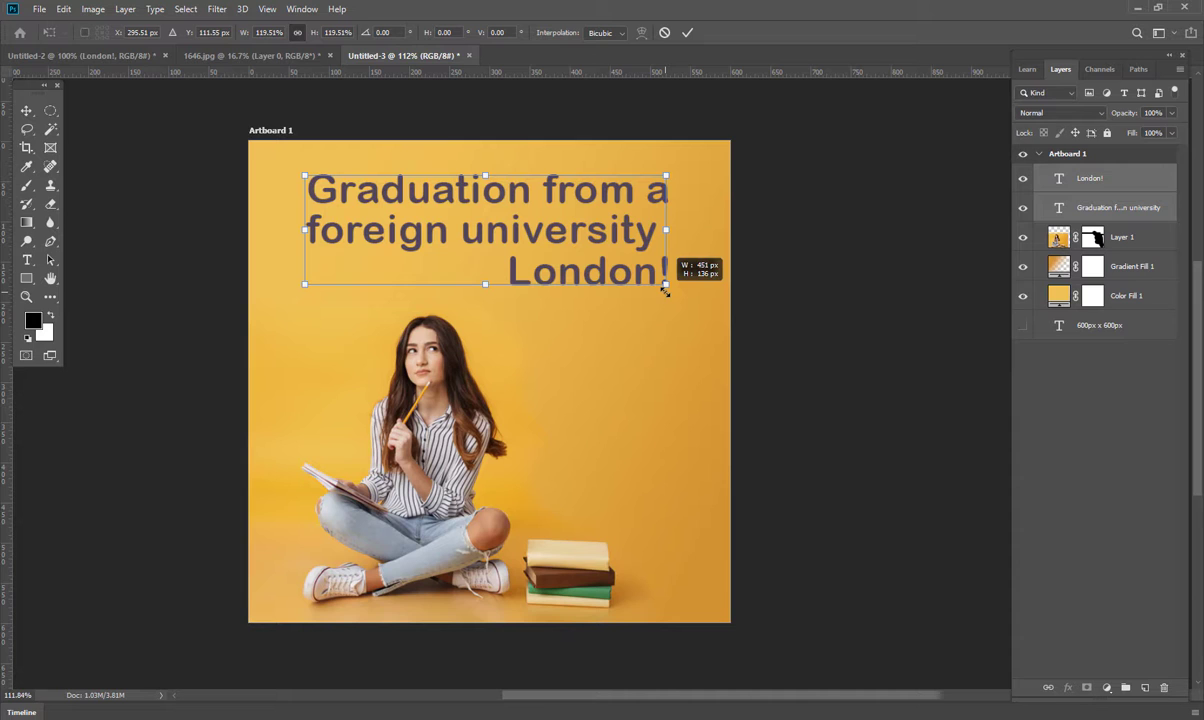
{"action": "mouse_move", "coordinate": [624, 231]}
{"action": "left_mouse_down"}
{"action": "mouse_move", "coordinate": [638, 238]}
{"action": "mouse_move", "coordinate": [609, 240]}
{"action": "mouse_move", "coordinate": [623, 242]}
{"action": "left_mouse_up"}
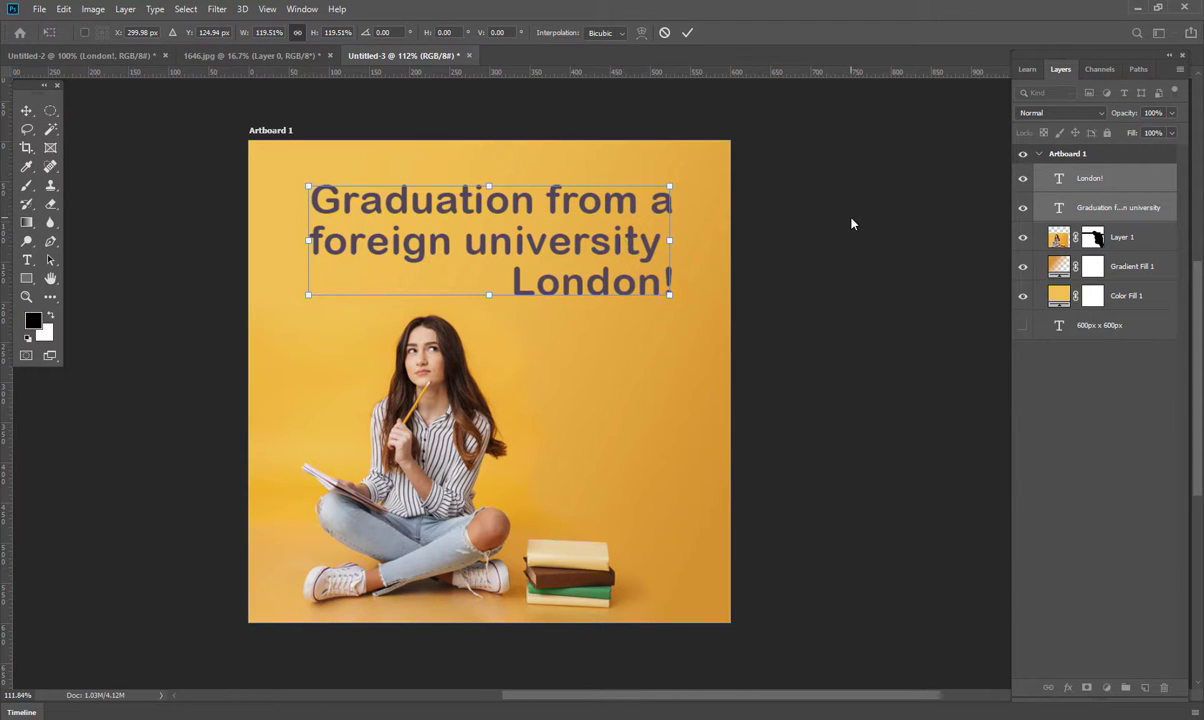
{"action": "key", "text": "Return"}
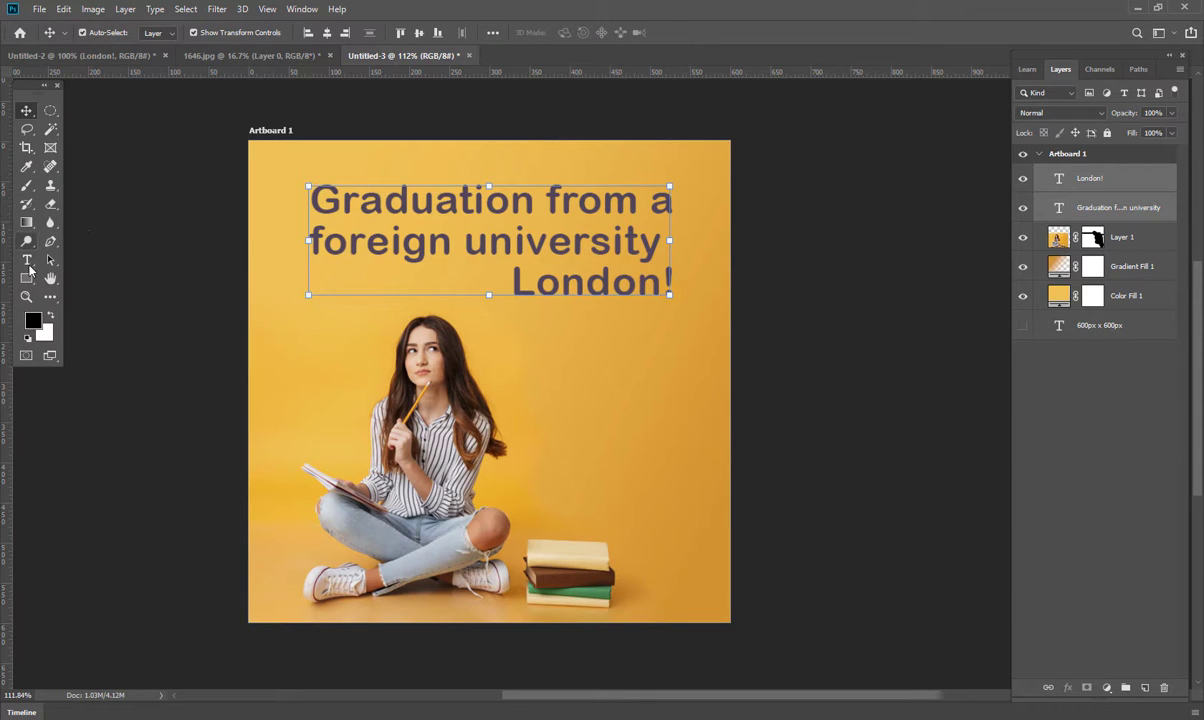
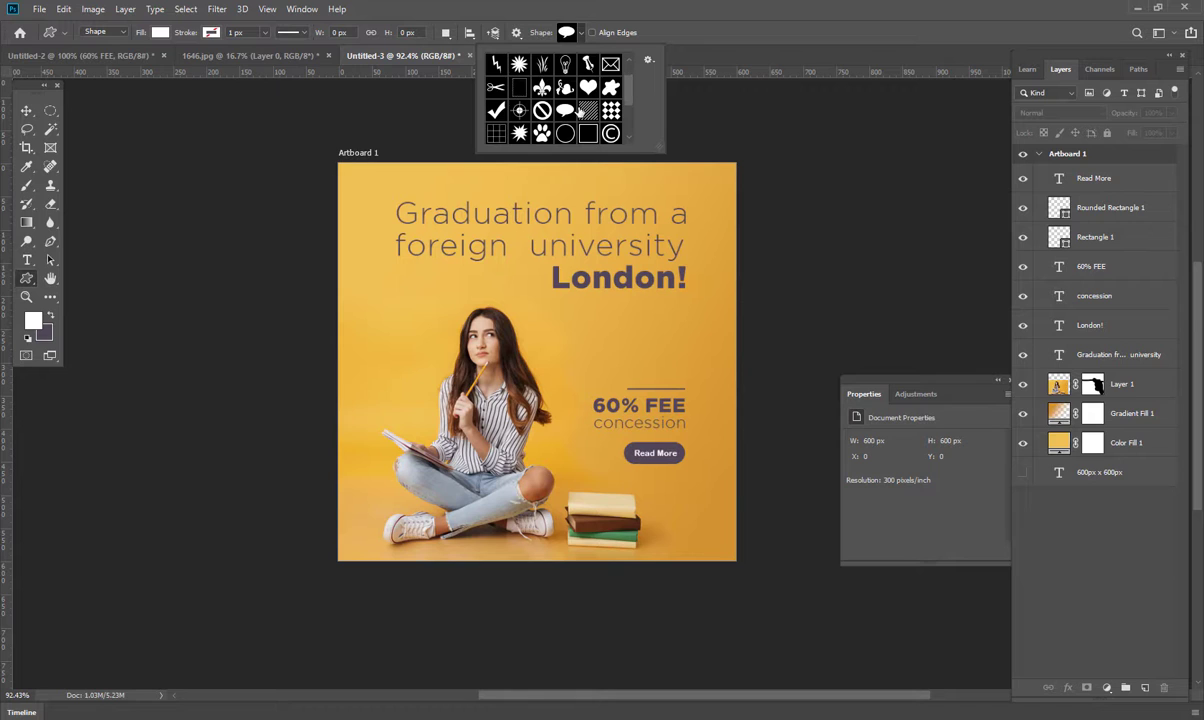
Draw a scalloped thought-bubble custom shape about 48 by 65 px beside the woman's head, and swap the foreground and background colors
{"action": "scroll", "coordinate": [578, 112], "scroll_direction": "down", "scroll_amount": 5}
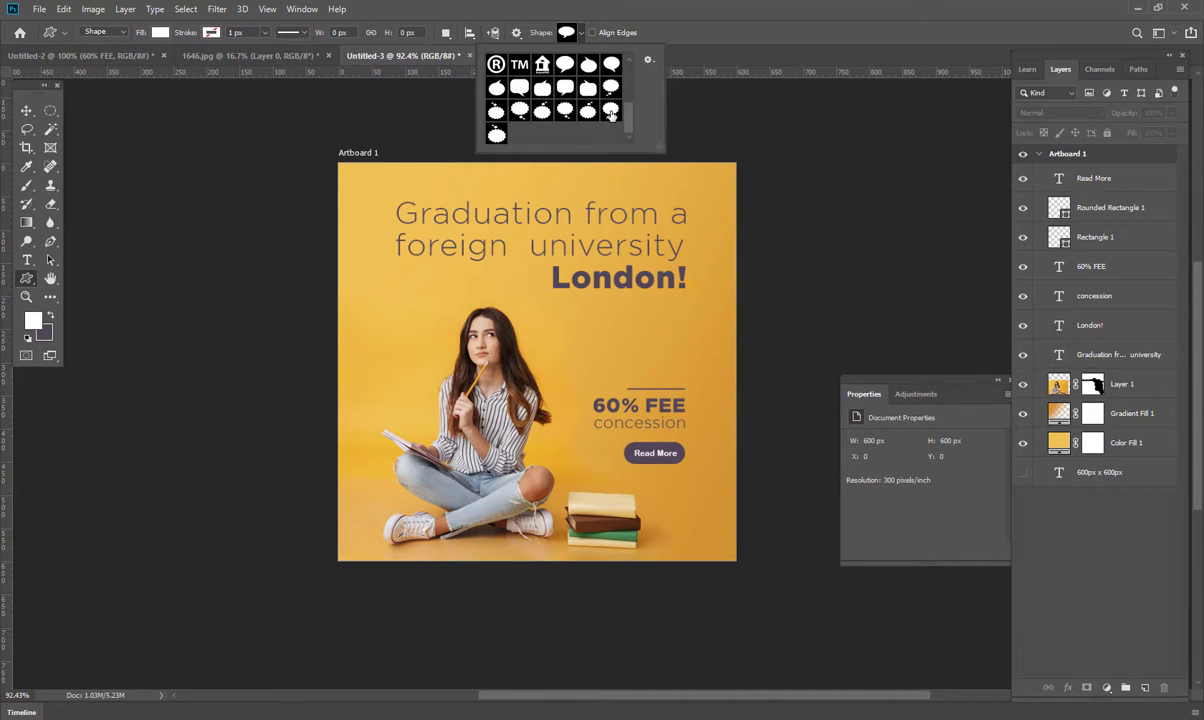
{"action": "left_click", "coordinate": [565, 108]}
{"action": "left_click_drag", "start_coordinate": [538, 312], "coordinate": [559, 347]}
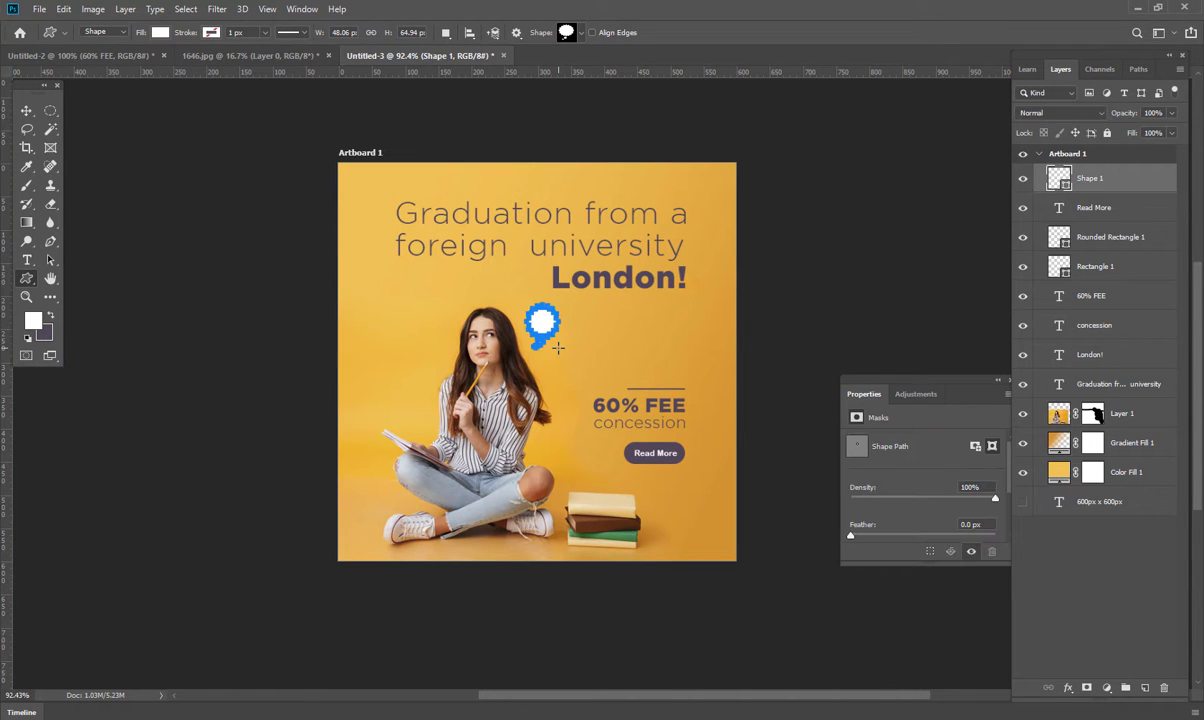
{"action": "left_click", "coordinate": [49, 318]}
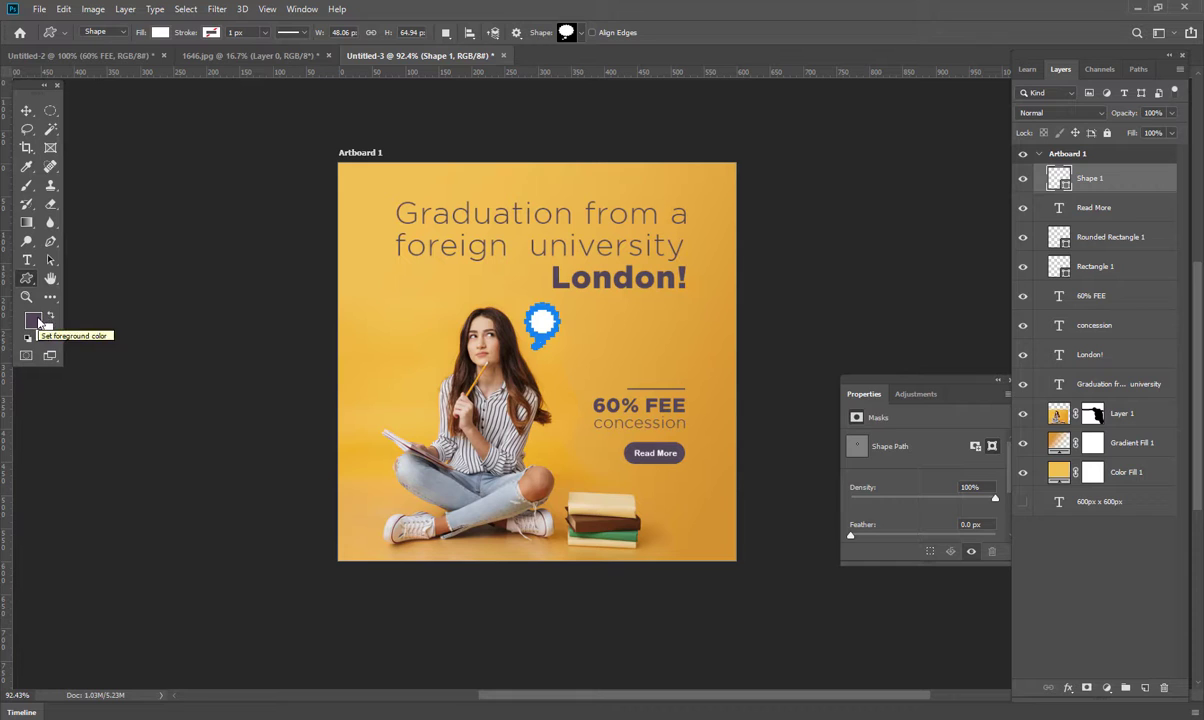
{"action": "left_click", "coordinate": [33, 320]}
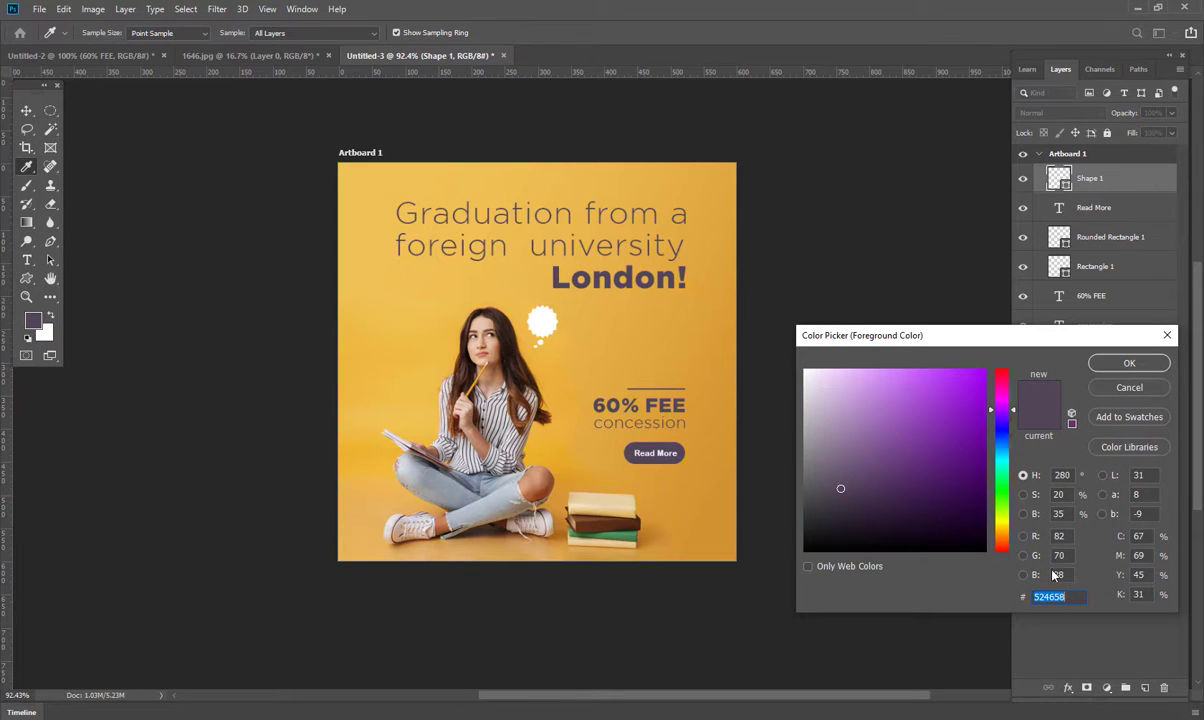
{"action": "left_click", "coordinate": [1130, 386]}
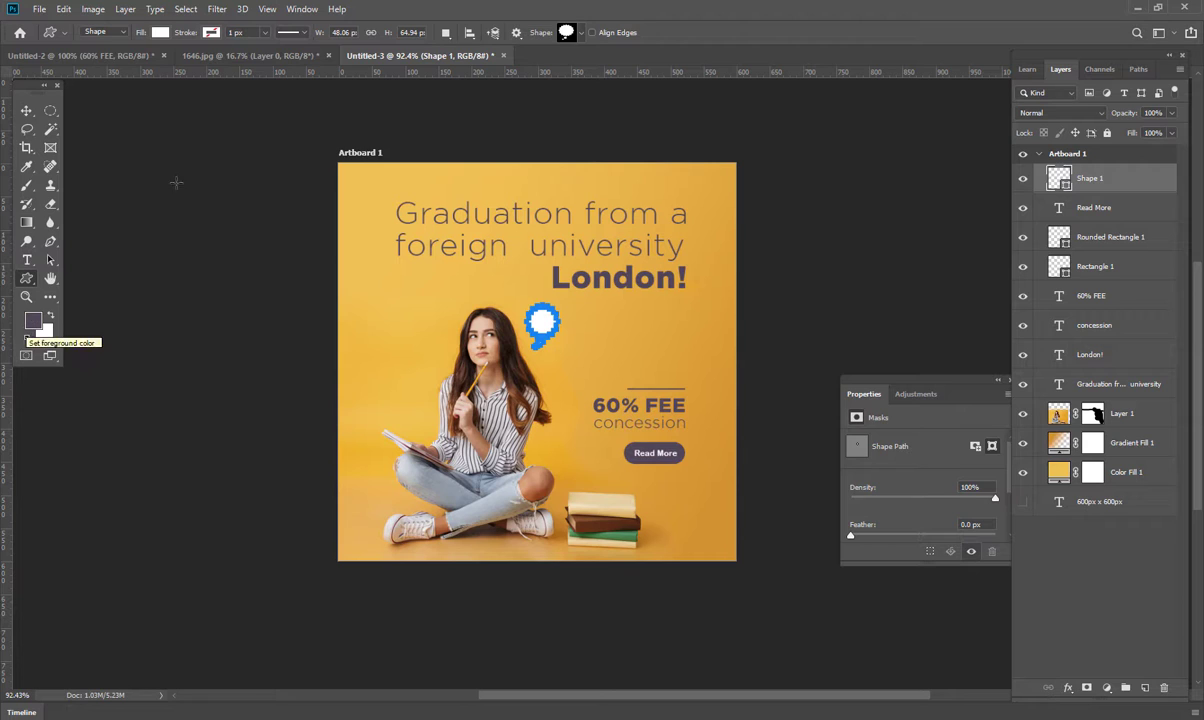
{"action": "left_click", "coordinate": [160, 32]}
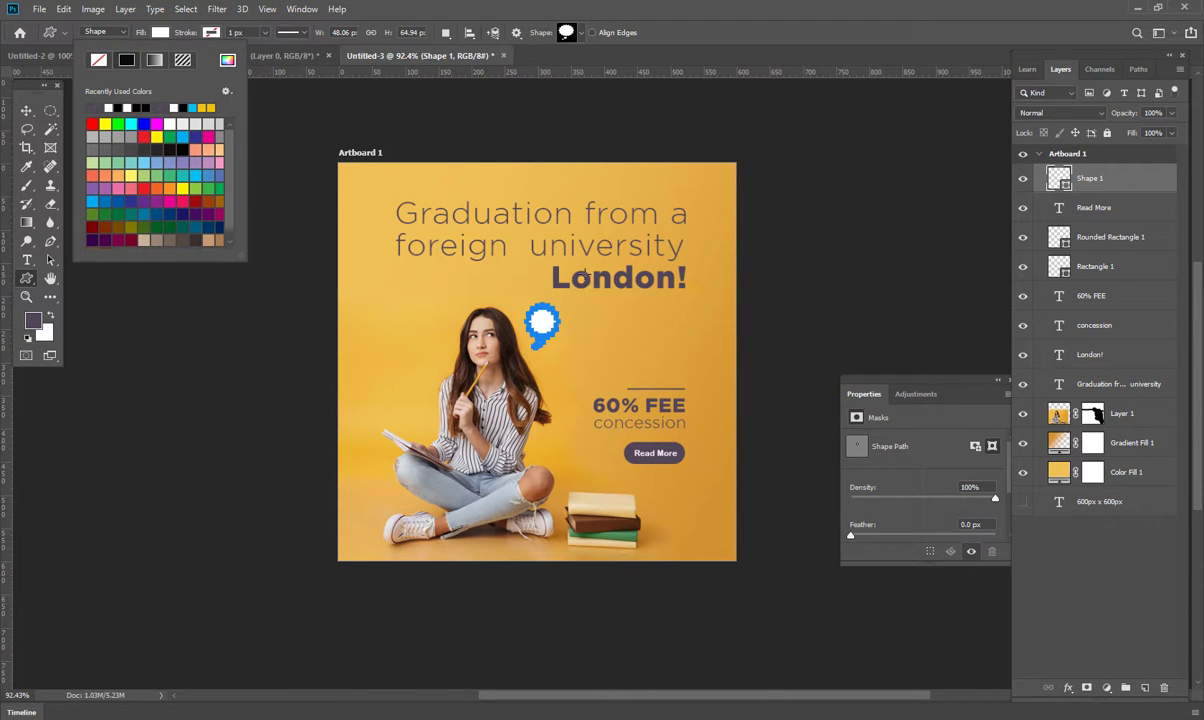
{"action": "left_click", "coordinate": [583, 277]}
{"action": "left_click", "coordinate": [698, 297]}
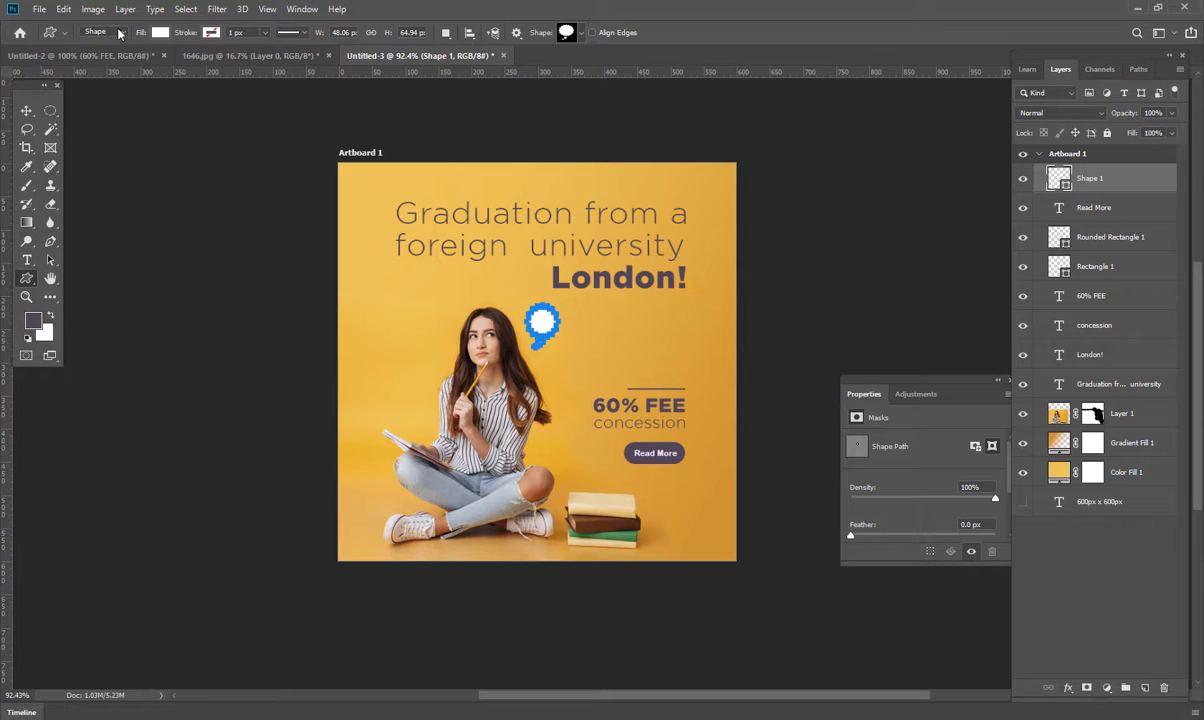
Fill the thought bubble with the dark purple from the recently used colors
{"action": "left_click", "coordinate": [160, 33]}
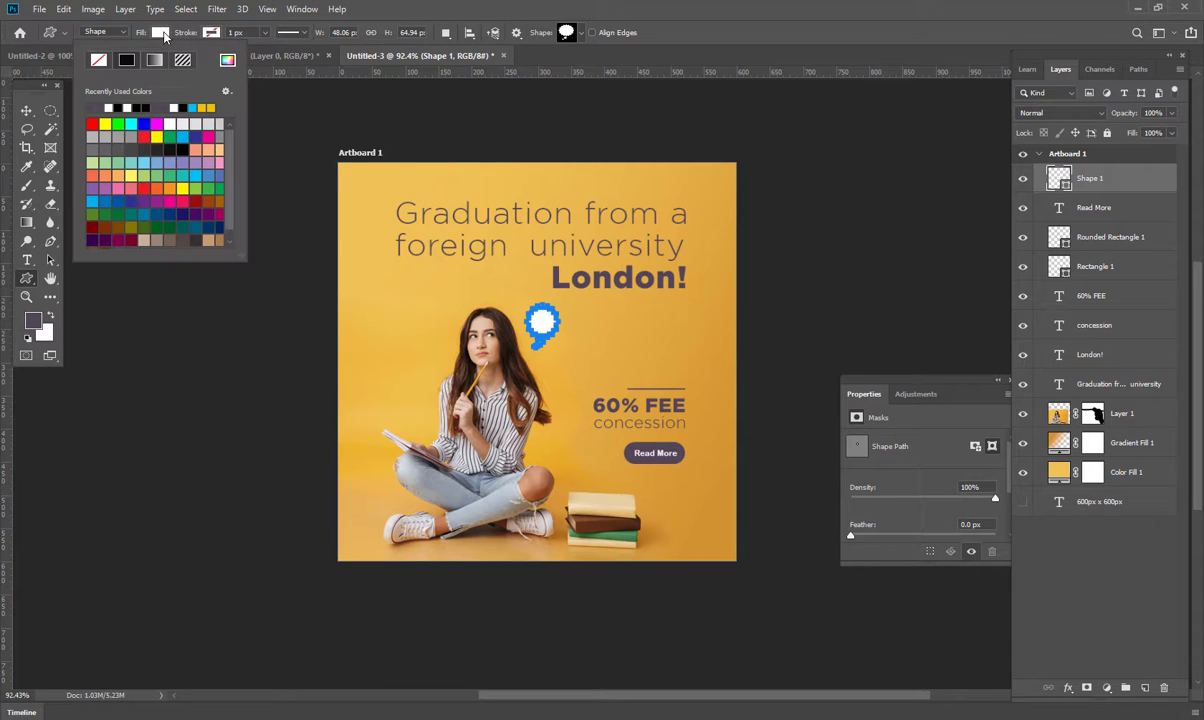
{"action": "left_click", "coordinate": [94, 105]}
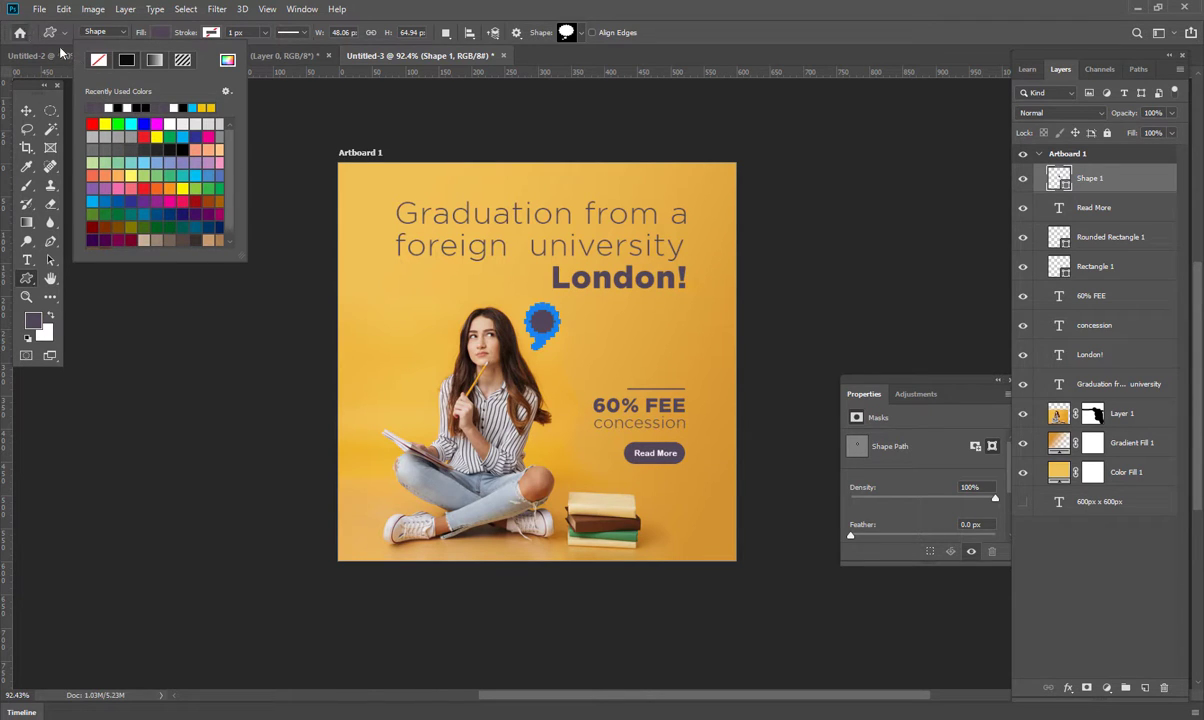
{"action": "left_click", "coordinate": [557, 84]}
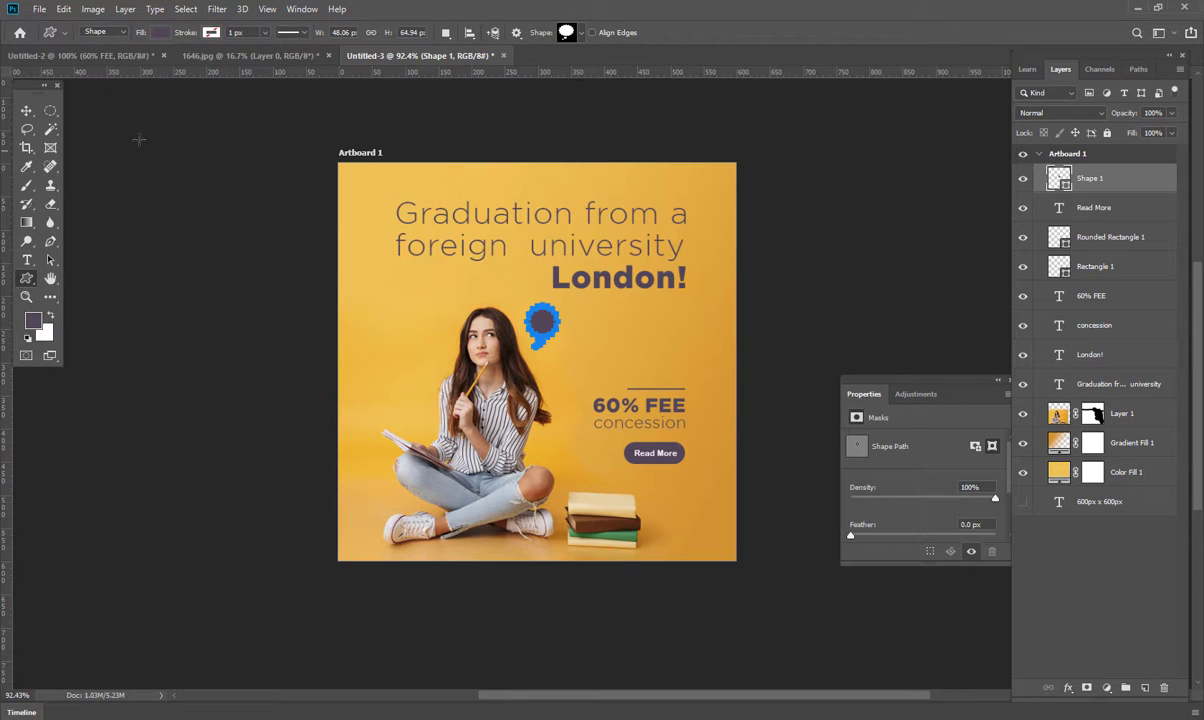
Move the thought bubble just above the woman's head, scaled to about 115% width and 89% height and rotated about 8.5°
{"action": "left_click", "coordinate": [26, 110]}
{"action": "left_click_drag", "start_coordinate": [563, 325], "coordinate": [516, 288]}
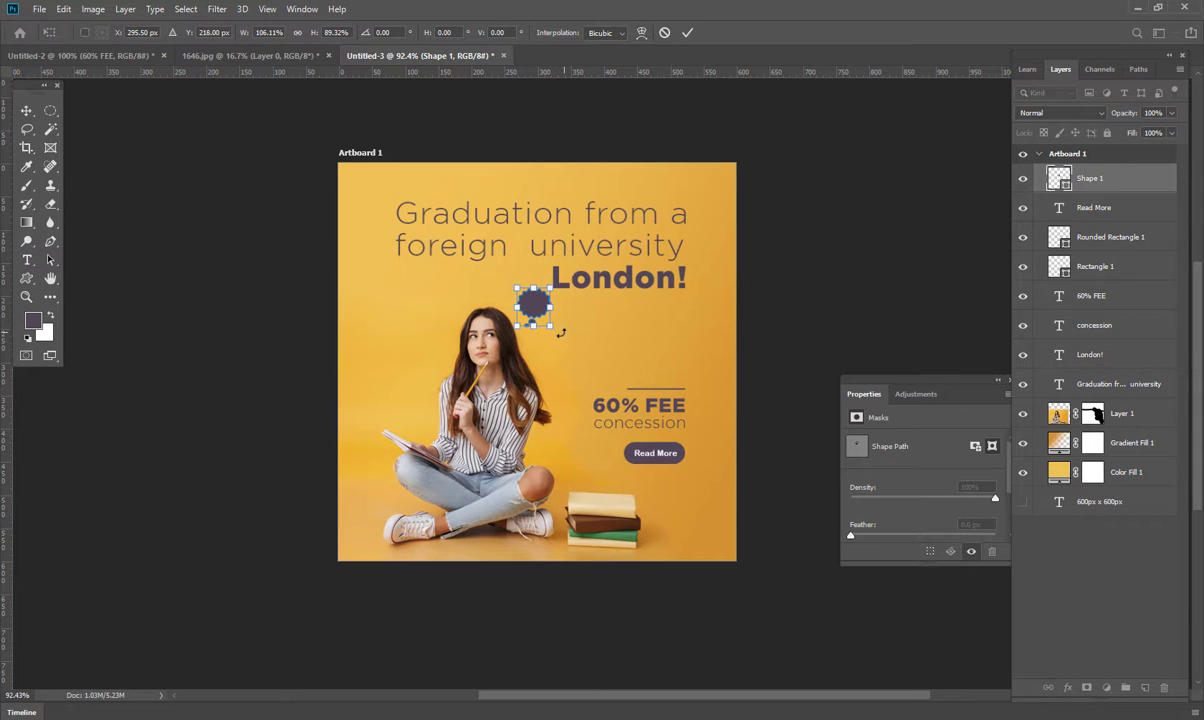
{"action": "left_click_drag", "start_coordinate": [561, 333], "coordinate": [561, 305]}
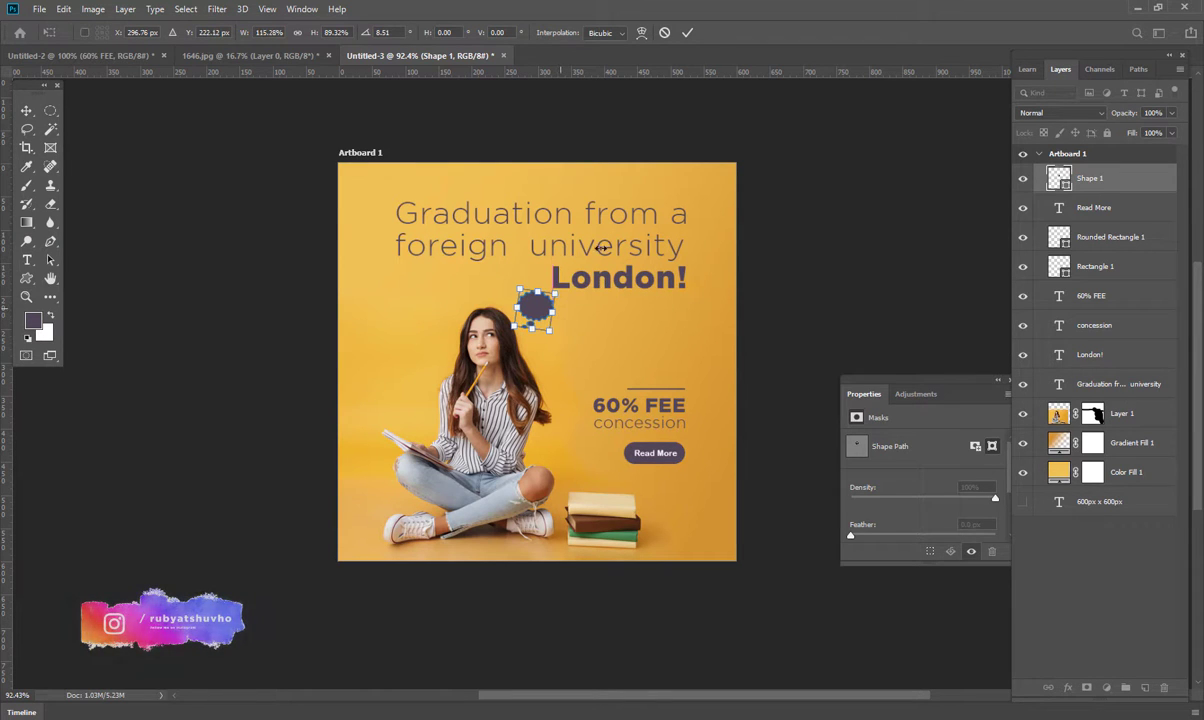
{"action": "left_click", "coordinate": [686, 34]}
{"action": "left_click", "coordinate": [668, 426]}
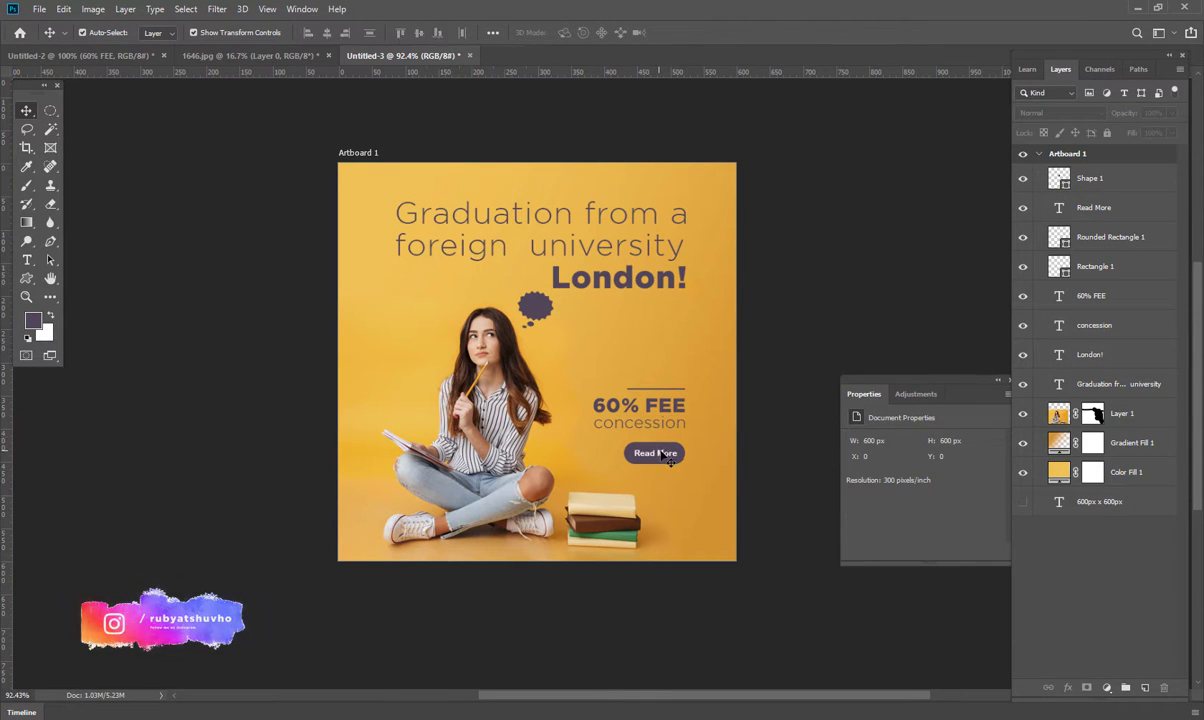
Duplicate the "Read More" text onto the thought bubble and place the copy at the top of the layer stack
{"action": "left_click", "coordinate": [666, 453]}
{"action": "left_click_drag", "start_coordinate": [666, 453], "coordinate": [550, 306]}
{"action": "left_click_drag", "start_coordinate": [1115, 208], "coordinate": [1108, 165]}
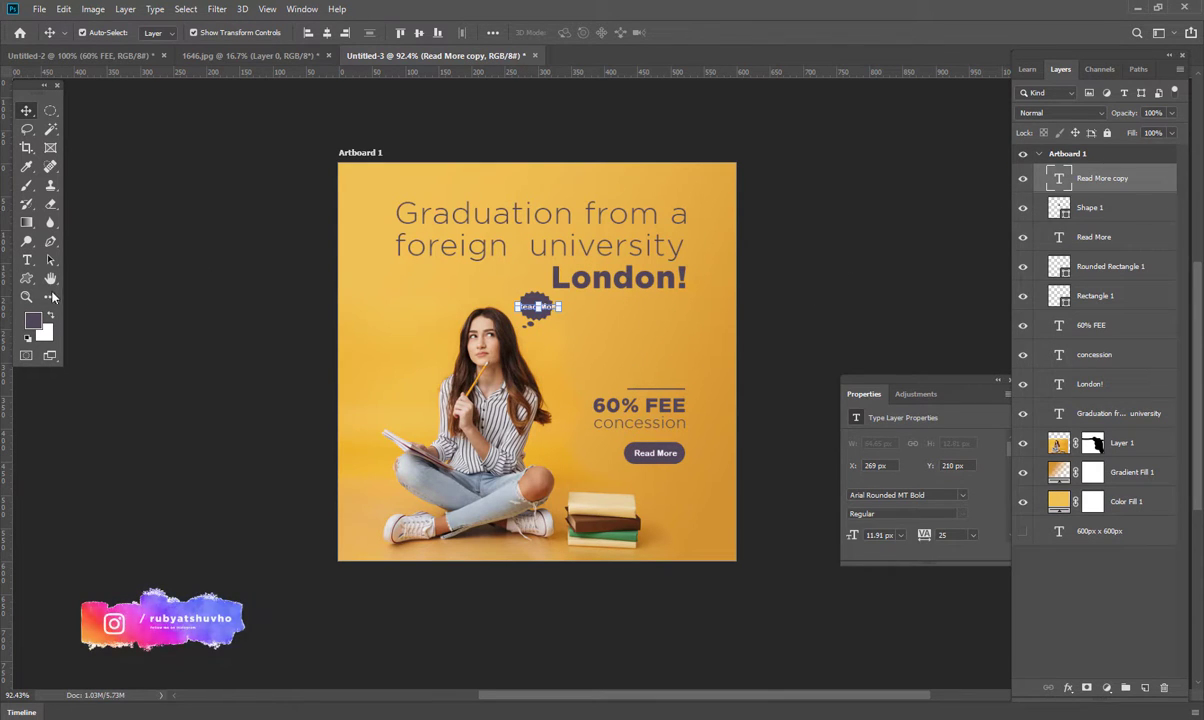
Replace the copied text on the thought bubble with "LONDON"
{"action": "left_click", "coordinate": [27, 260]}
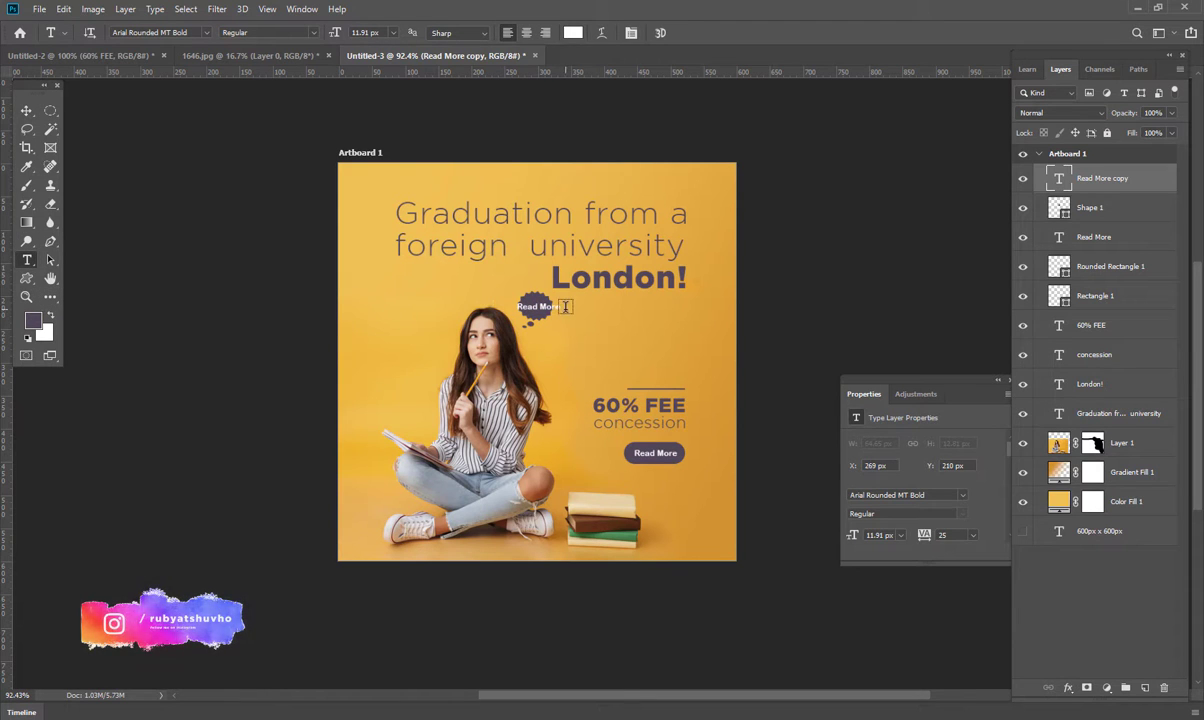
{"action": "left_click_drag", "start_coordinate": [565, 306], "coordinate": [501, 303]}
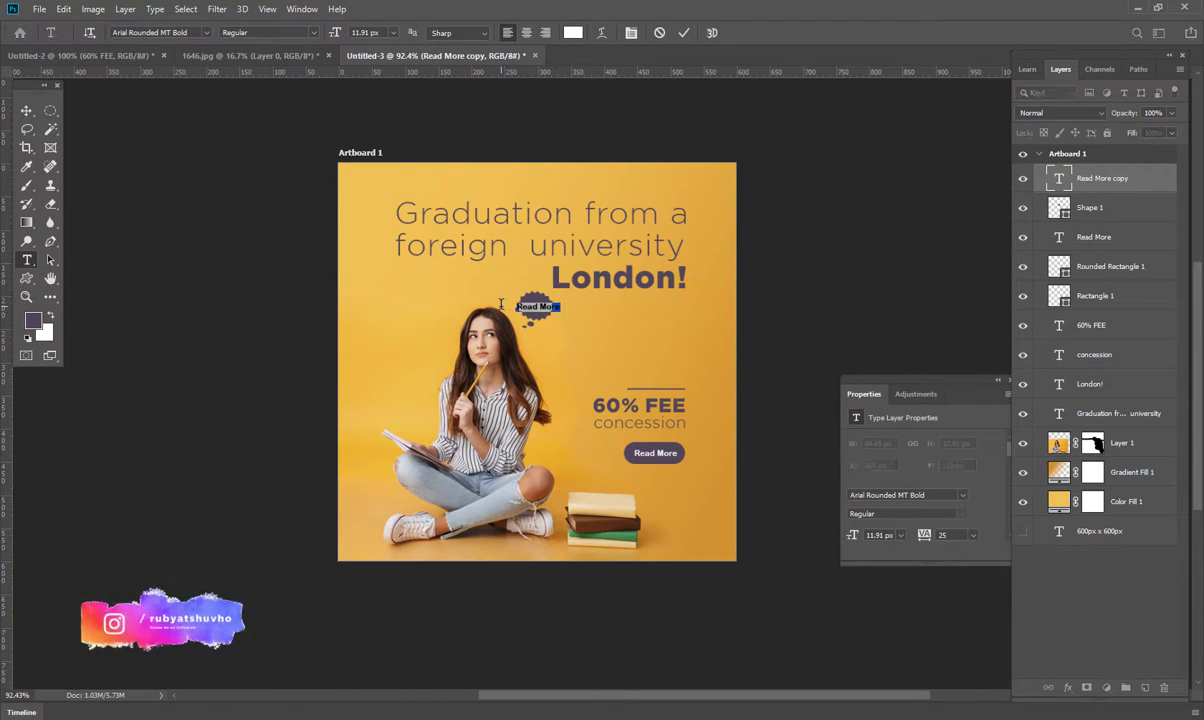
{"action": "type", "text": "How"}
{"action": "type", "text": "DON"}
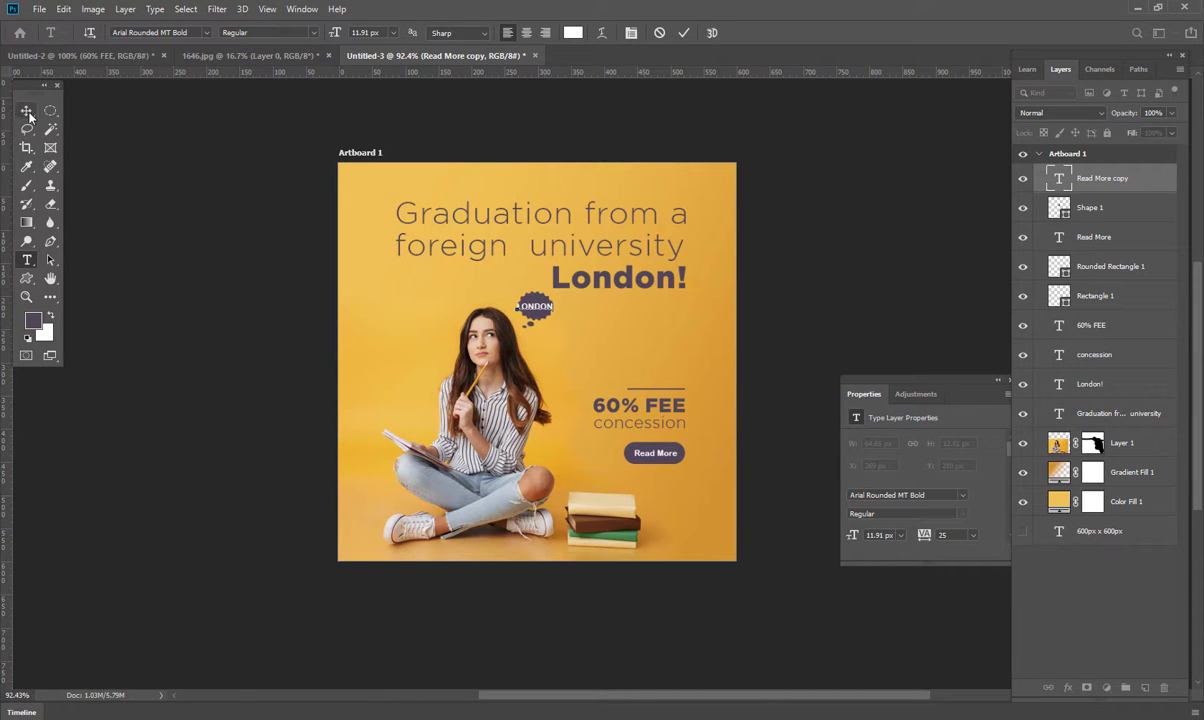
{"action": "left_click", "coordinate": [27, 111]}
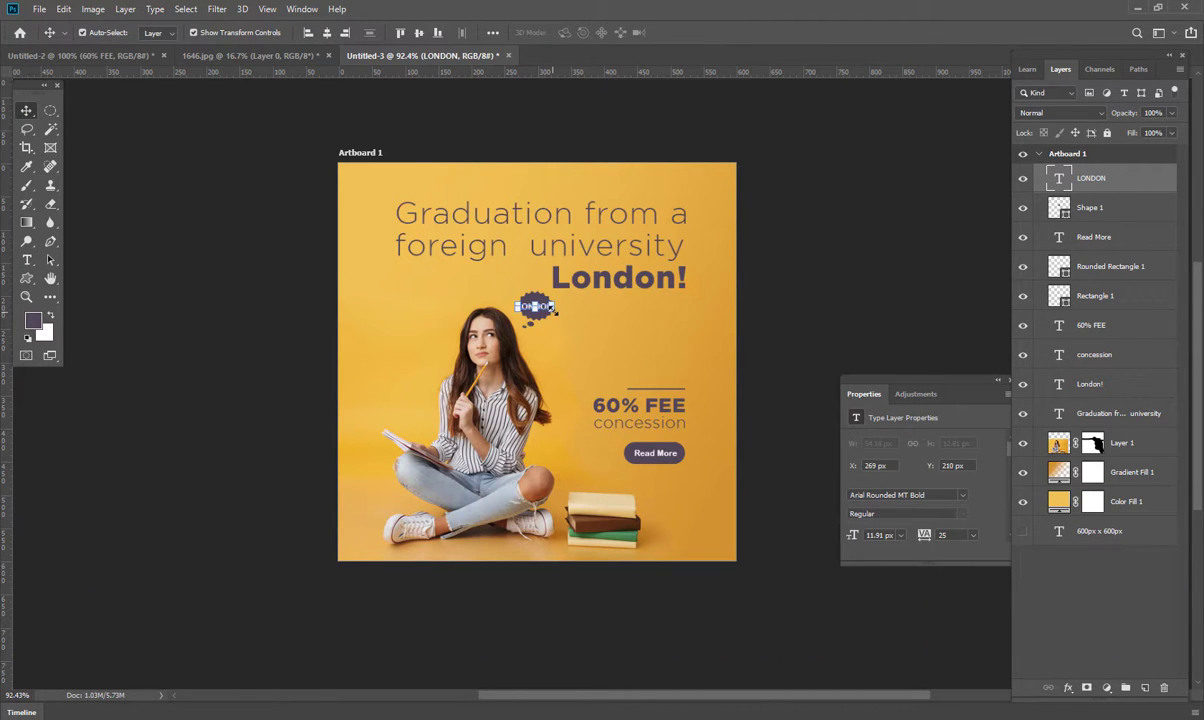
Scale the "LONDON" text to 77.77% so it fits inside the thought bubble
{"action": "scroll", "coordinate": [521, 293], "scroll_direction": "up", "scroll_amount": 3, "text": "alt"}
{"action": "key", "text": "ctrl+t"}
{"action": "left_click_drag", "start_coordinate": [553, 313], "coordinate": [545, 309]}
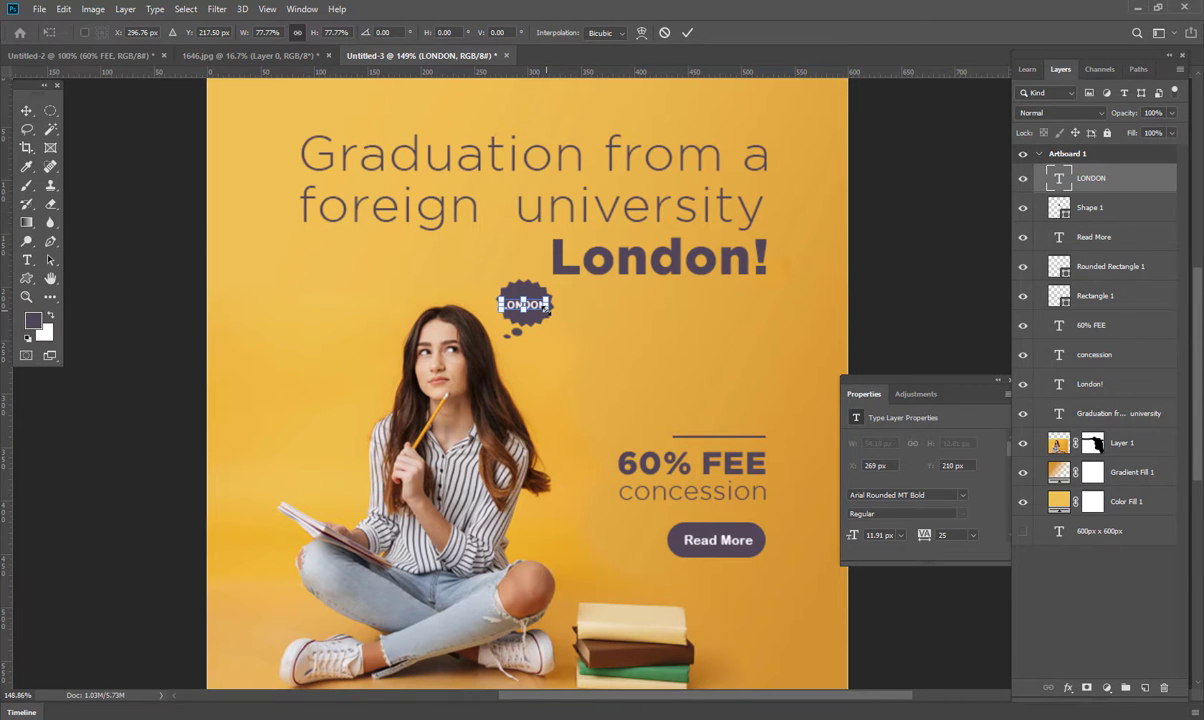
{"action": "left_click", "coordinate": [688, 33]}
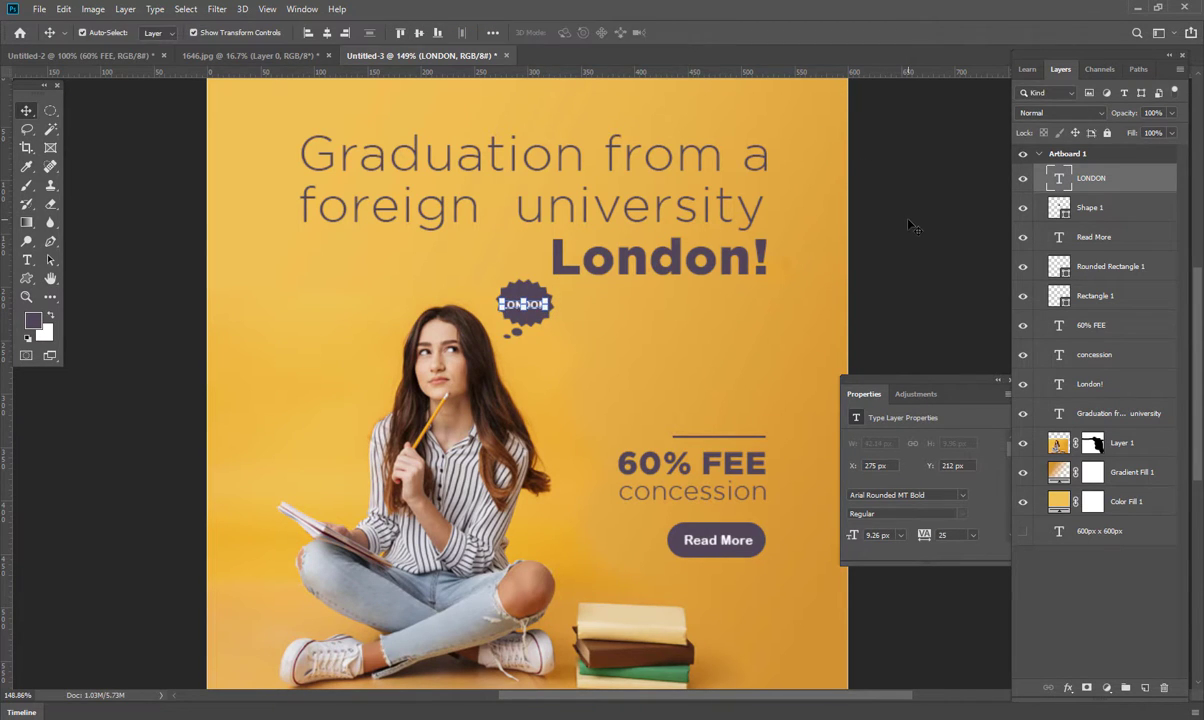
Nudge the thought bubble shape and its "LONDON" text together a few pixels up and to the left
{"action": "left_click", "coordinate": [853, 205]}
{"action": "scroll", "coordinate": [899, 257], "scroll_direction": "down", "scroll_amount": 3}
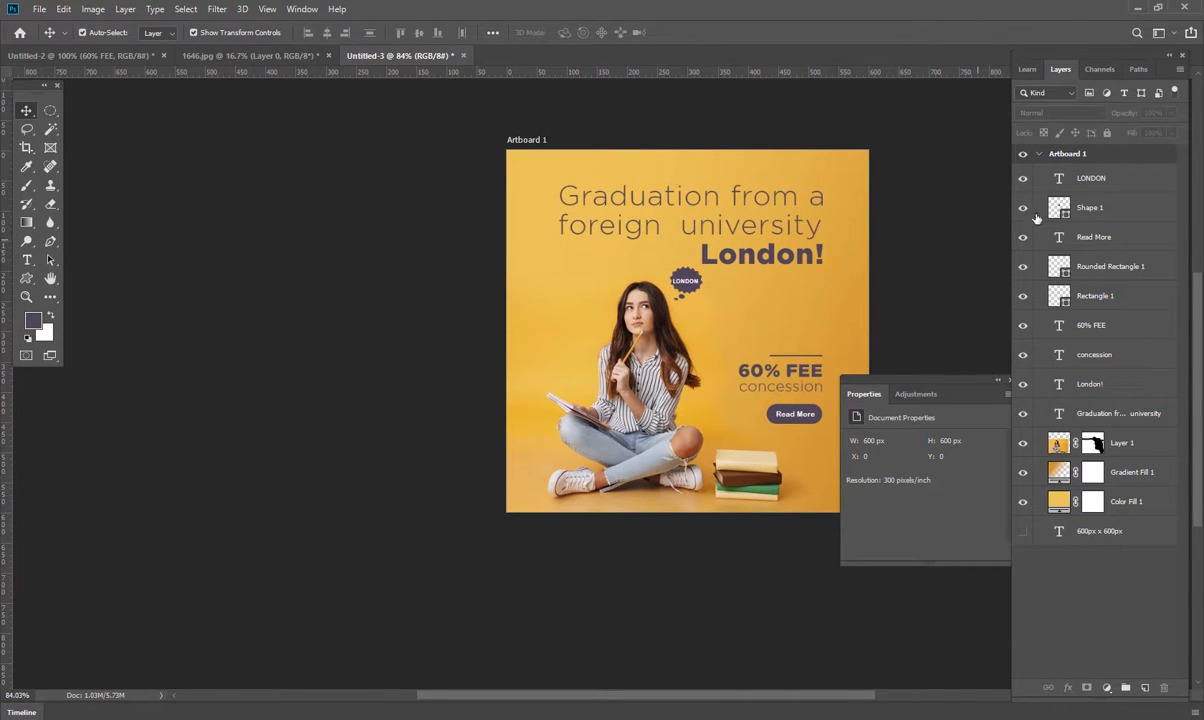
{"action": "left_click", "coordinate": [1100, 207]}
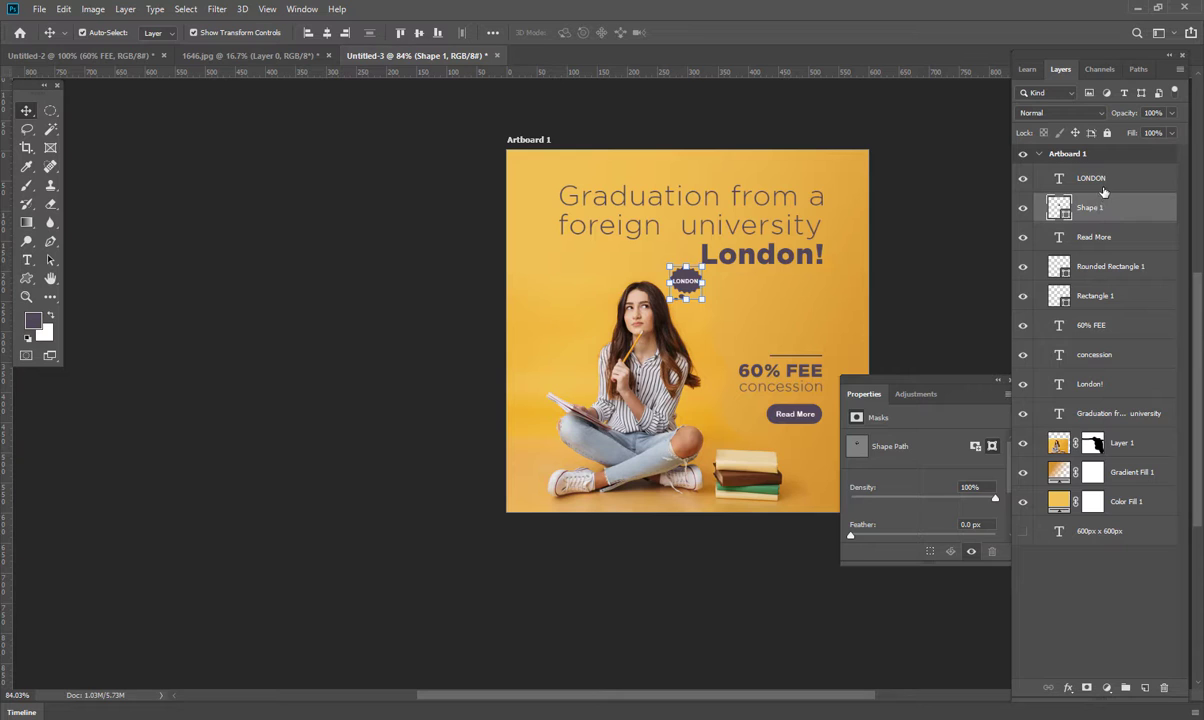
{"action": "left_click", "coordinate": [1103, 181], "text": "shift"}
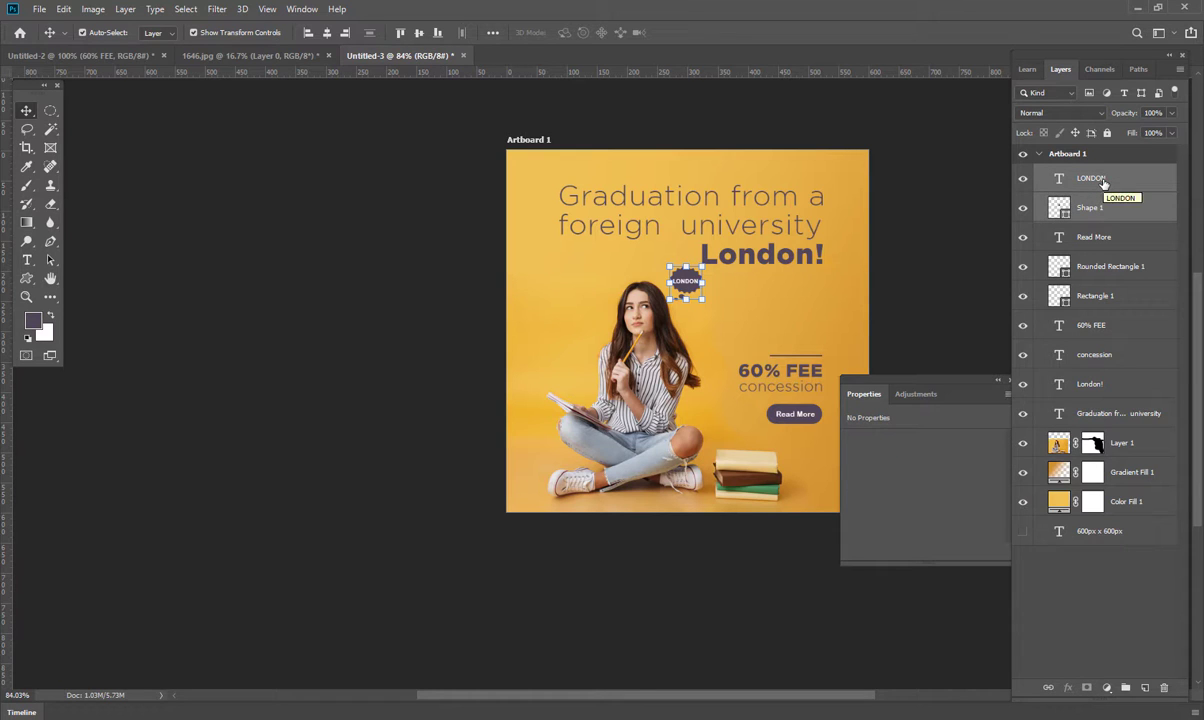
{"action": "key", "text": "Up"}
{"action": "key", "text": "Up"}
{"action": "key", "text": "Up"}
{"action": "key", "text": "Left"}
{"action": "key", "text": "Left"}
{"action": "key", "text": "Left"}
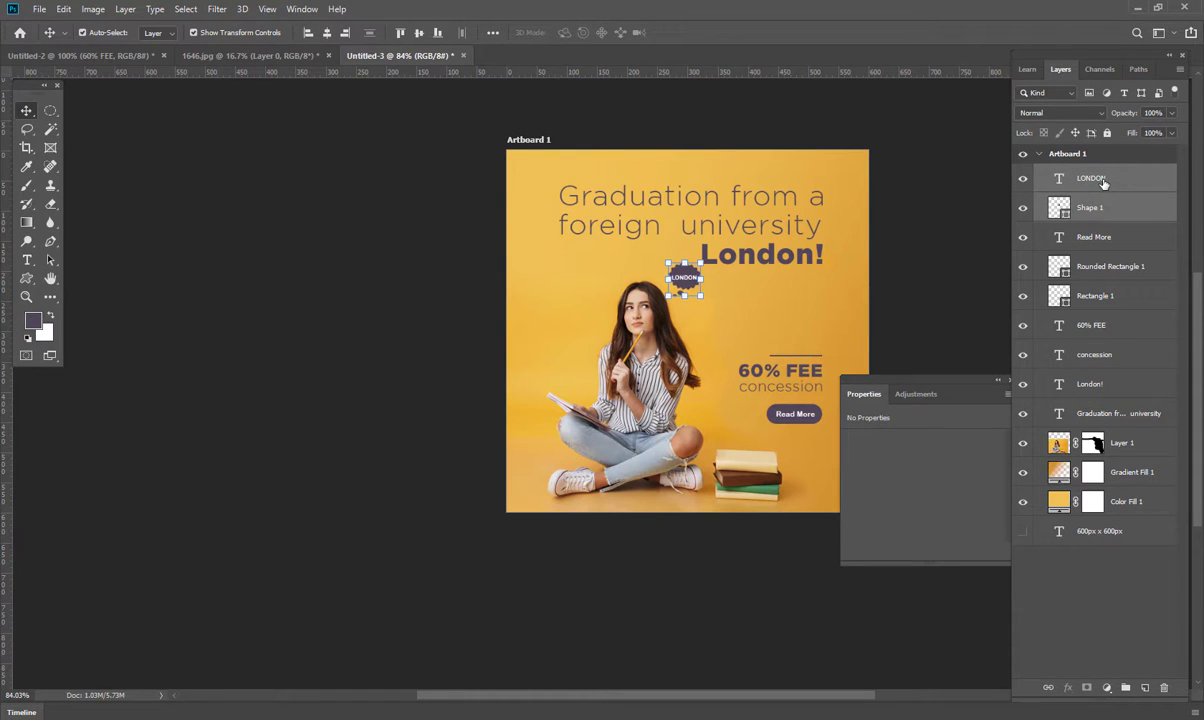
{"action": "key", "text": "Up"}
{"action": "left_click", "coordinate": [951, 188]}
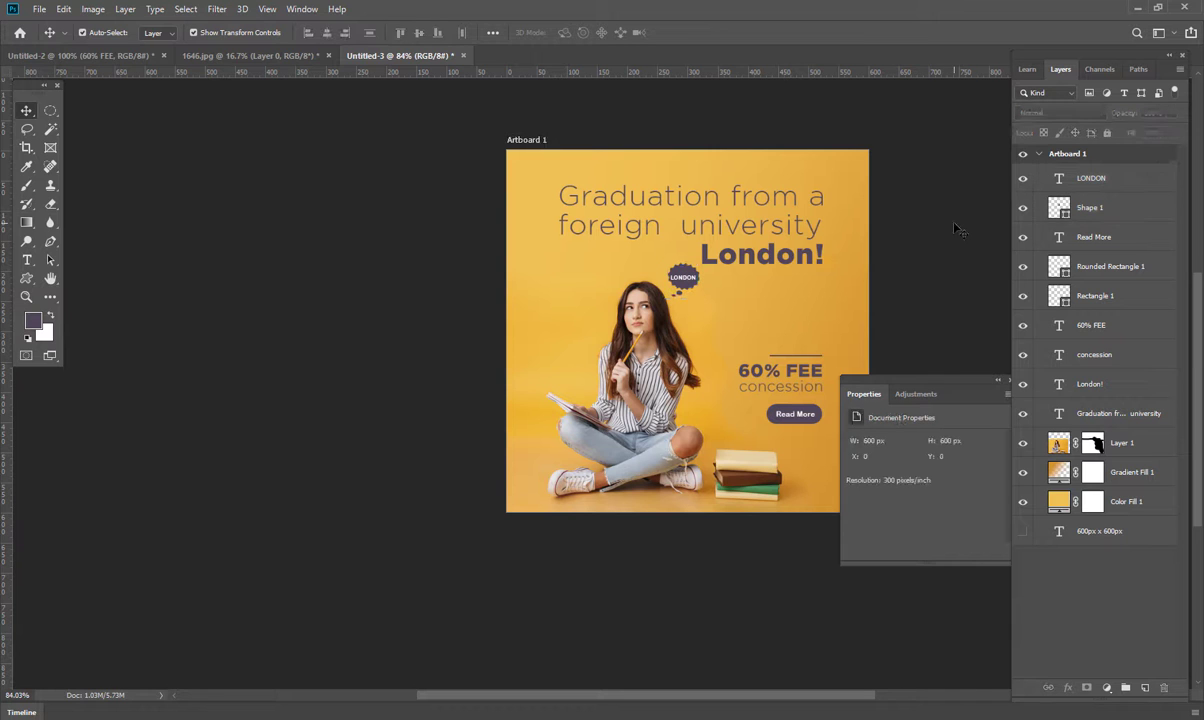
Group the Layer 1, Gradient Fill 1 and Color Fill 1 background layers
{"action": "scroll", "coordinate": [957, 229], "scroll_direction": "down", "scroll_amount": 1}
{"action": "left_click_drag", "start_coordinate": [954, 226], "coordinate": [840, 258]}
{"action": "scroll", "coordinate": [762, 258], "scroll_direction": "up", "scroll_amount": 4}
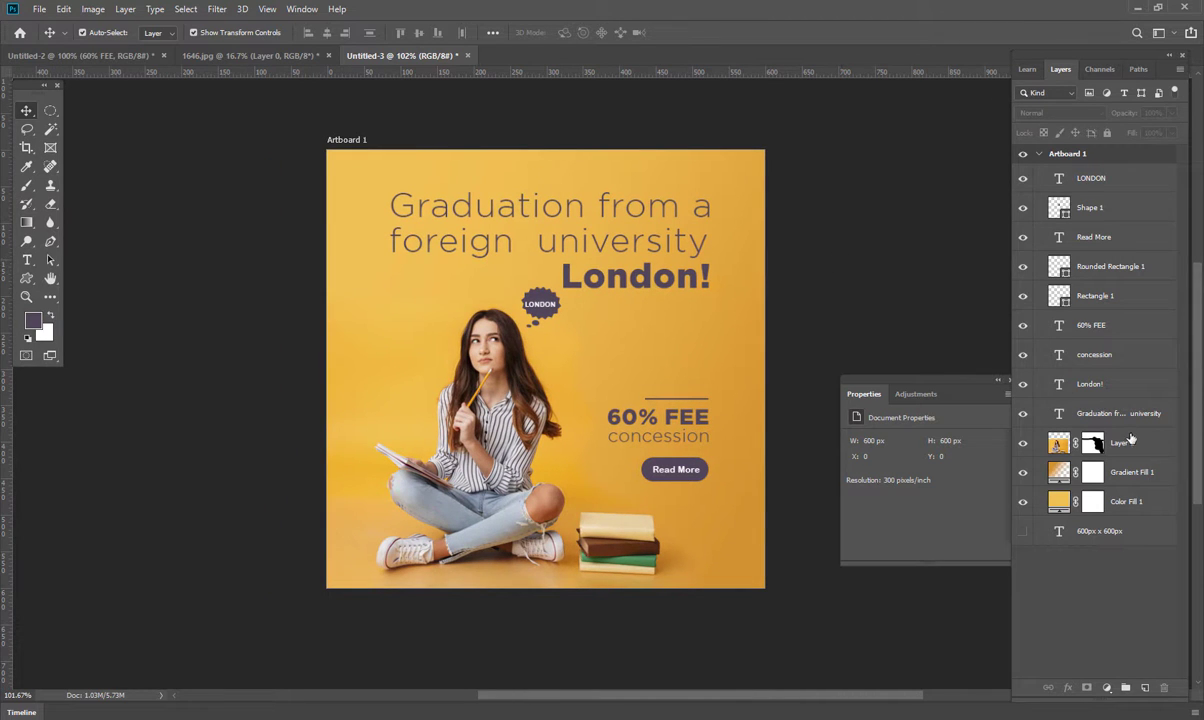
{"action": "left_click", "coordinate": [1135, 442]}
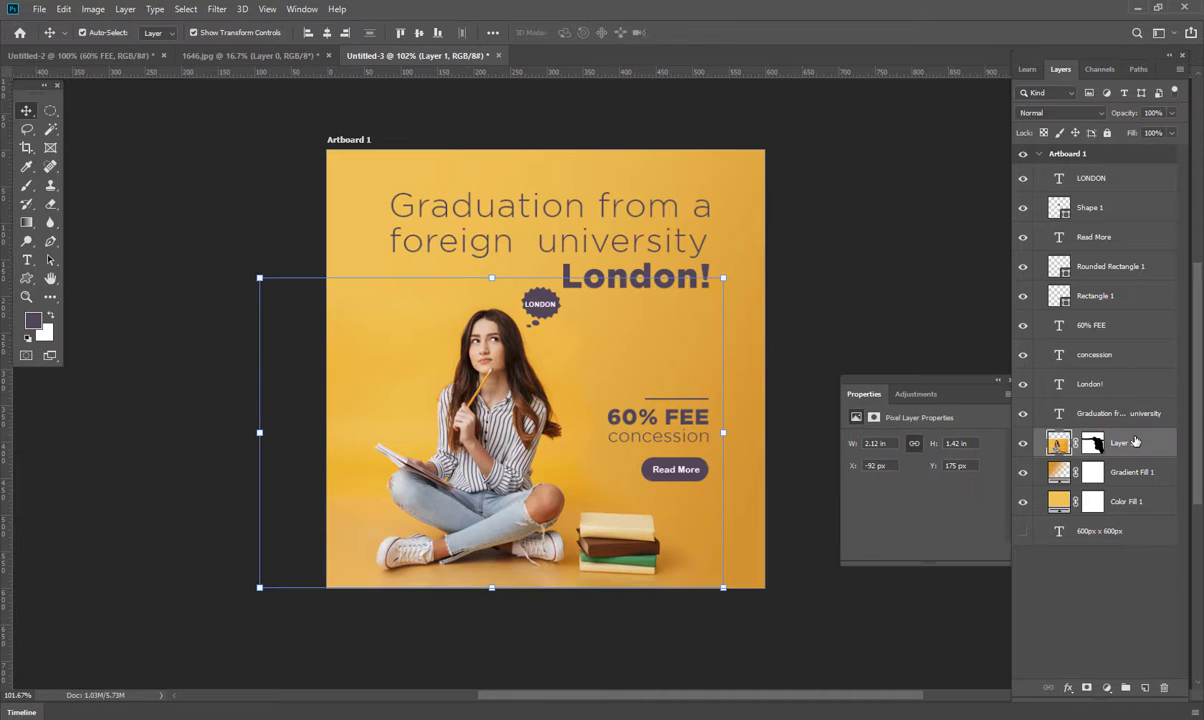
{"action": "left_click", "coordinate": [1136, 503], "text": "shift"}
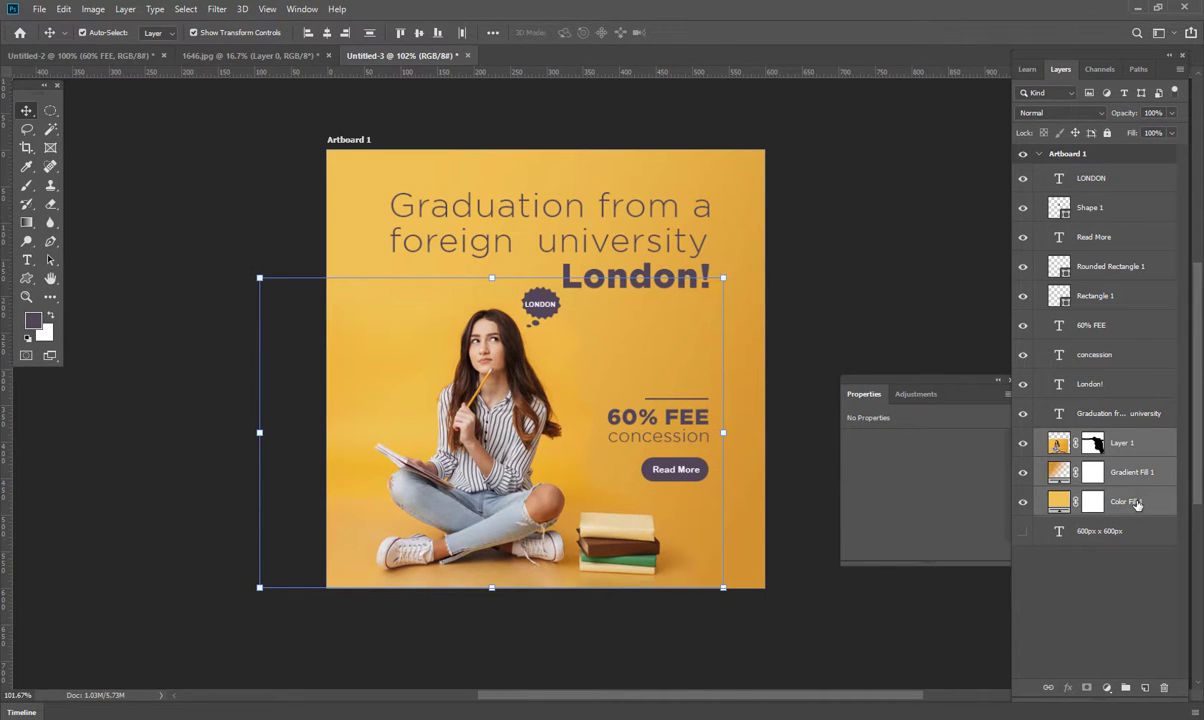
{"action": "key", "text": "ctrl+g"}
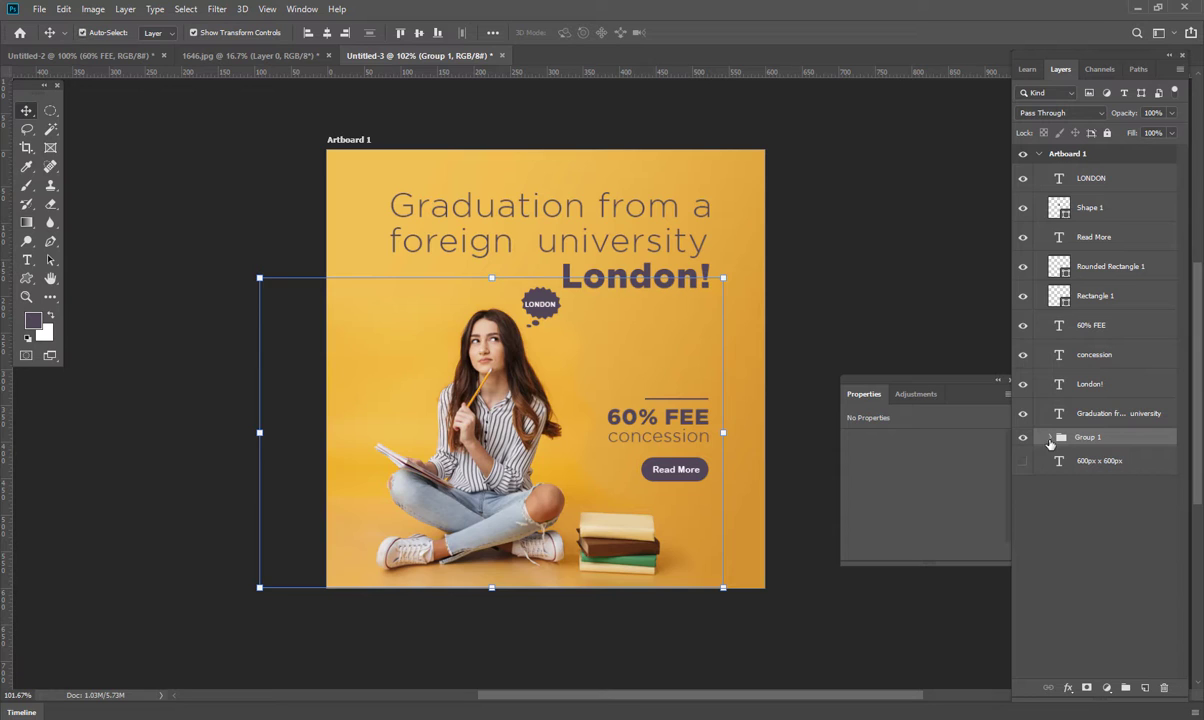
{"action": "left_click", "coordinate": [975, 275]}
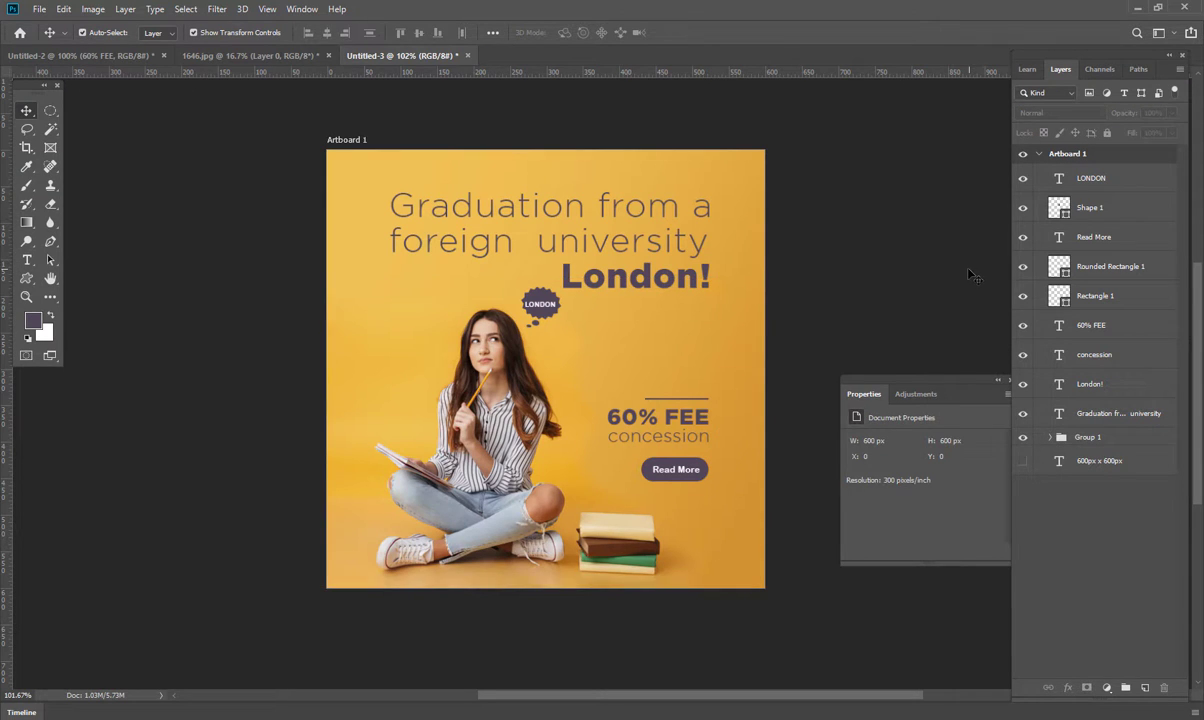
{"action": "left_click", "coordinate": [92, 9]}
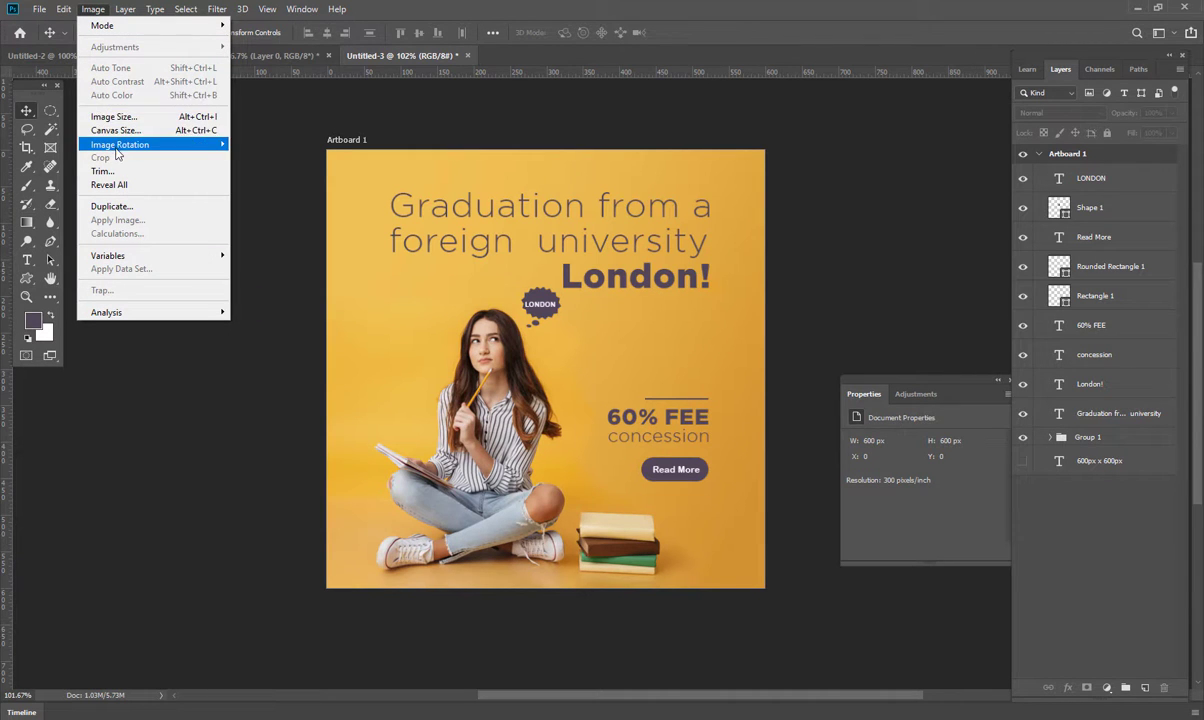
{"action": "mouse_move", "coordinate": [64, 10]}
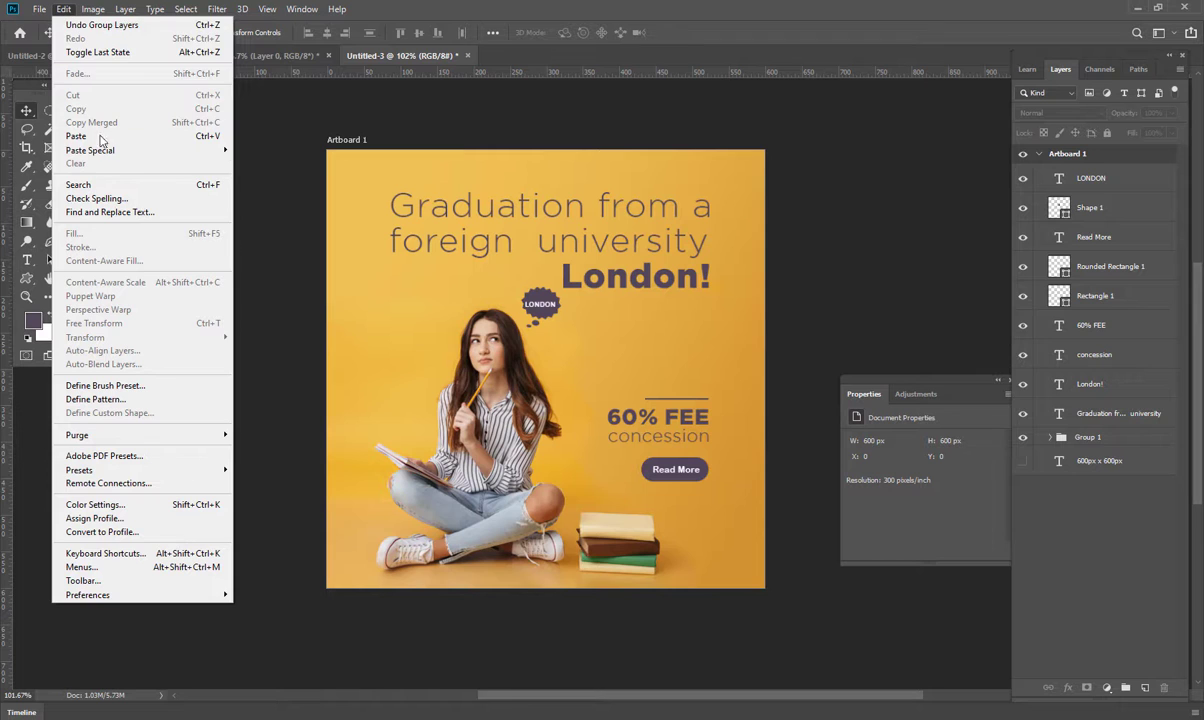
{"action": "mouse_move", "coordinate": [118, 10]}
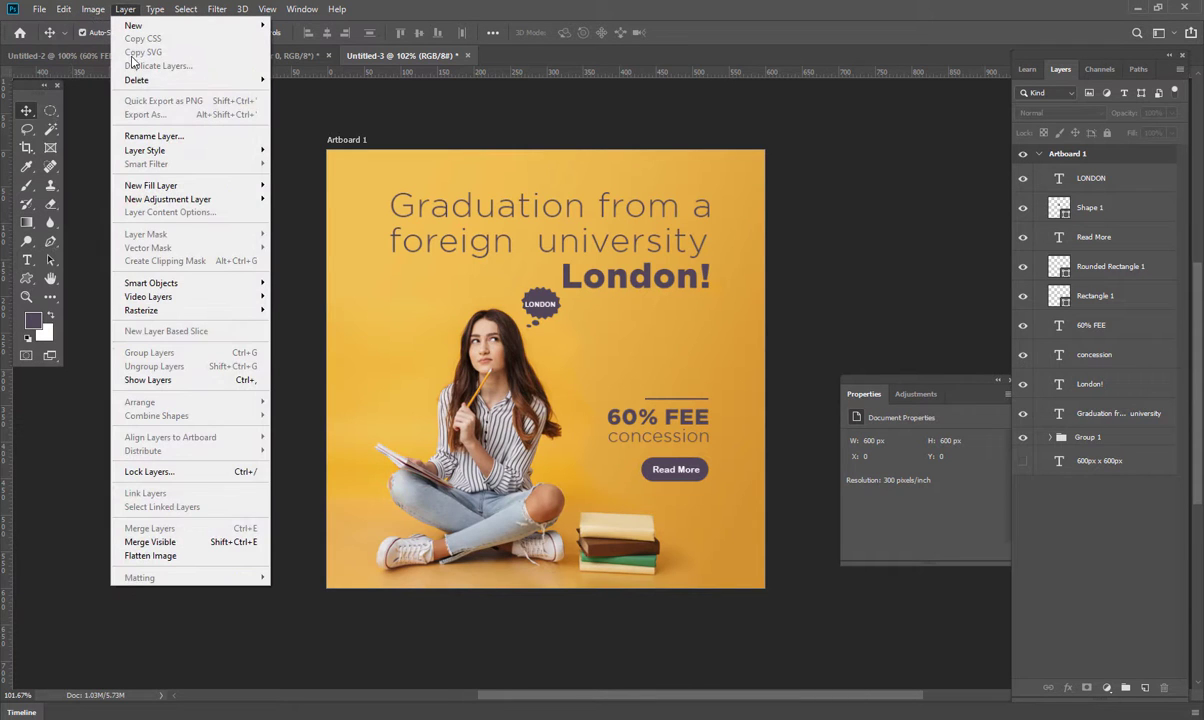
{"action": "mouse_move", "coordinate": [159, 12]}
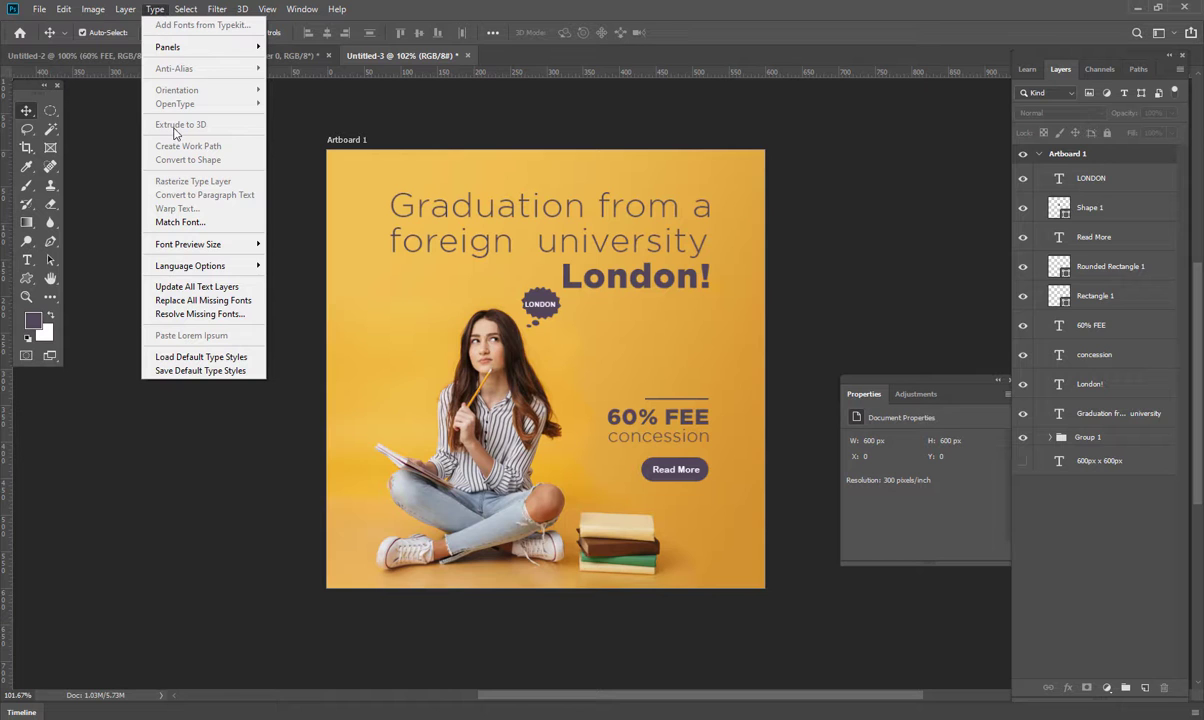
{"action": "left_click", "coordinate": [60, 9]}
{"action": "left_click", "coordinate": [128, 9]}
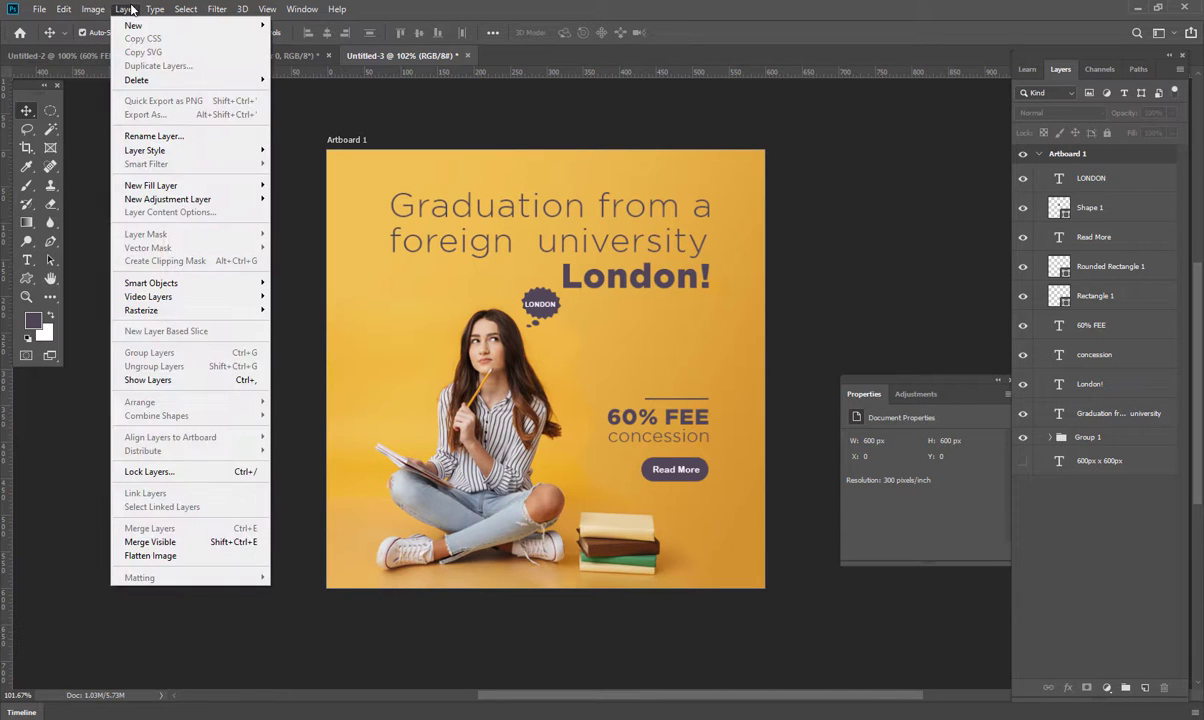
{"action": "mouse_move", "coordinate": [45, 9]}
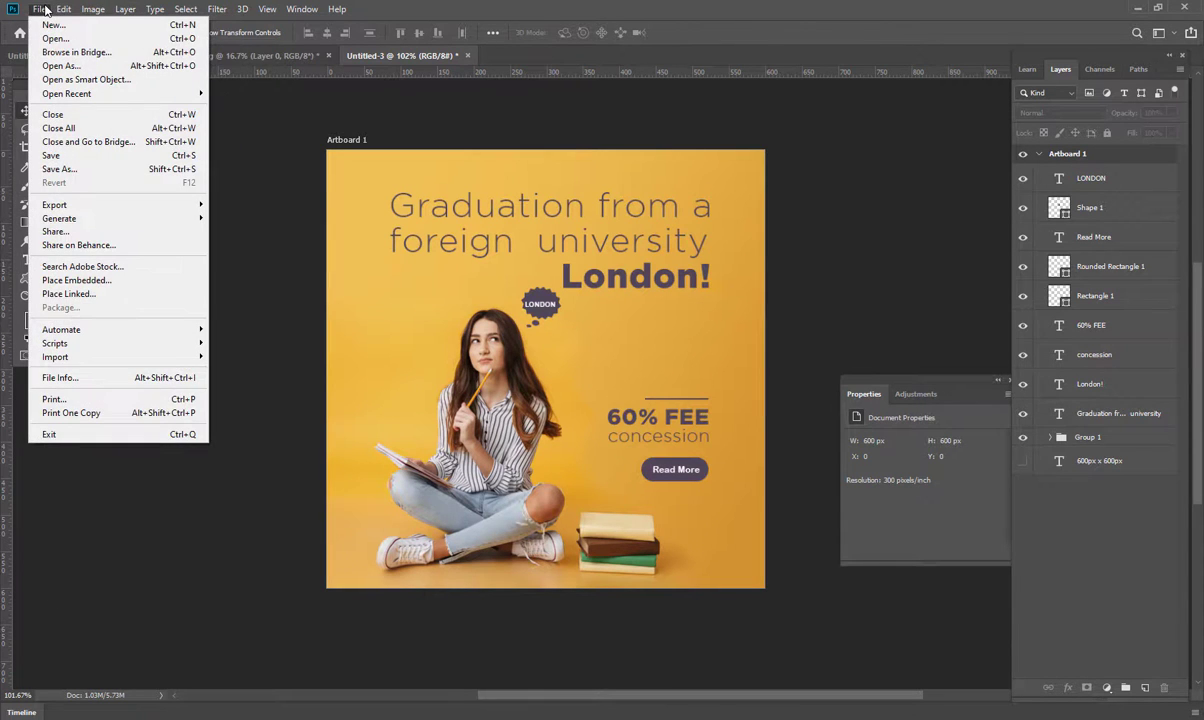
{"action": "mouse_move", "coordinate": [178, 9]}
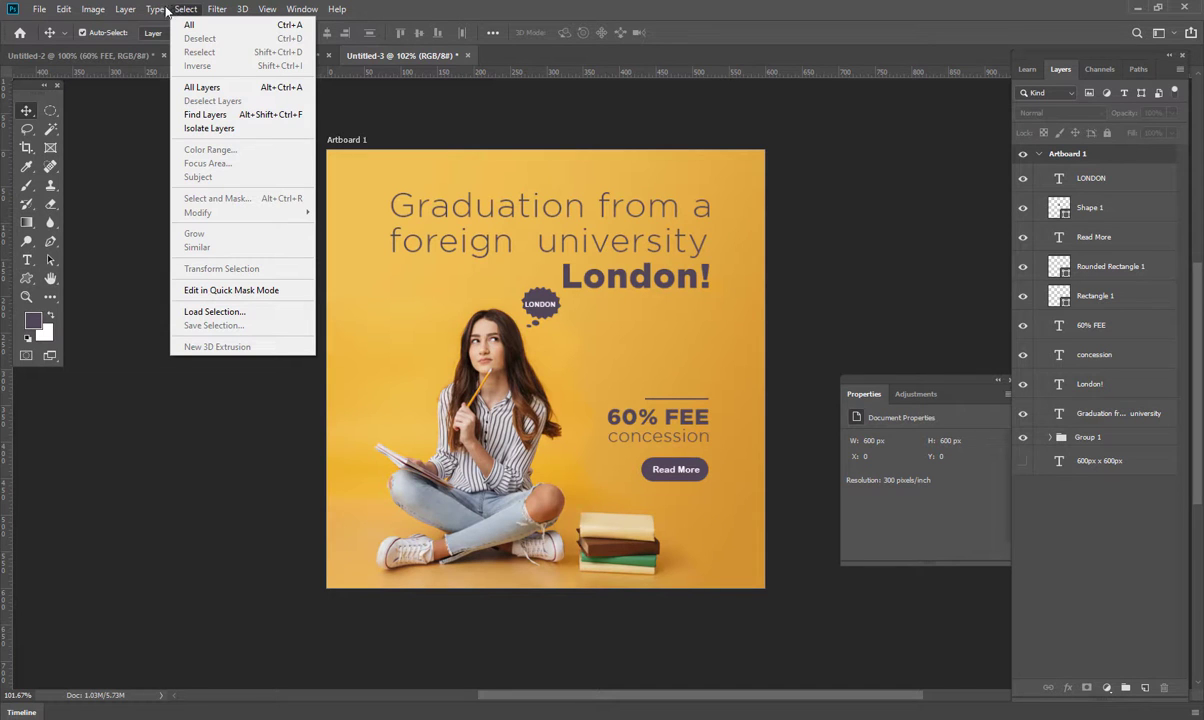
{"action": "mouse_move", "coordinate": [216, 10]}
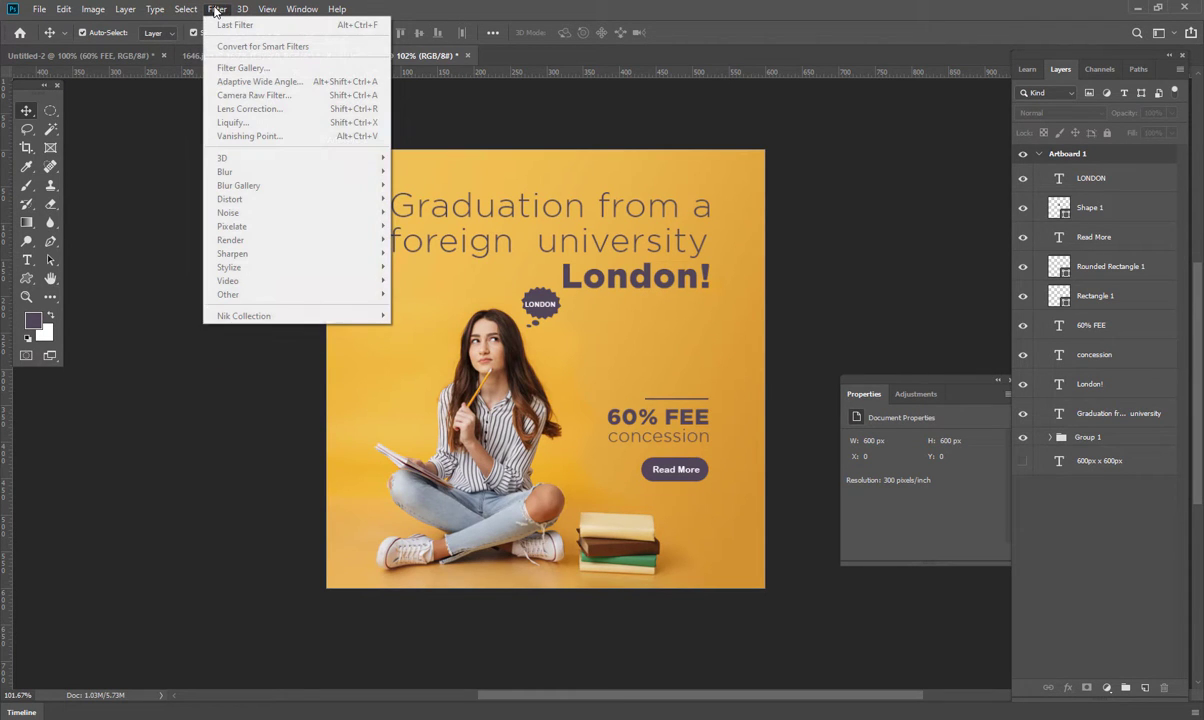
{"action": "left_click", "coordinate": [186, 152]}
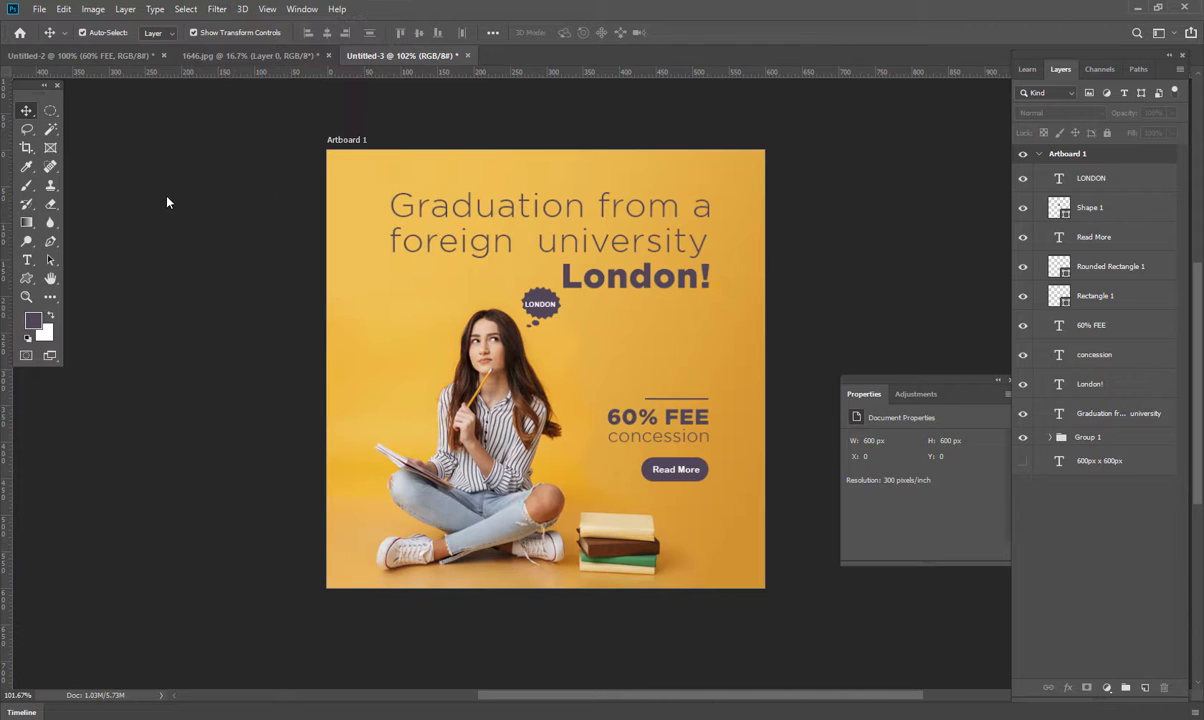
Convert the background group into a smart object for Smart Filters
{"action": "left_click", "coordinate": [1108, 437]}
{"action": "left_click", "coordinate": [126, 10]}
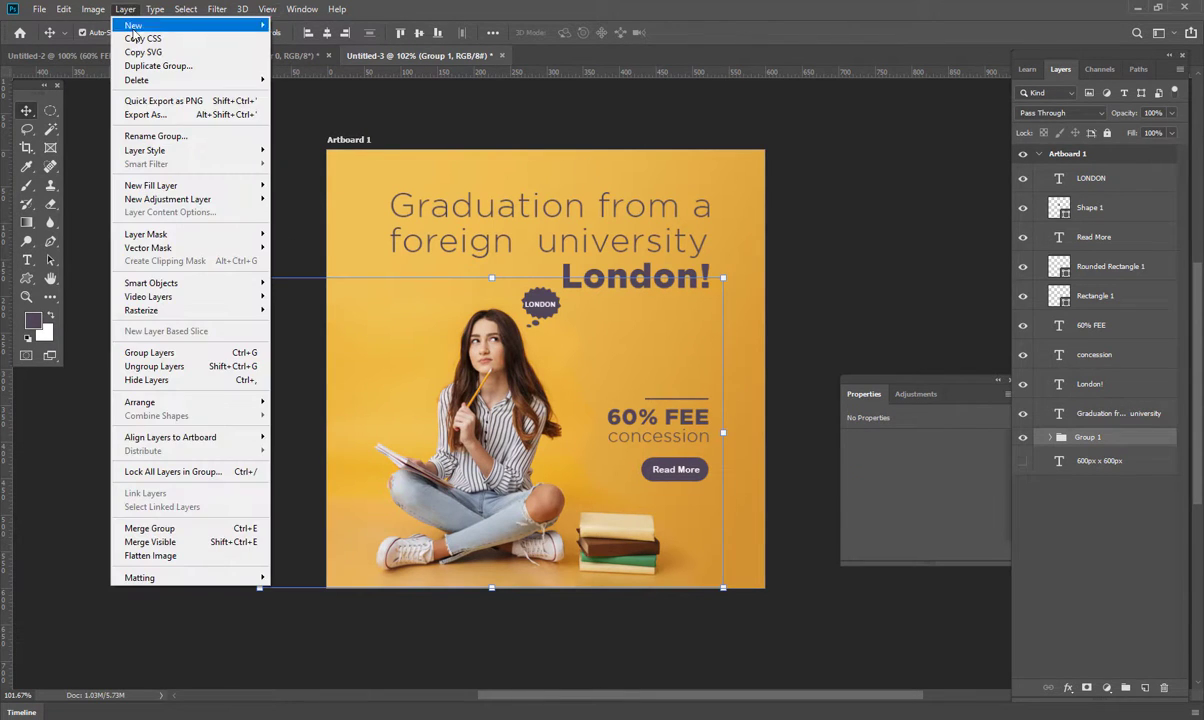
{"action": "mouse_move", "coordinate": [159, 155]}
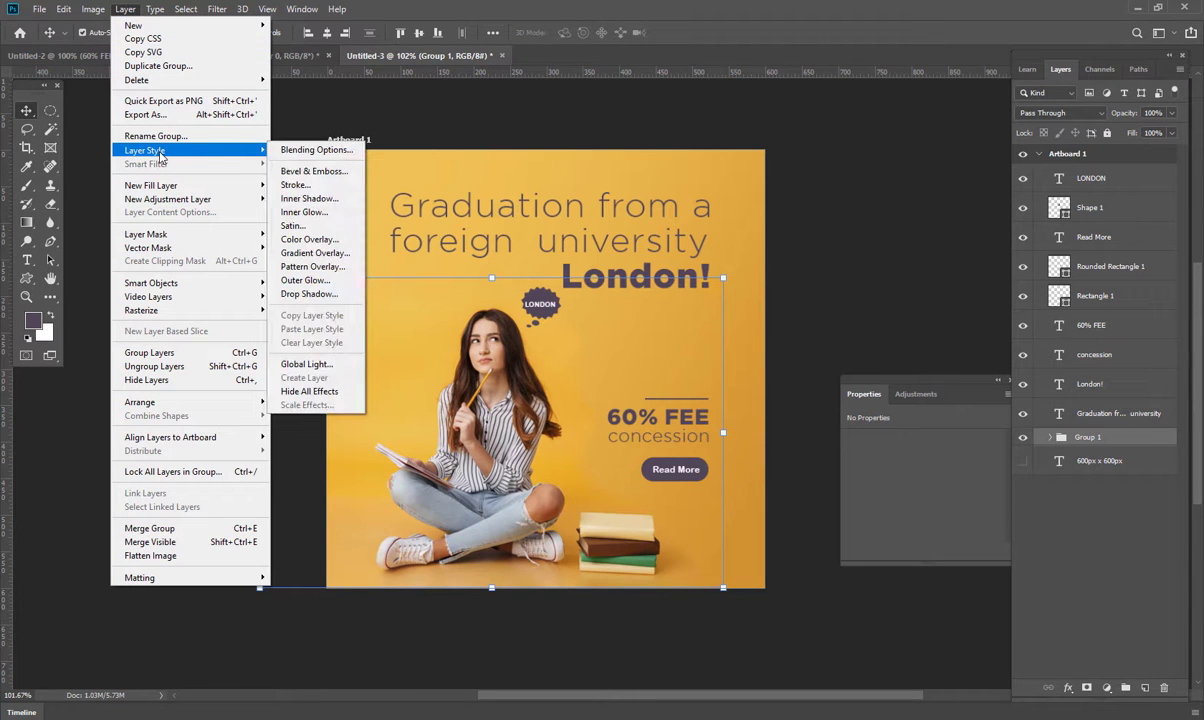
{"action": "mouse_move", "coordinate": [93, 9]}
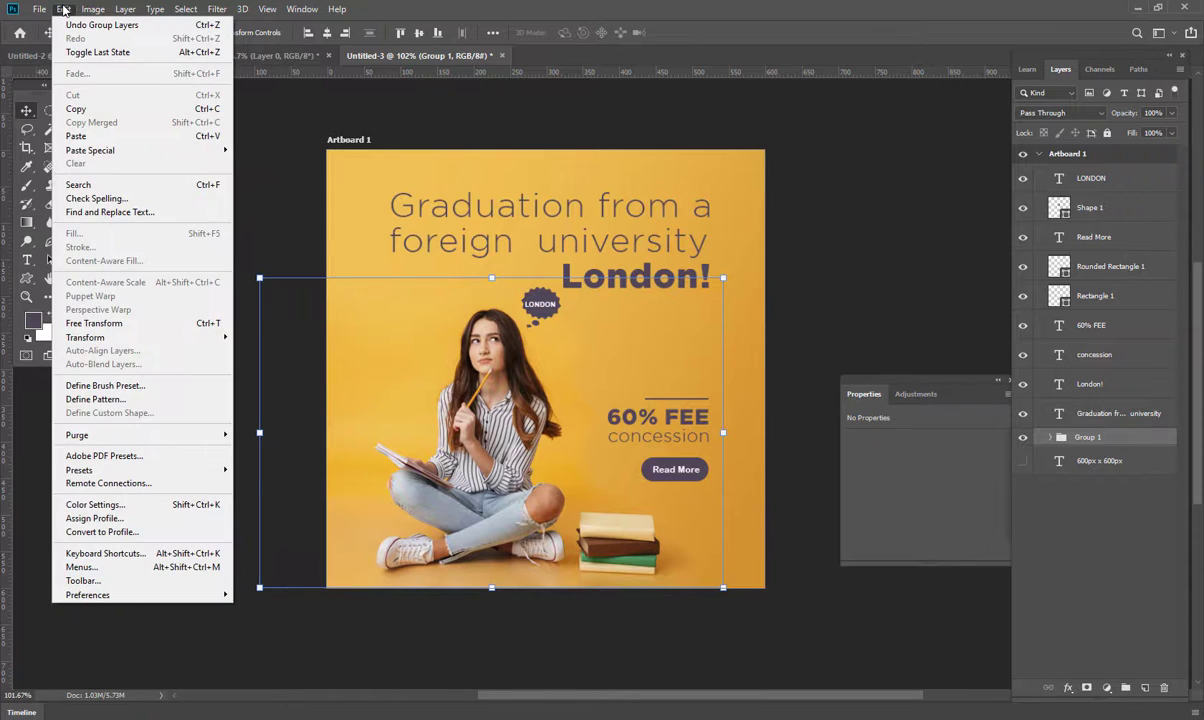
{"action": "mouse_move", "coordinate": [218, 10]}
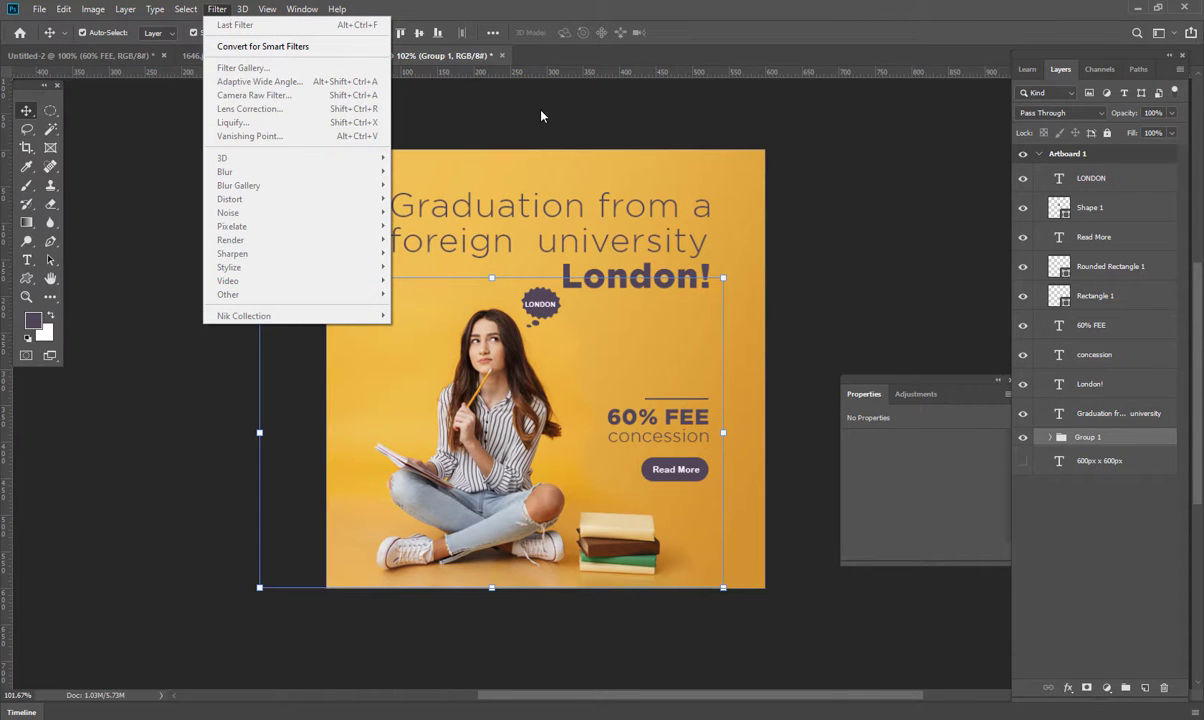
{"action": "left_click", "coordinate": [297, 48]}
{"action": "left_click", "coordinate": [597, 273]}
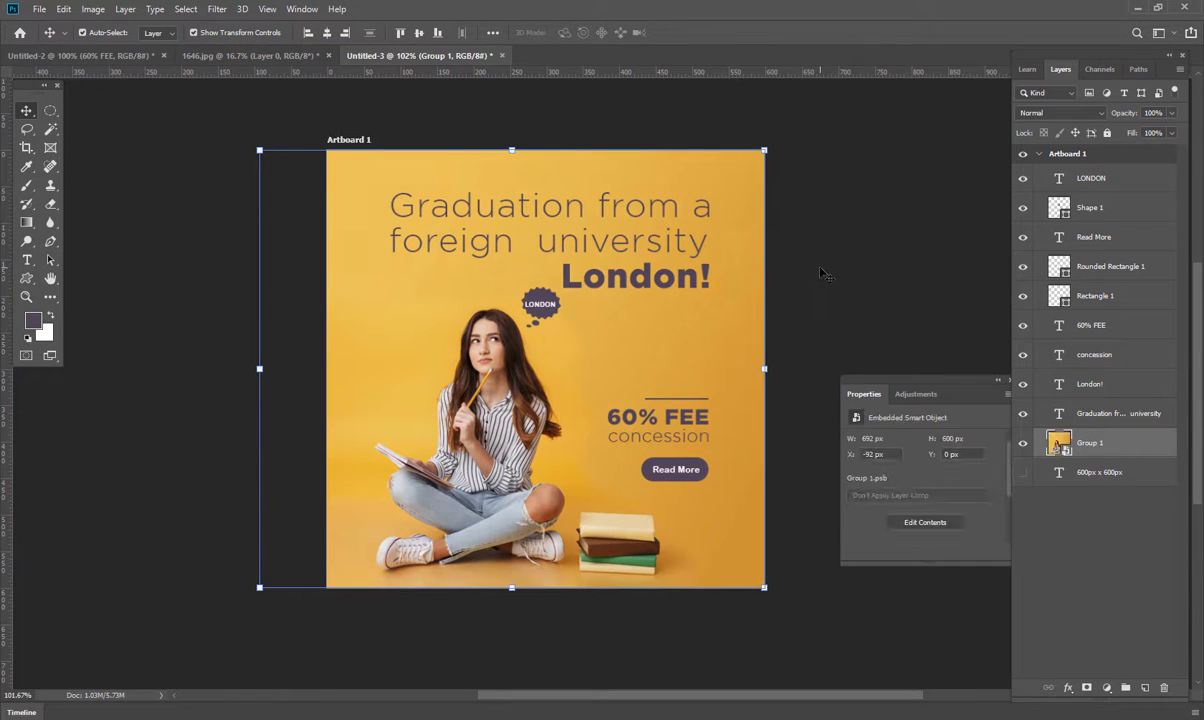
Apply Auto Color to the Group 1 smart object
{"action": "left_click", "coordinate": [822, 273]}
{"action": "left_click", "coordinate": [88, 12]}
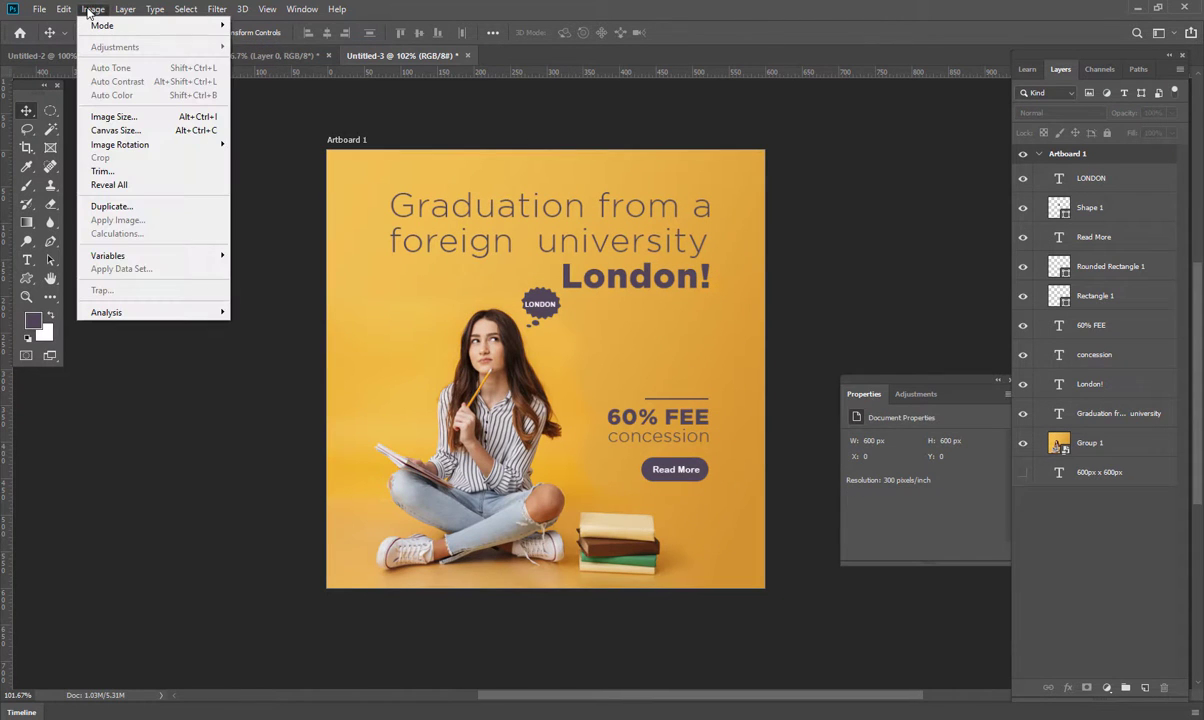
{"action": "left_click", "coordinate": [1070, 447]}
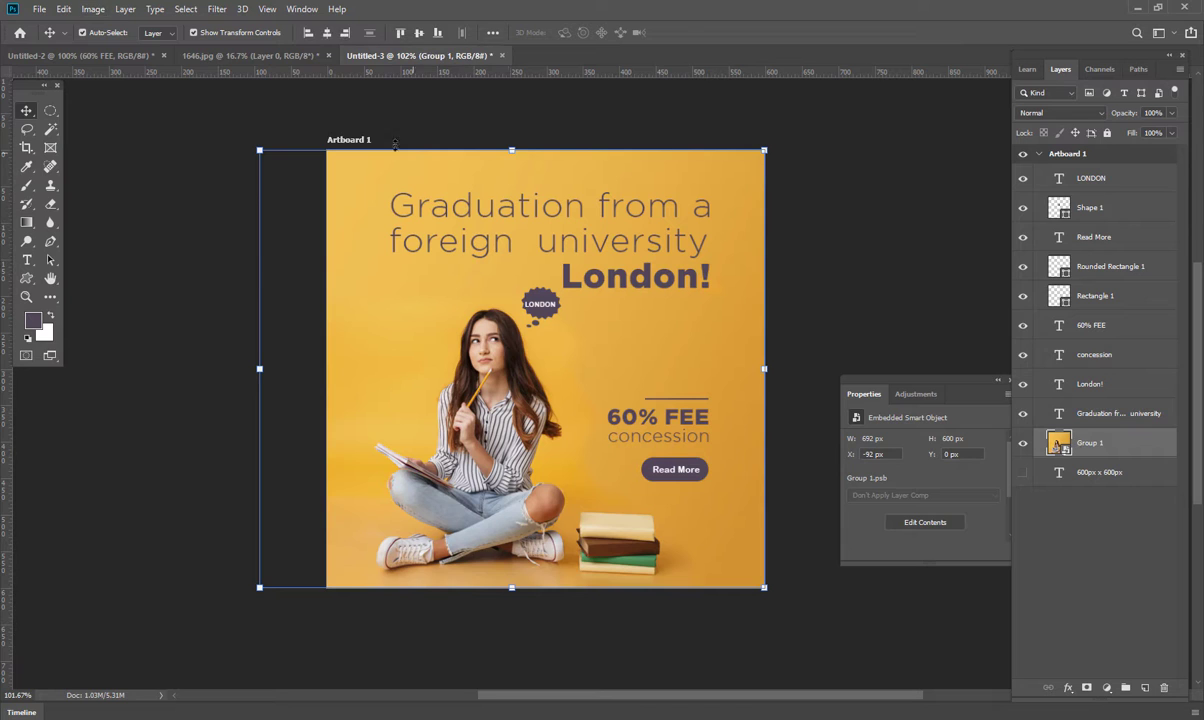
{"action": "left_click", "coordinate": [93, 10]}
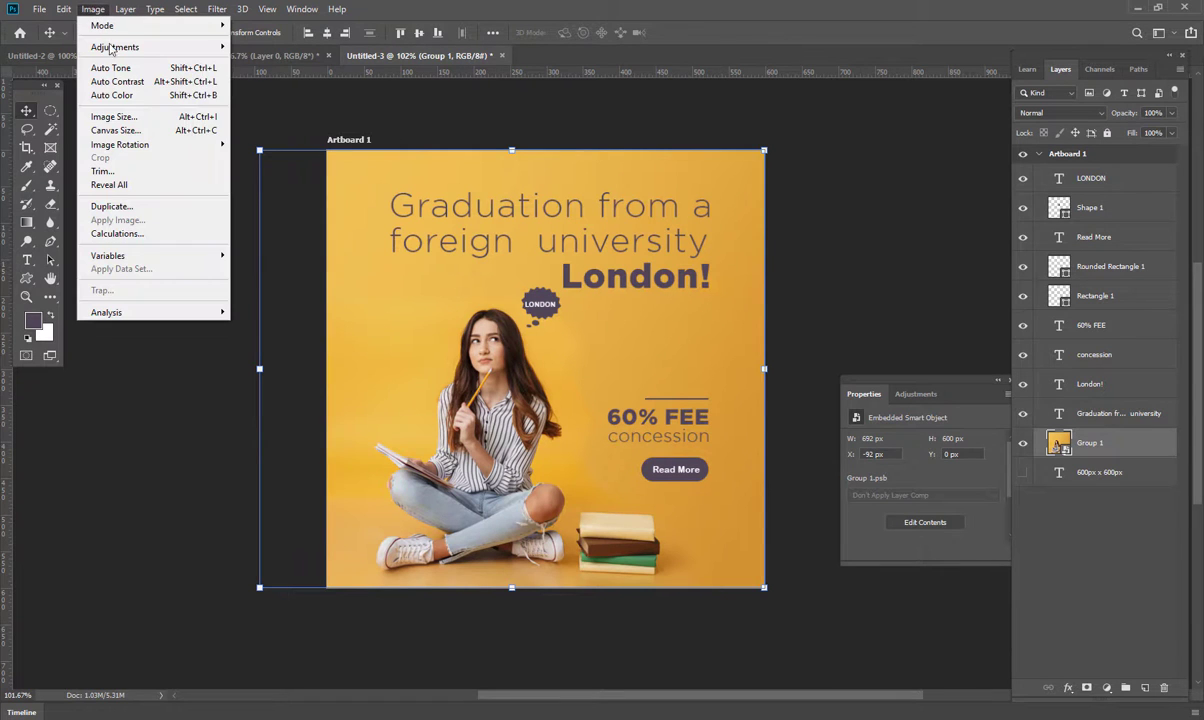
{"action": "left_click", "coordinate": [140, 96]}
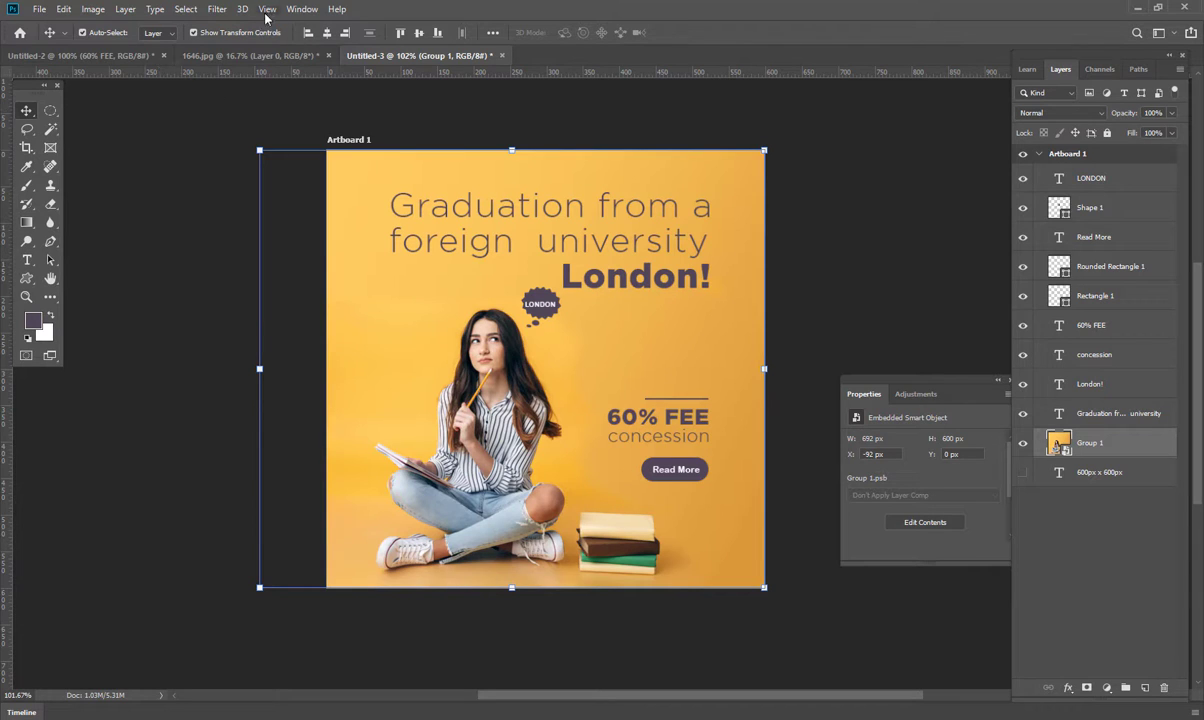
Apply the Camera Raw Filter to the Group 1 smart object, resetting Exposure and using the Auto tone adjustments
{"action": "left_click", "coordinate": [217, 10]}
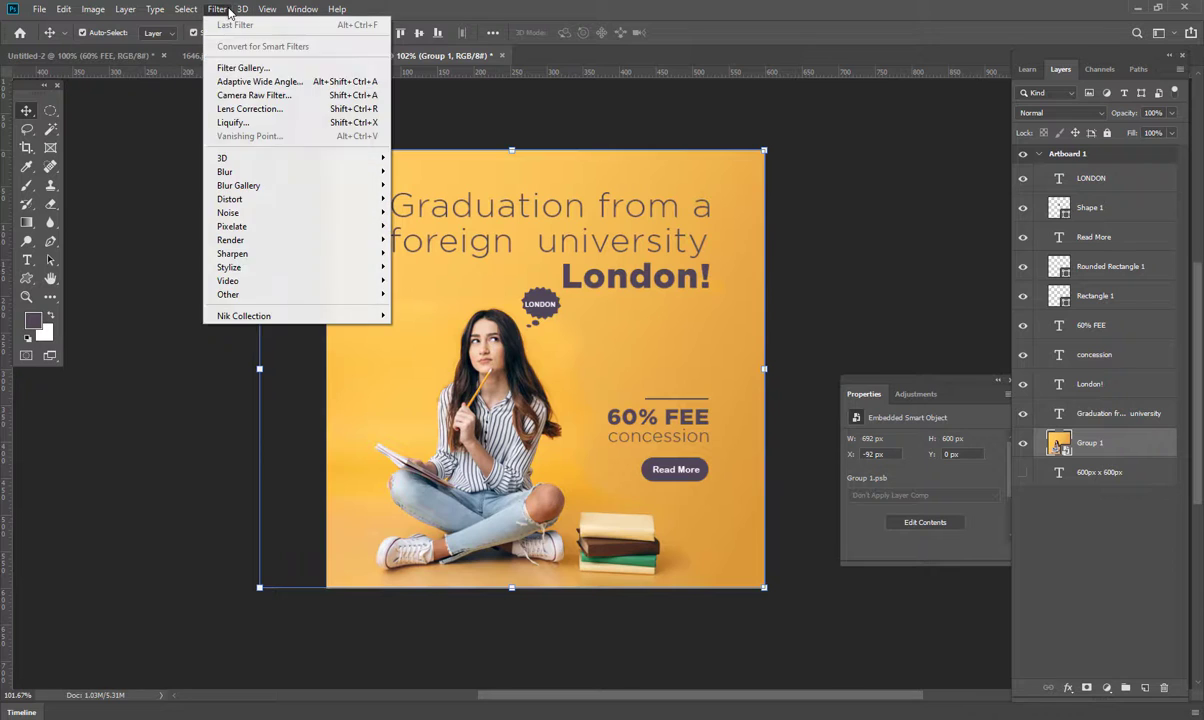
{"action": "left_click", "coordinate": [239, 98]}
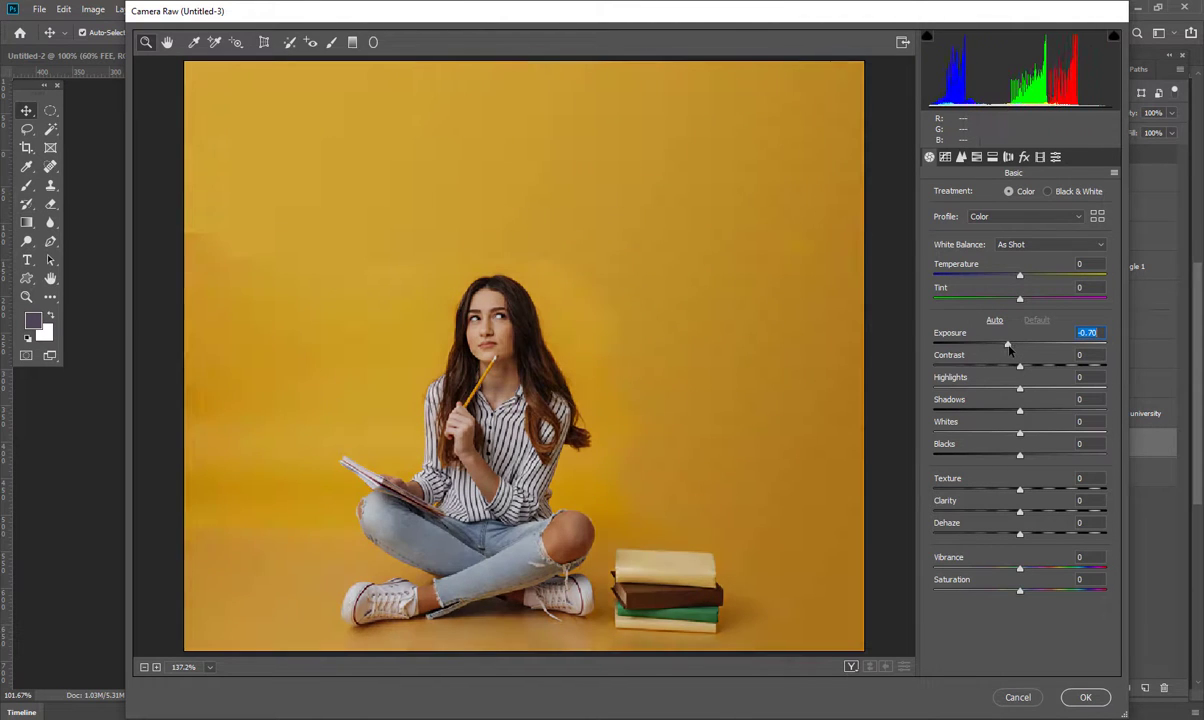
{"action": "double_click", "coordinate": [1013, 344]}
{"action": "left_click", "coordinate": [995, 321]}
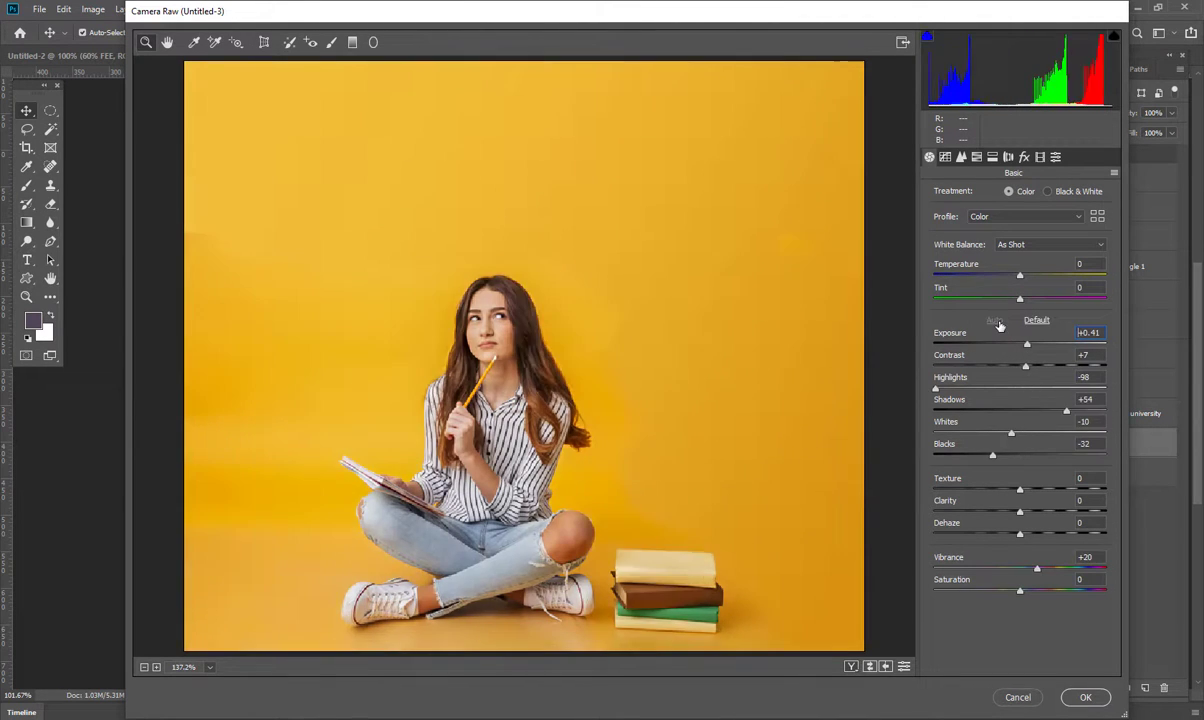
{"action": "left_click", "coordinate": [1087, 697]}
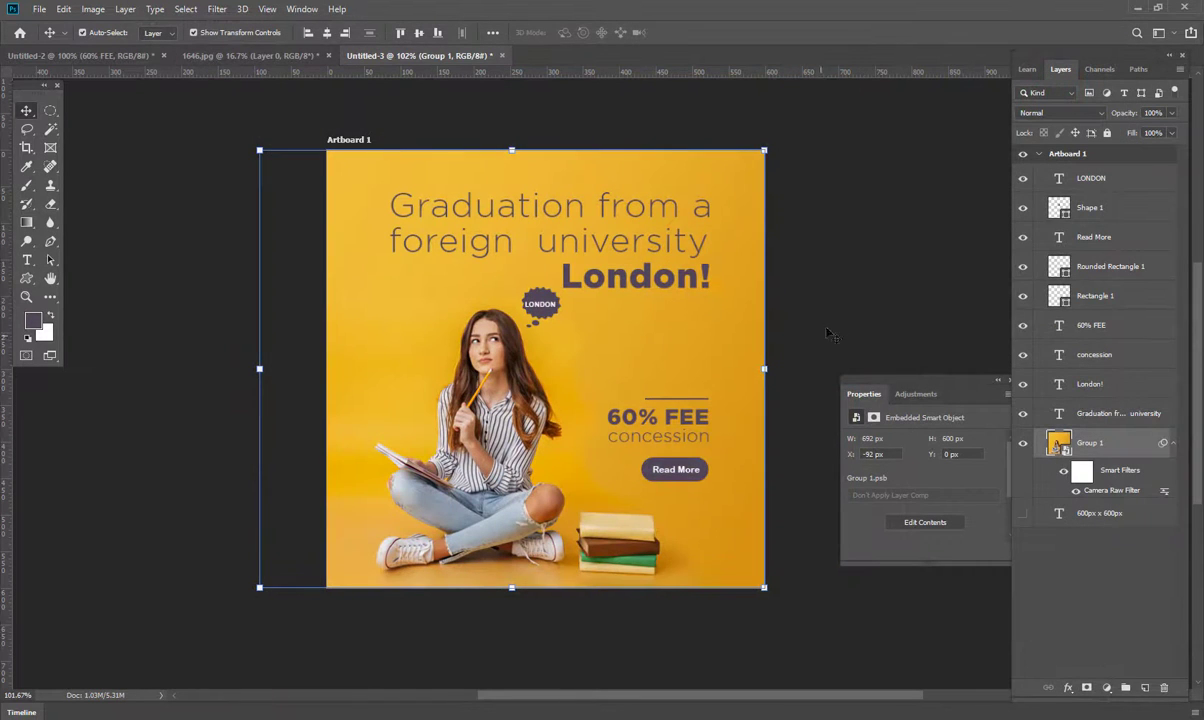
{"action": "left_click", "coordinate": [840, 290]}
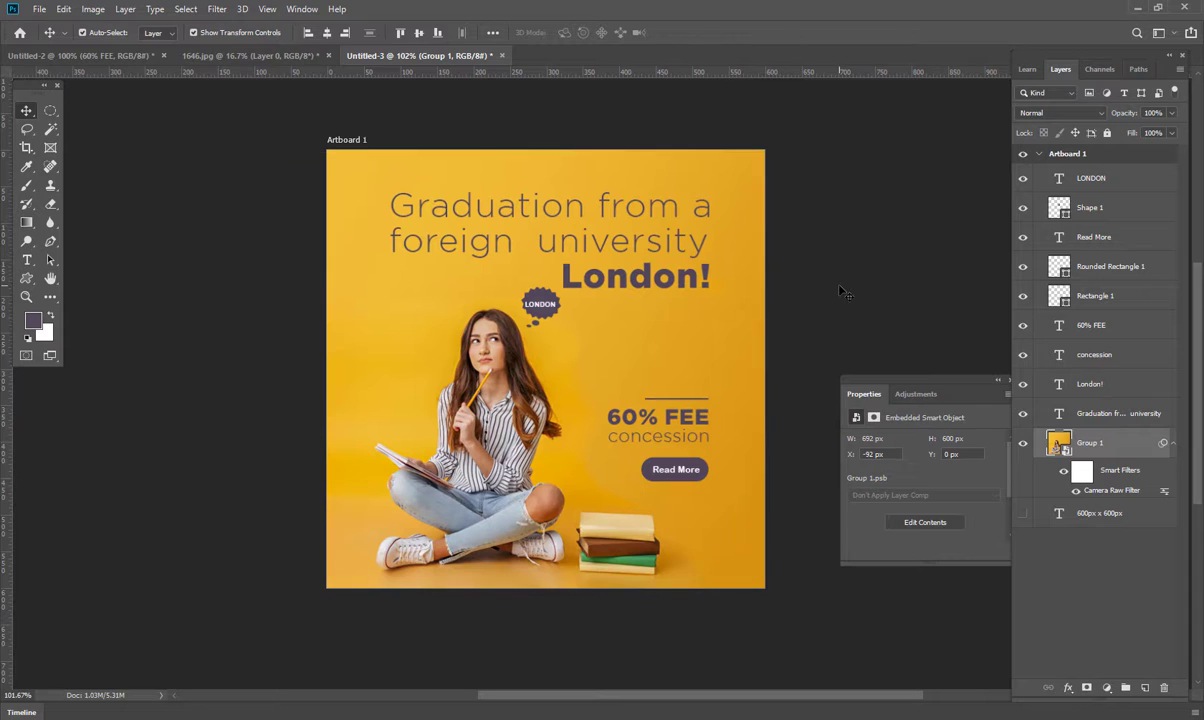